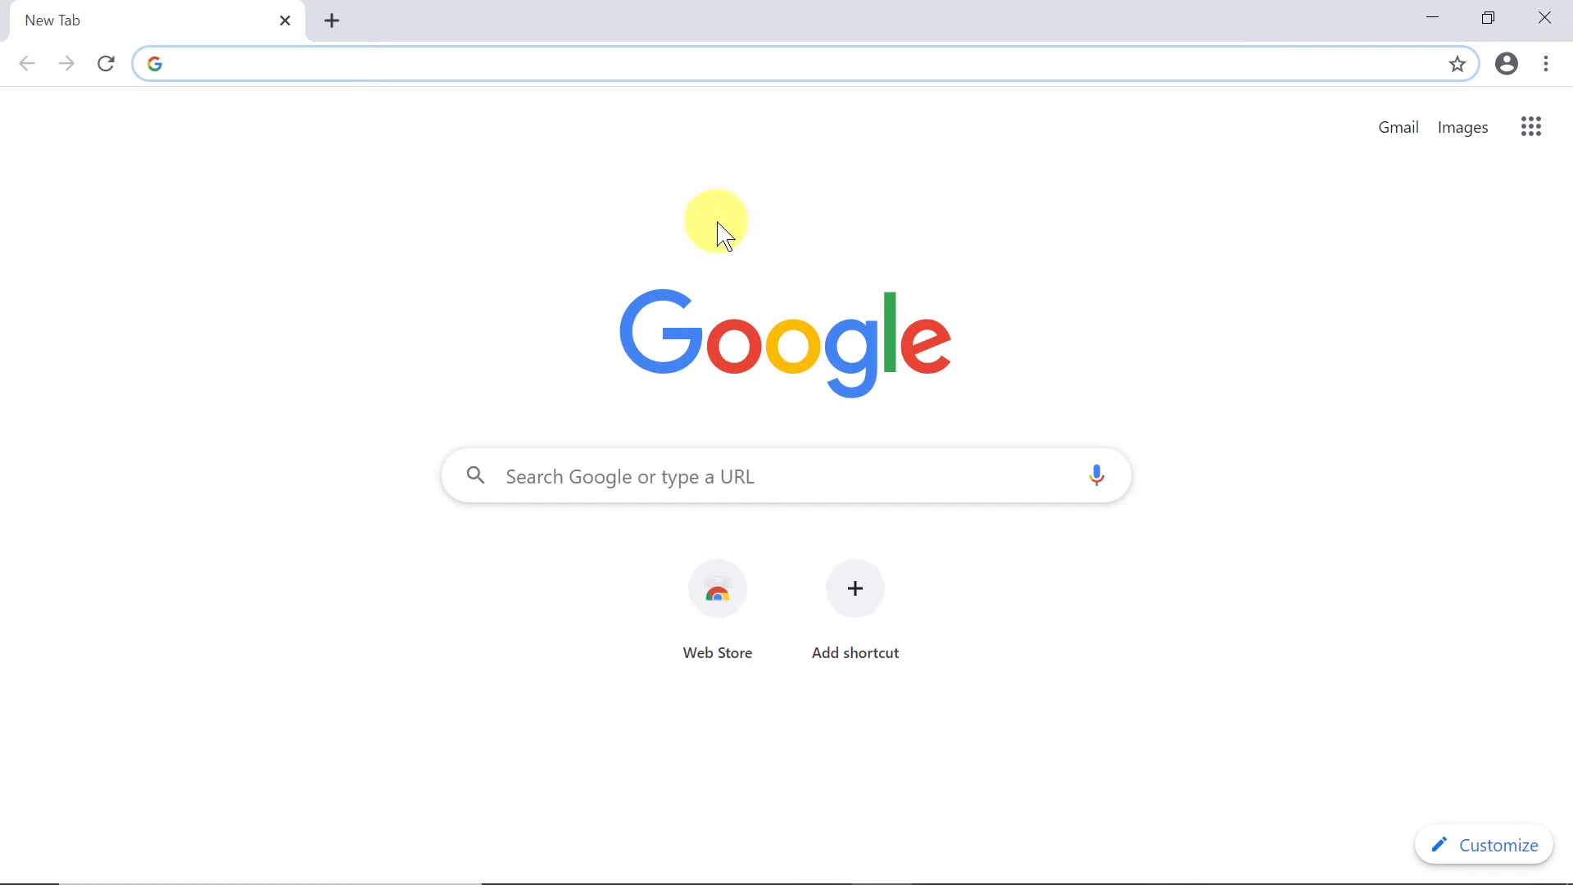
- Search the web for "metamask" and open the MetaMask extension's listing in the Chrome Web Store
{"action": "type", "text": "metamask"}
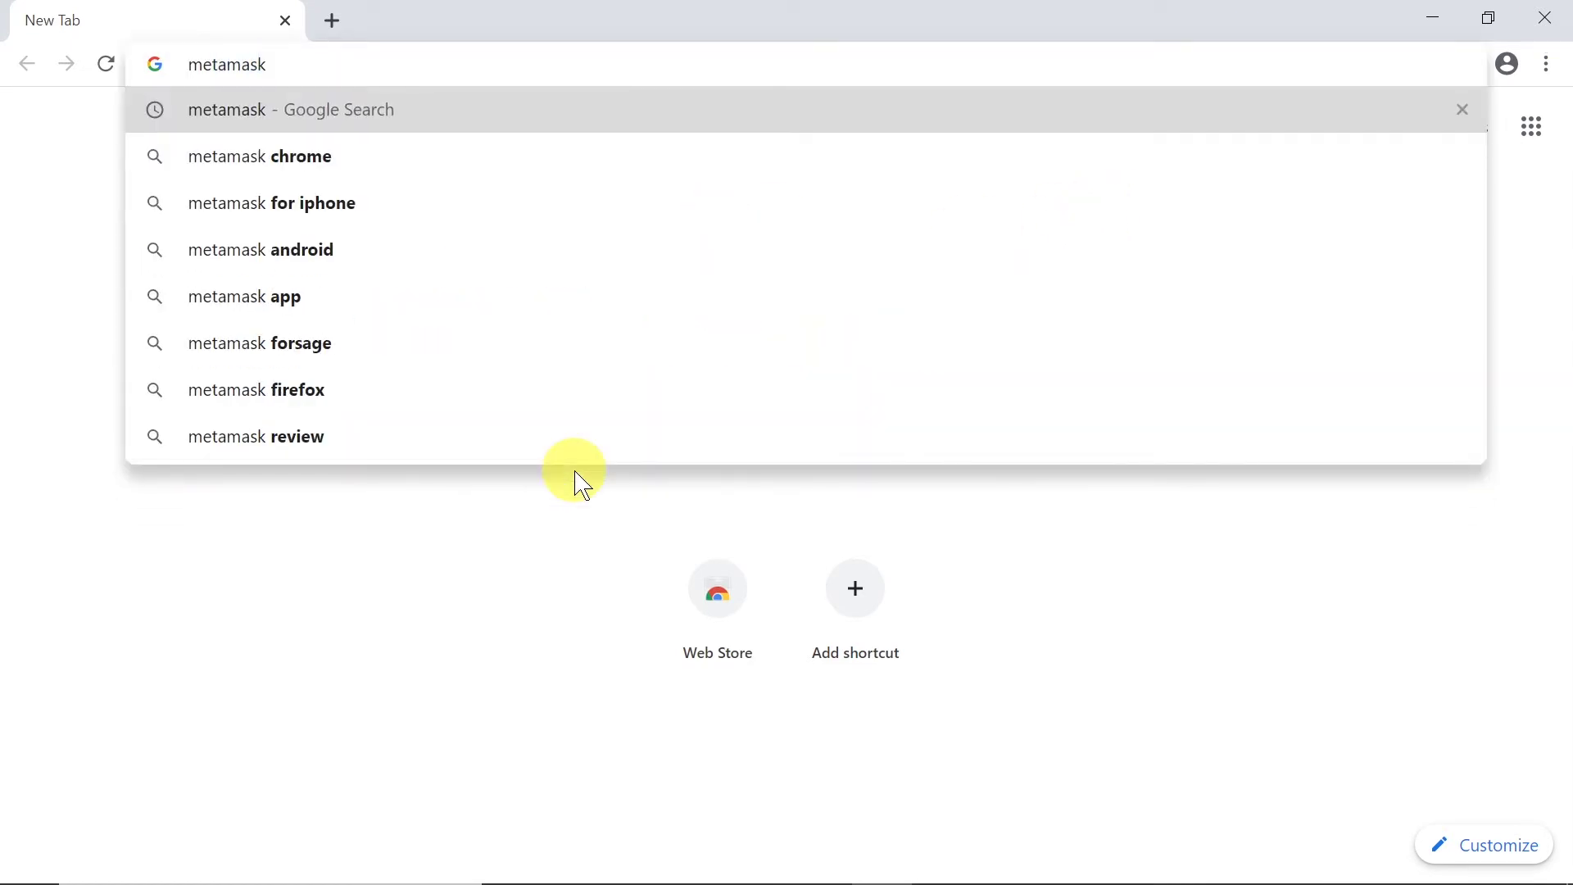
{"action": "key", "text": "Return"}
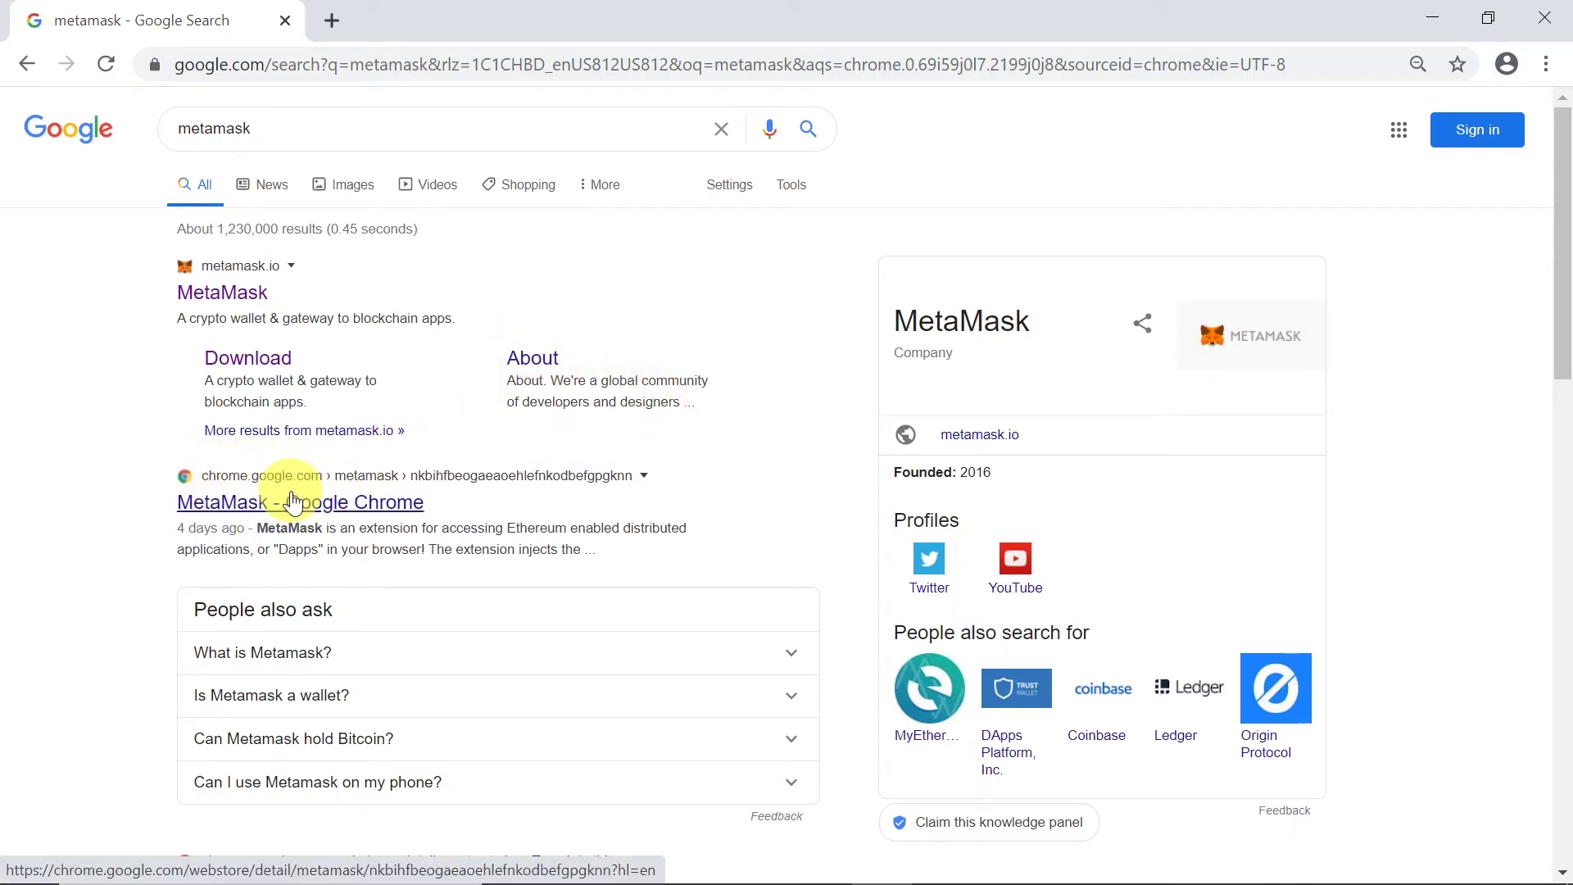
{"action": "left_click", "coordinate": [293, 501]}
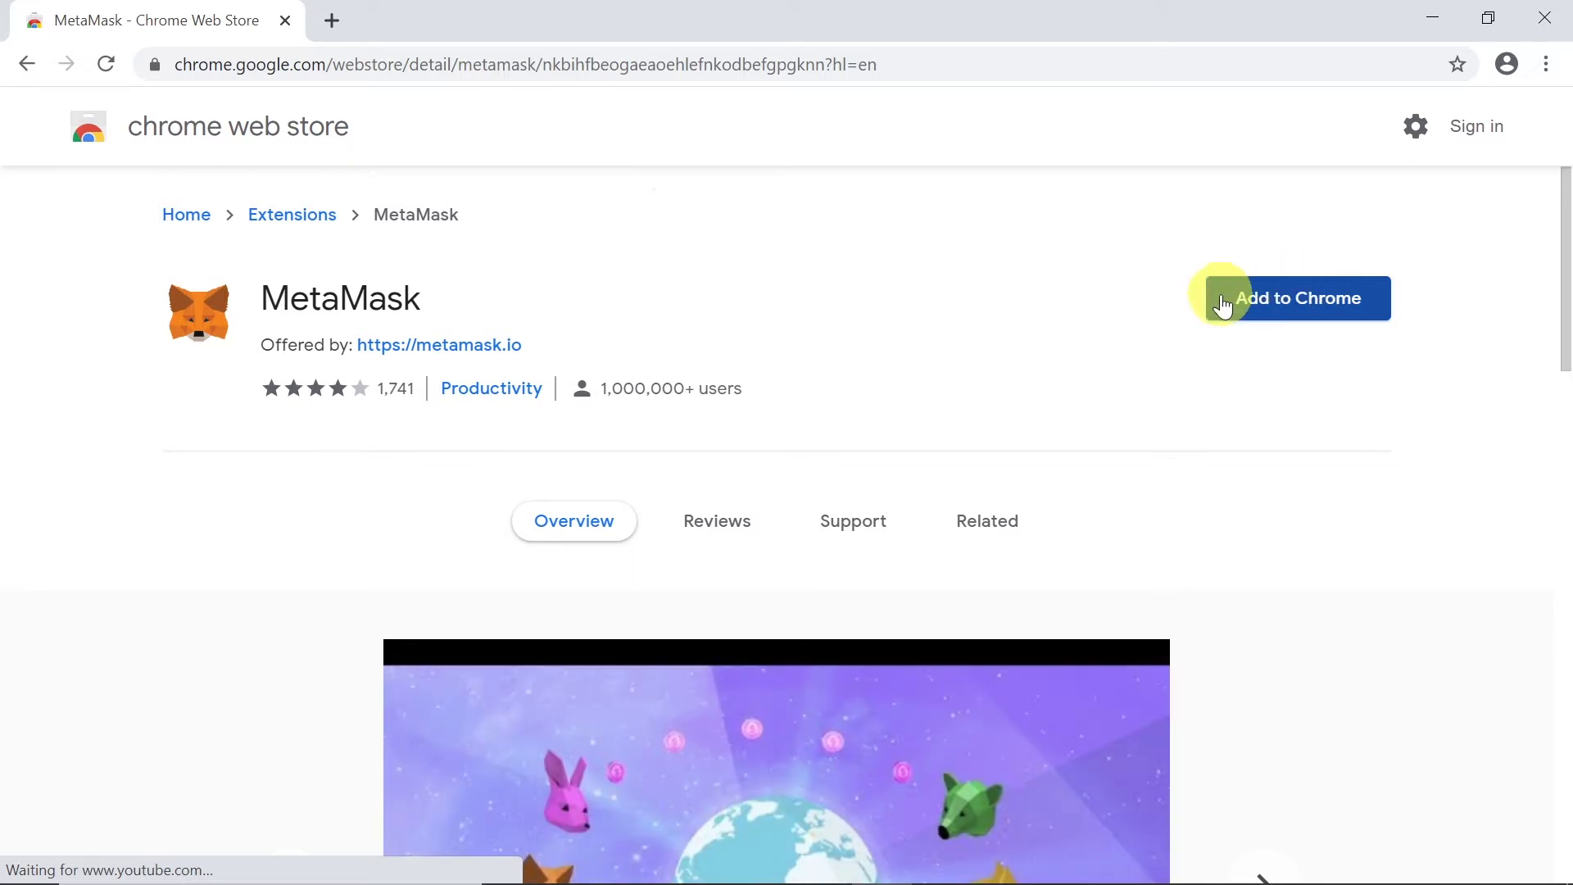
- Add the MetaMask extension to Chrome and open its welcome page
{"action": "left_click", "coordinate": [1309, 300]}
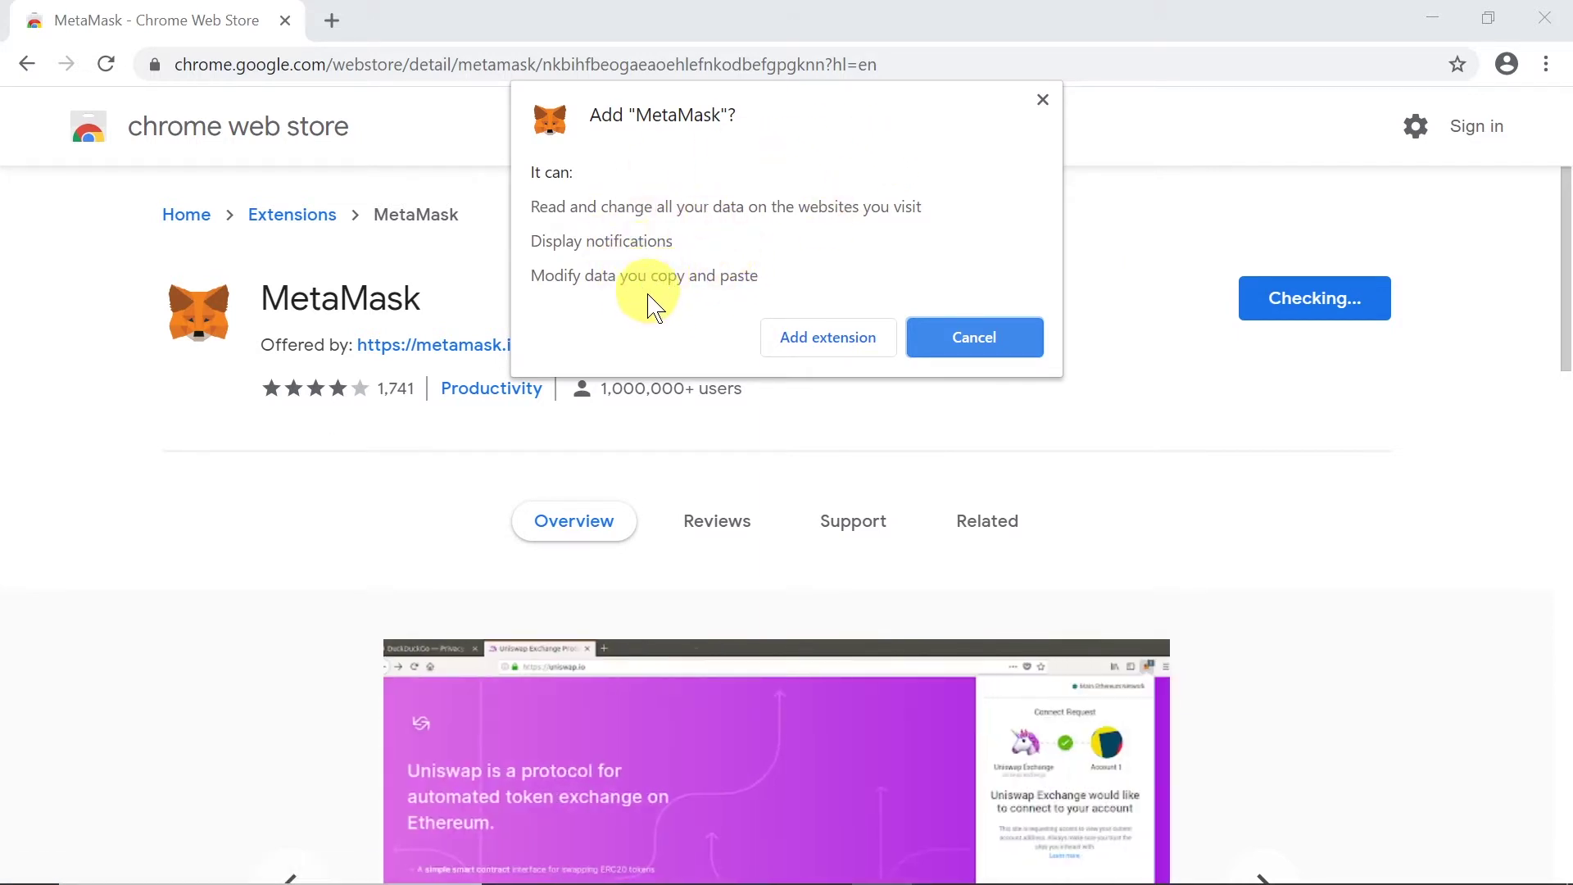
{"action": "left_click", "coordinate": [837, 337]}
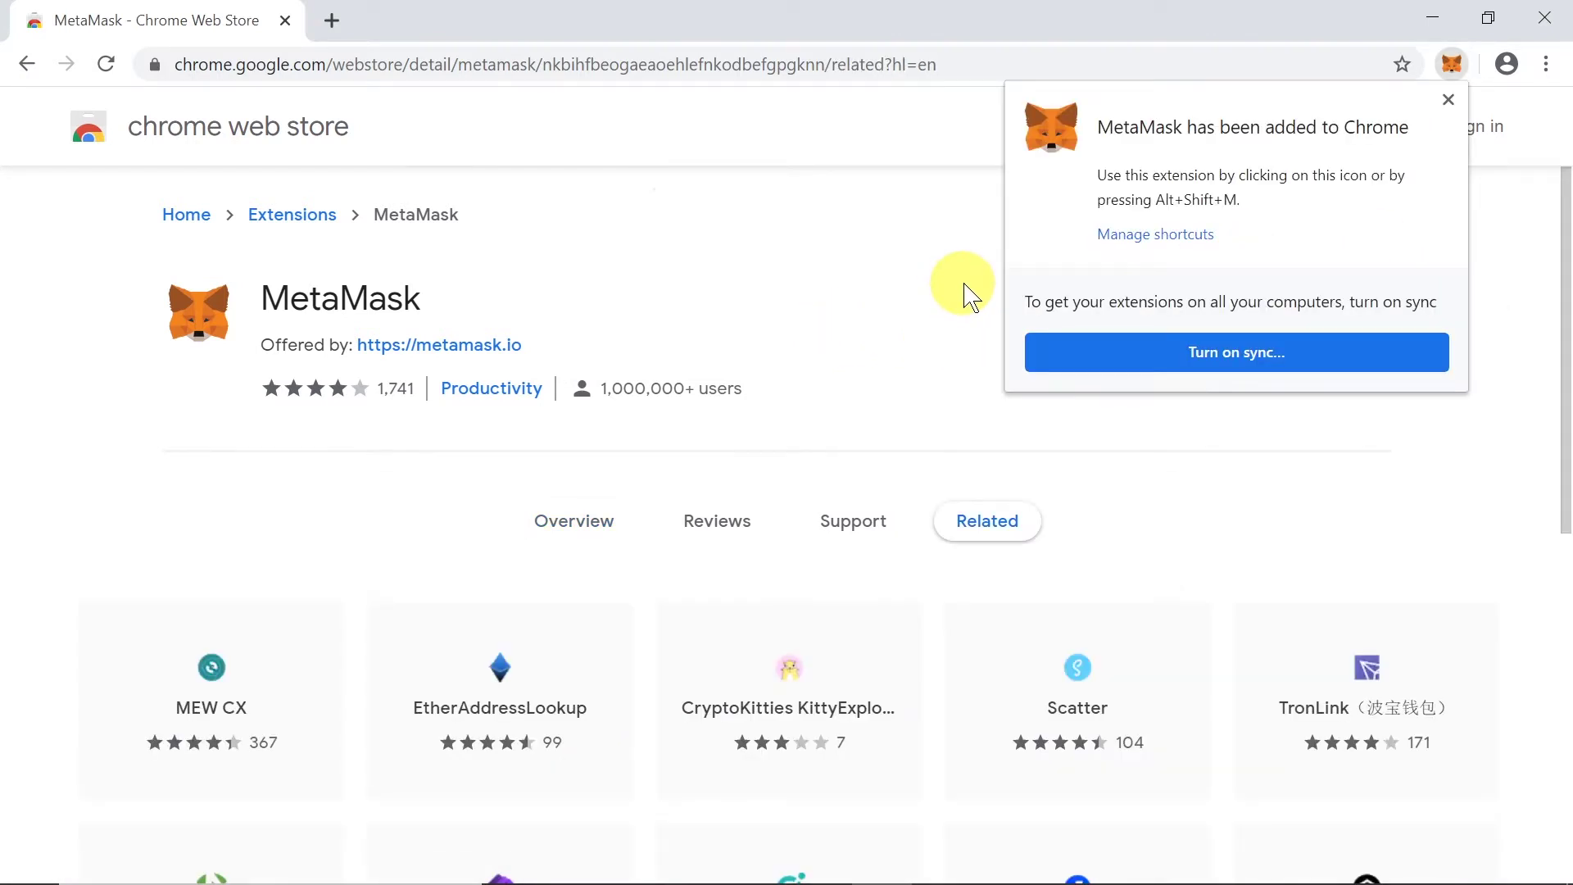
{"action": "left_click", "coordinate": [1452, 65]}
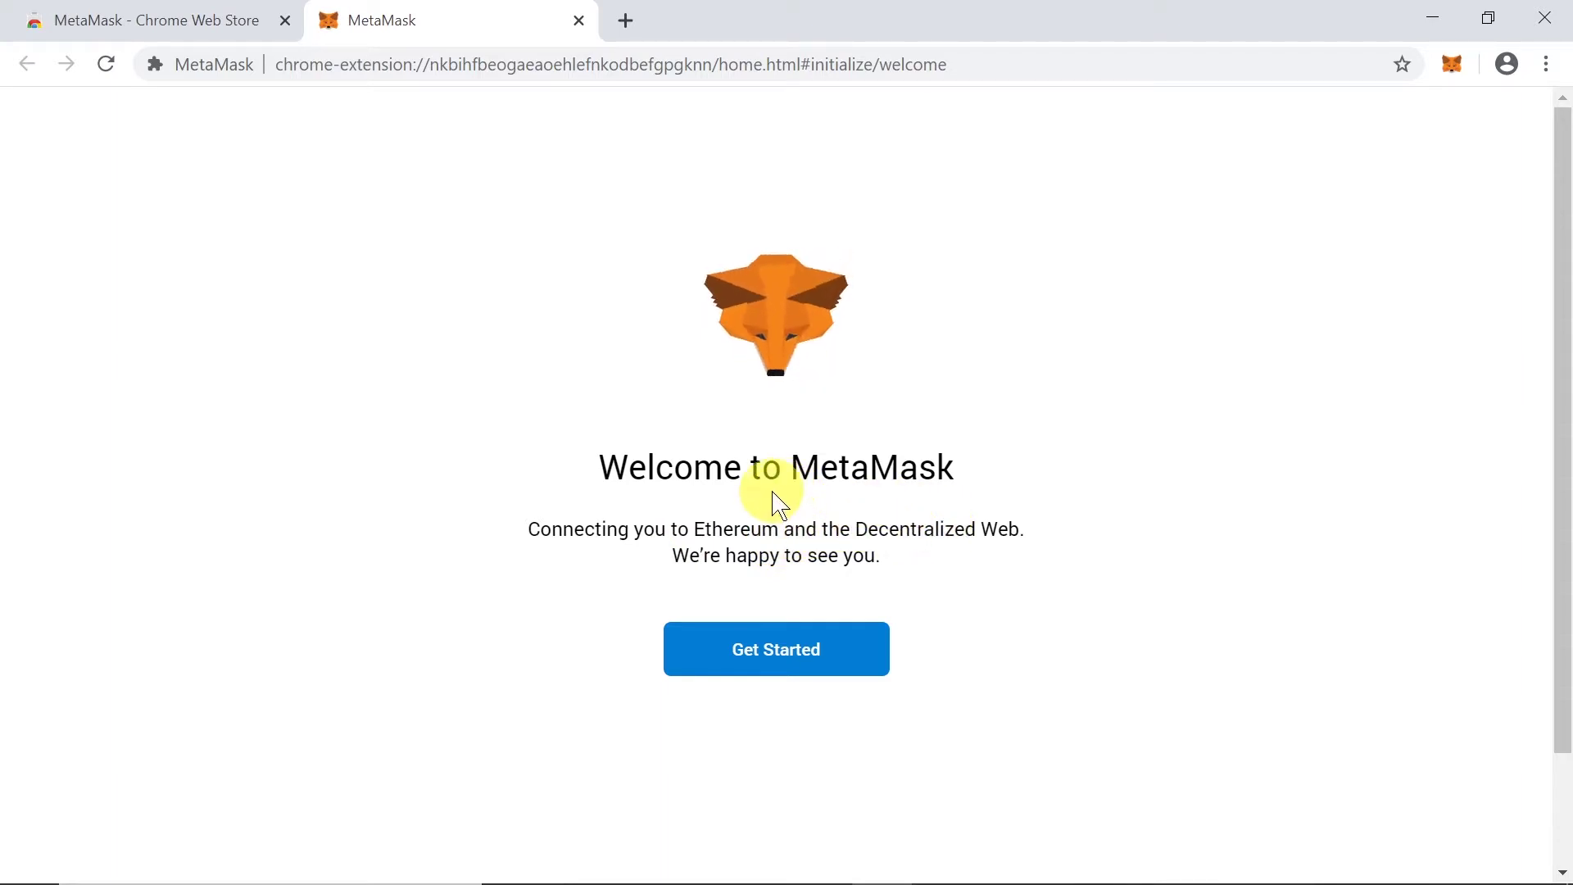
- Start creating a new MetaMask wallet and decline the sharing of usage data
{"action": "left_click", "coordinate": [796, 656]}
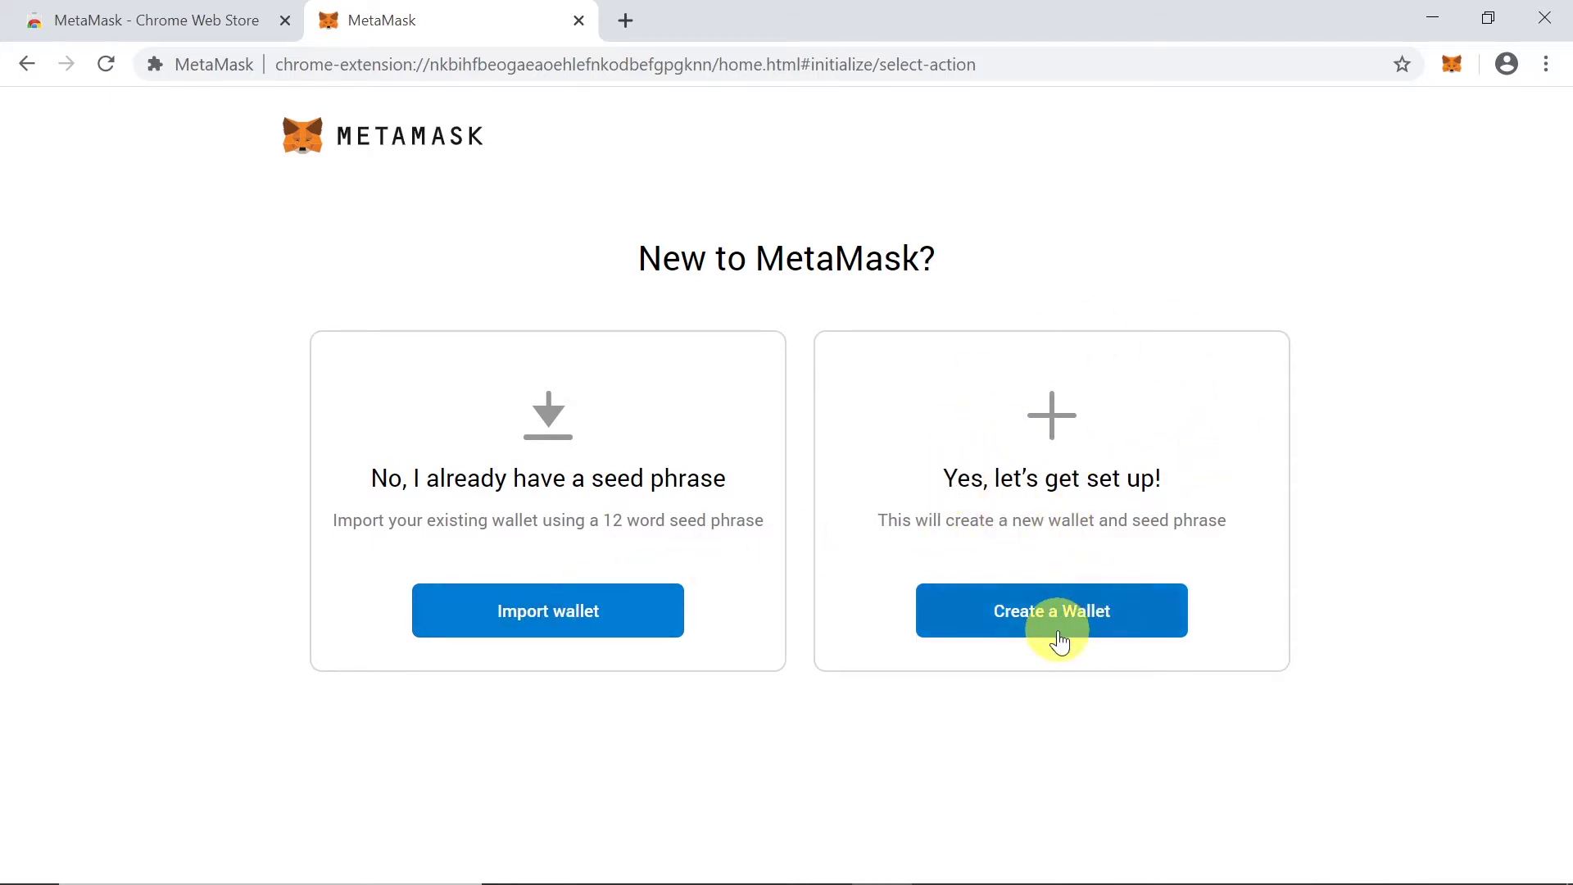
{"action": "left_click", "coordinate": [1111, 619]}
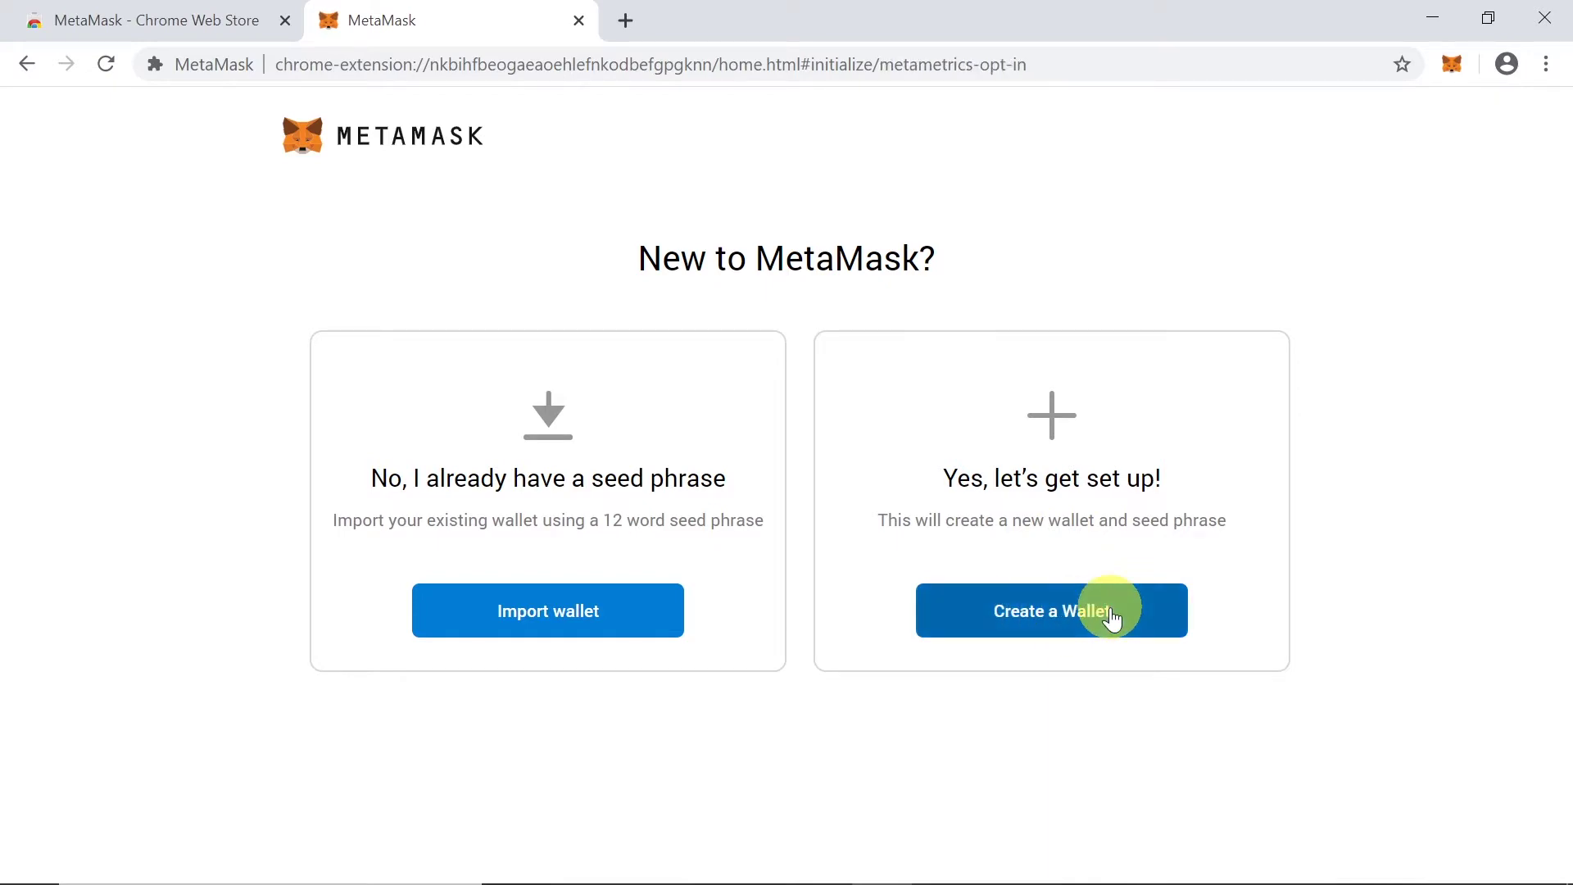
{"action": "scroll", "coordinate": [1074, 544], "scroll_direction": "down", "scroll_amount": 1}
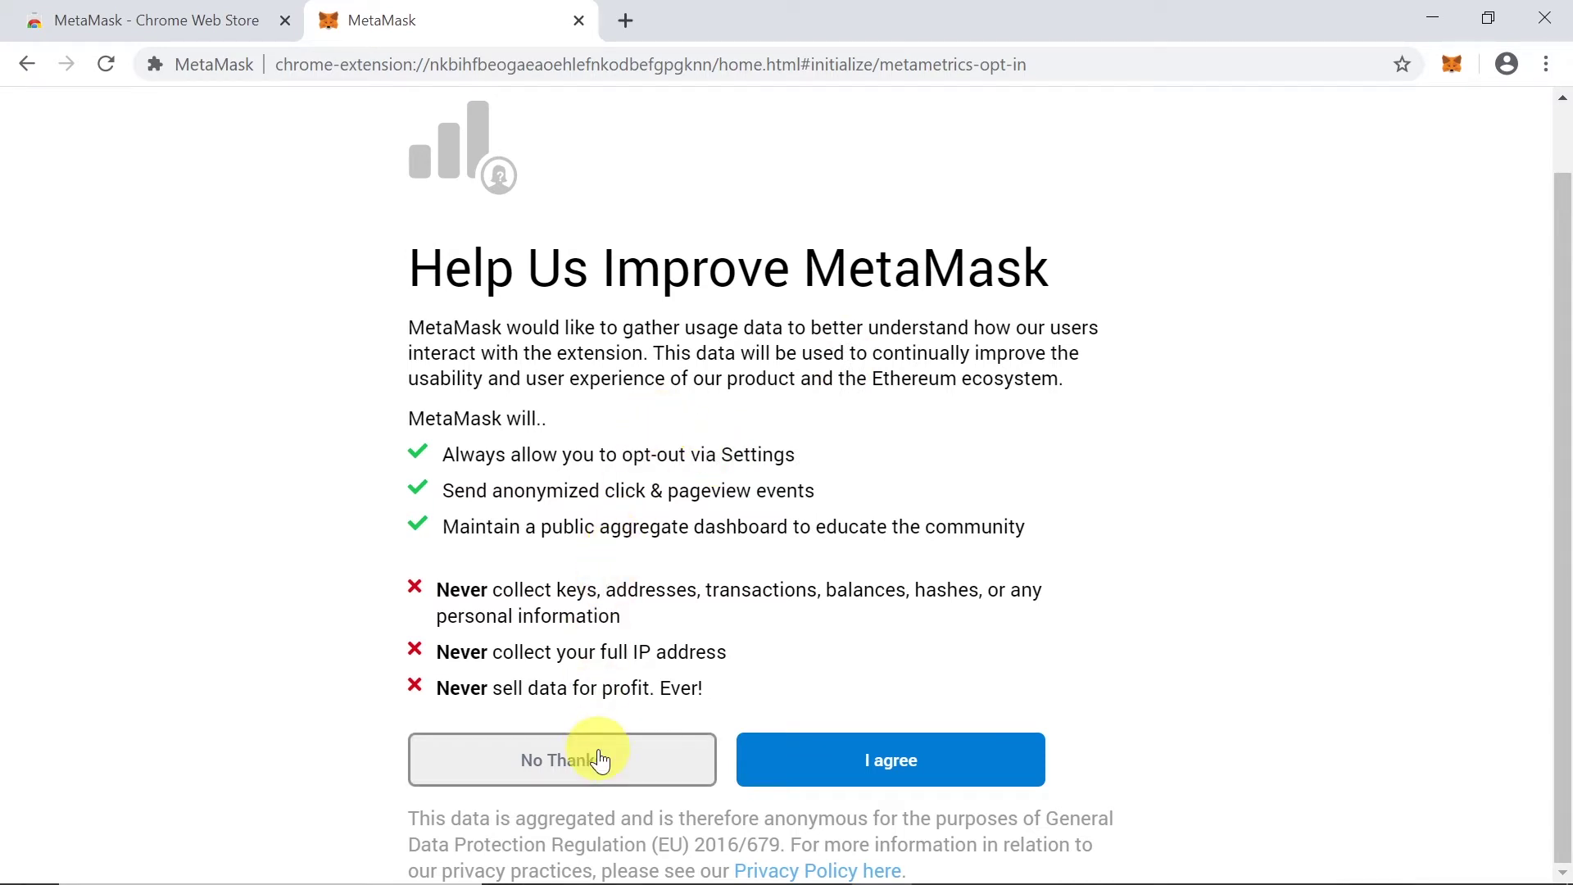
{"action": "left_click", "coordinate": [583, 770]}
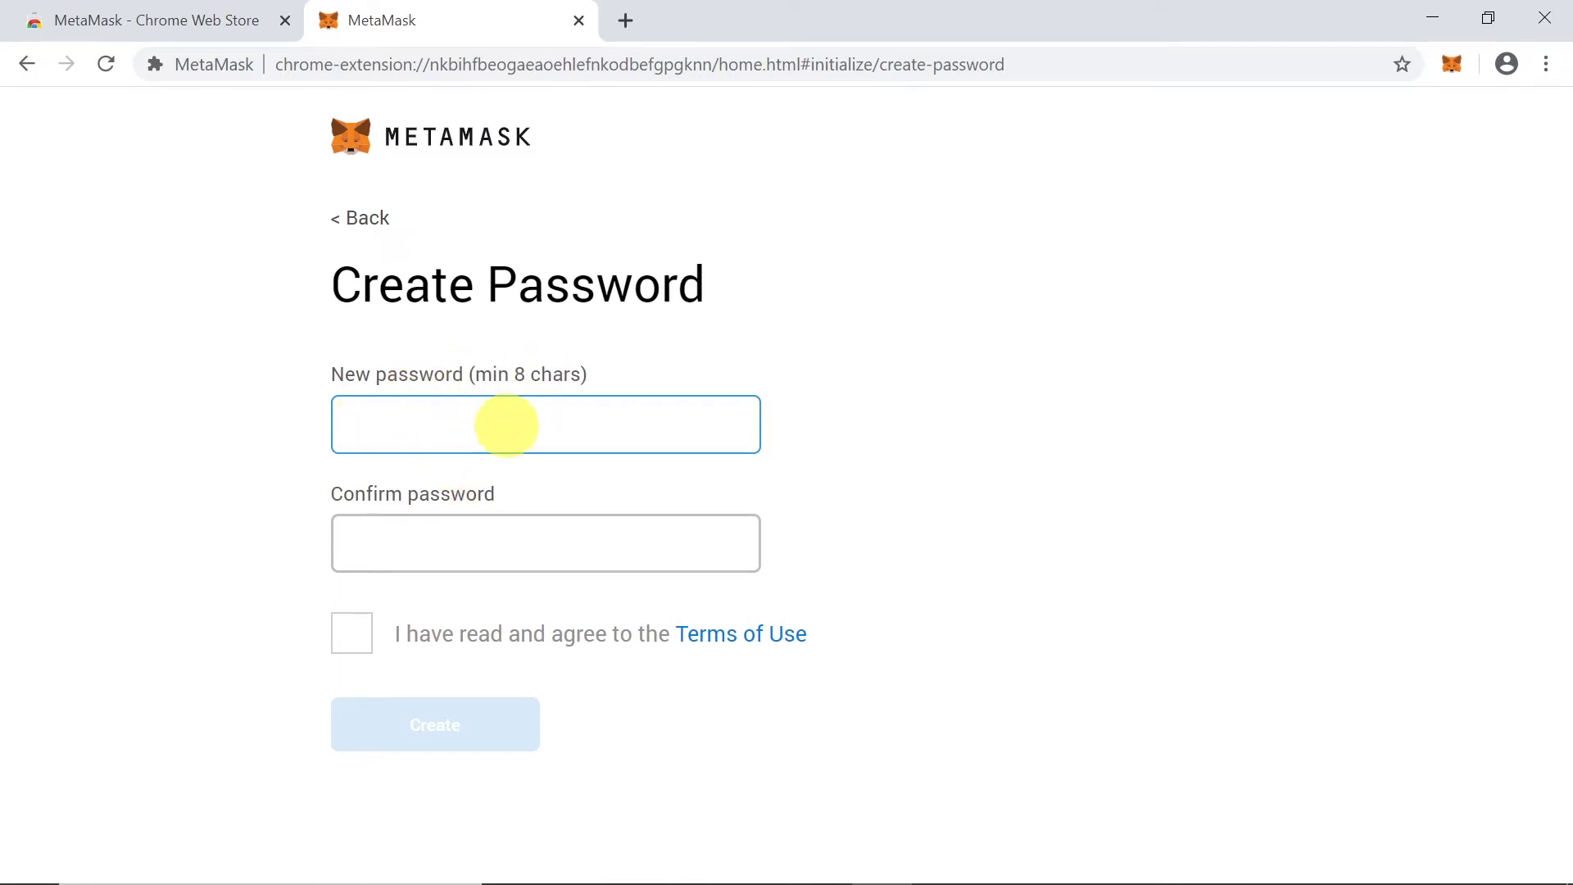
- Create the wallet password by entering and confirming it, and agree to the Terms of Use
{"action": "type", "text": "••••••••"}
{"action": "key", "text": "Tab"}
{"action": "type", "text": "••••••••"}
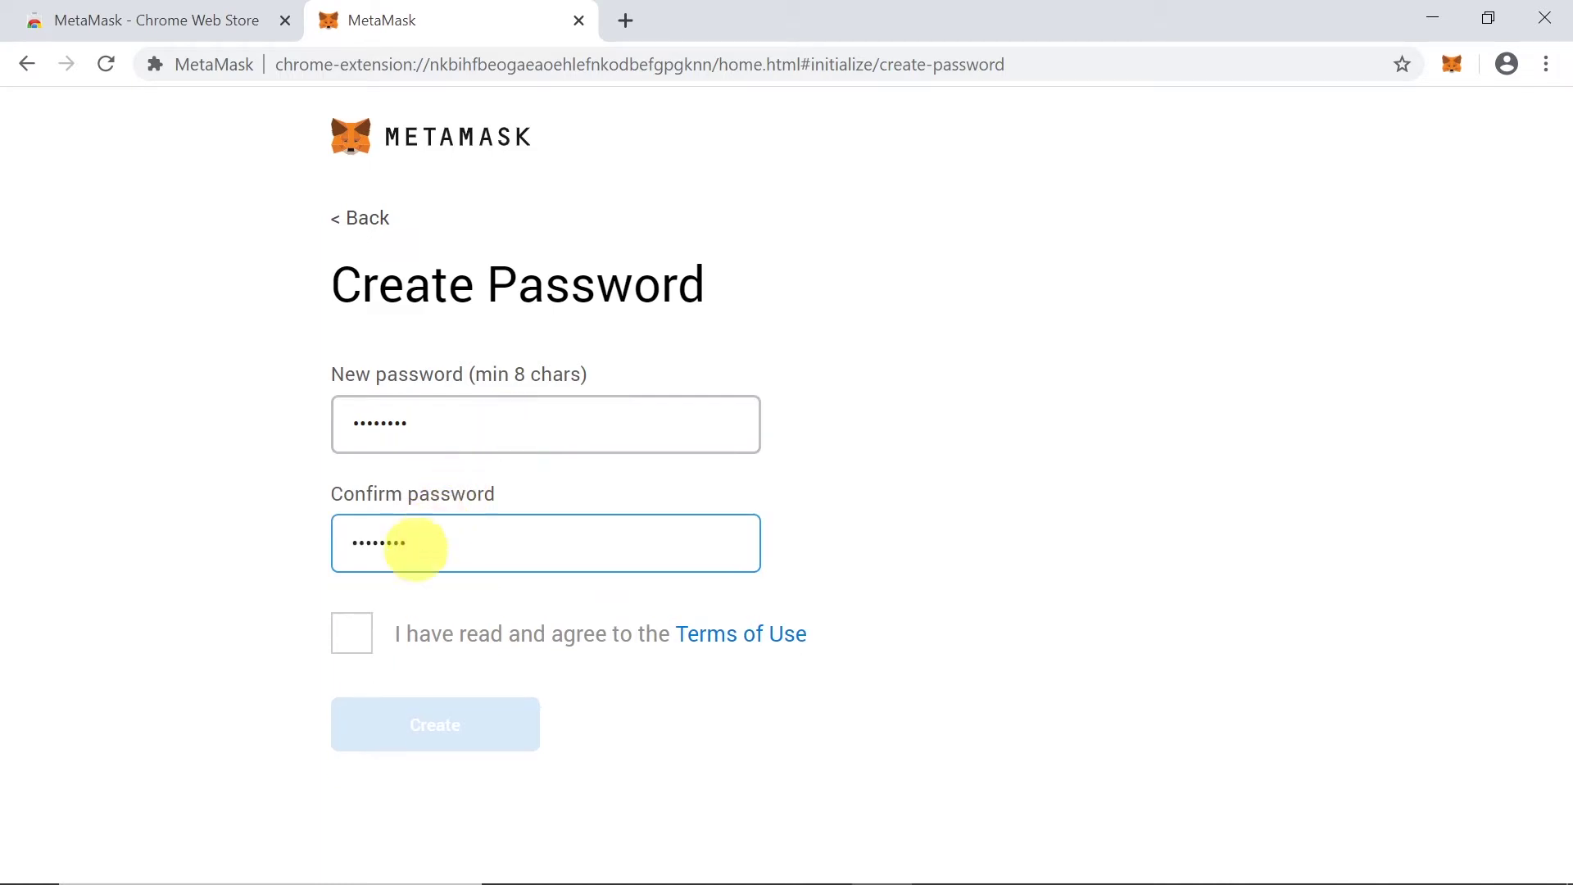
{"action": "left_click", "coordinate": [343, 647]}
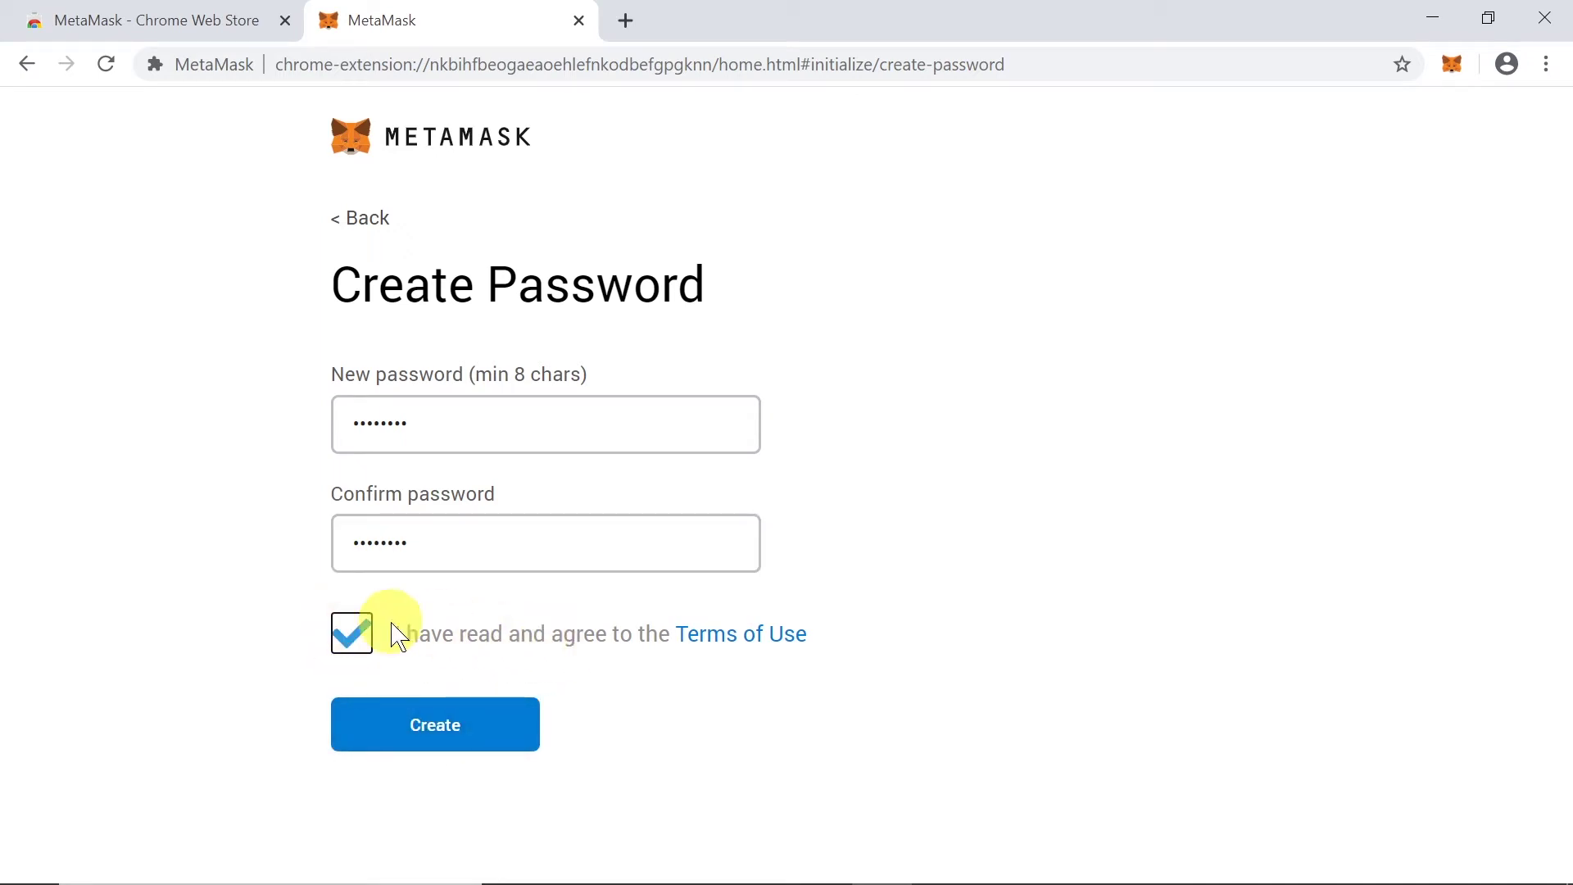
{"action": "left_click", "coordinate": [475, 739]}
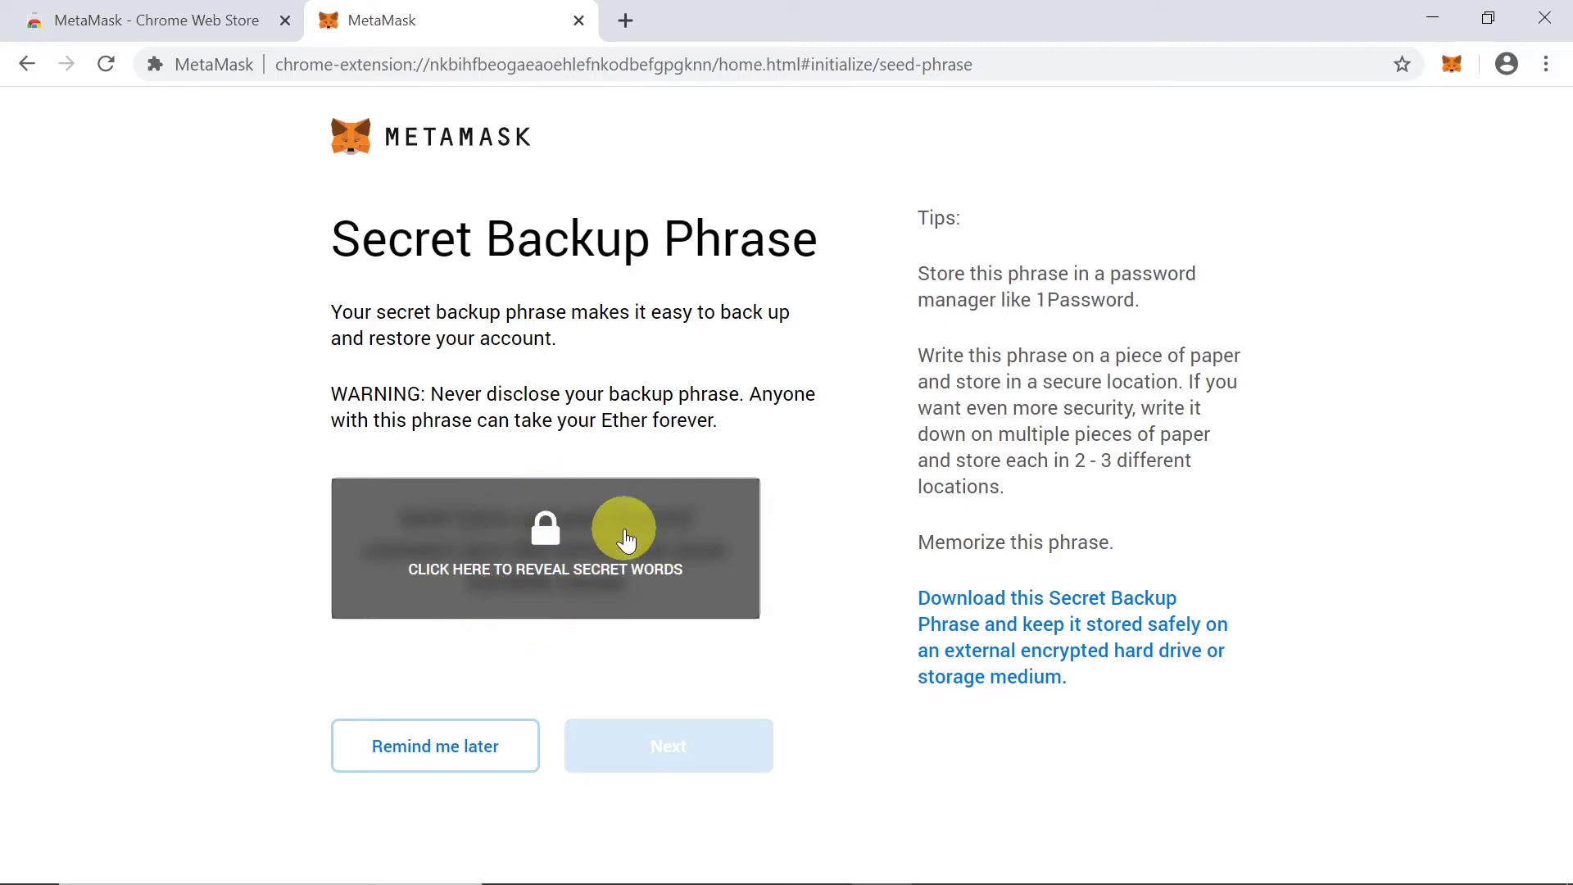
- Reveal the wallet's secret backup phrase and download it as a file
{"action": "left_click", "coordinate": [542, 536]}
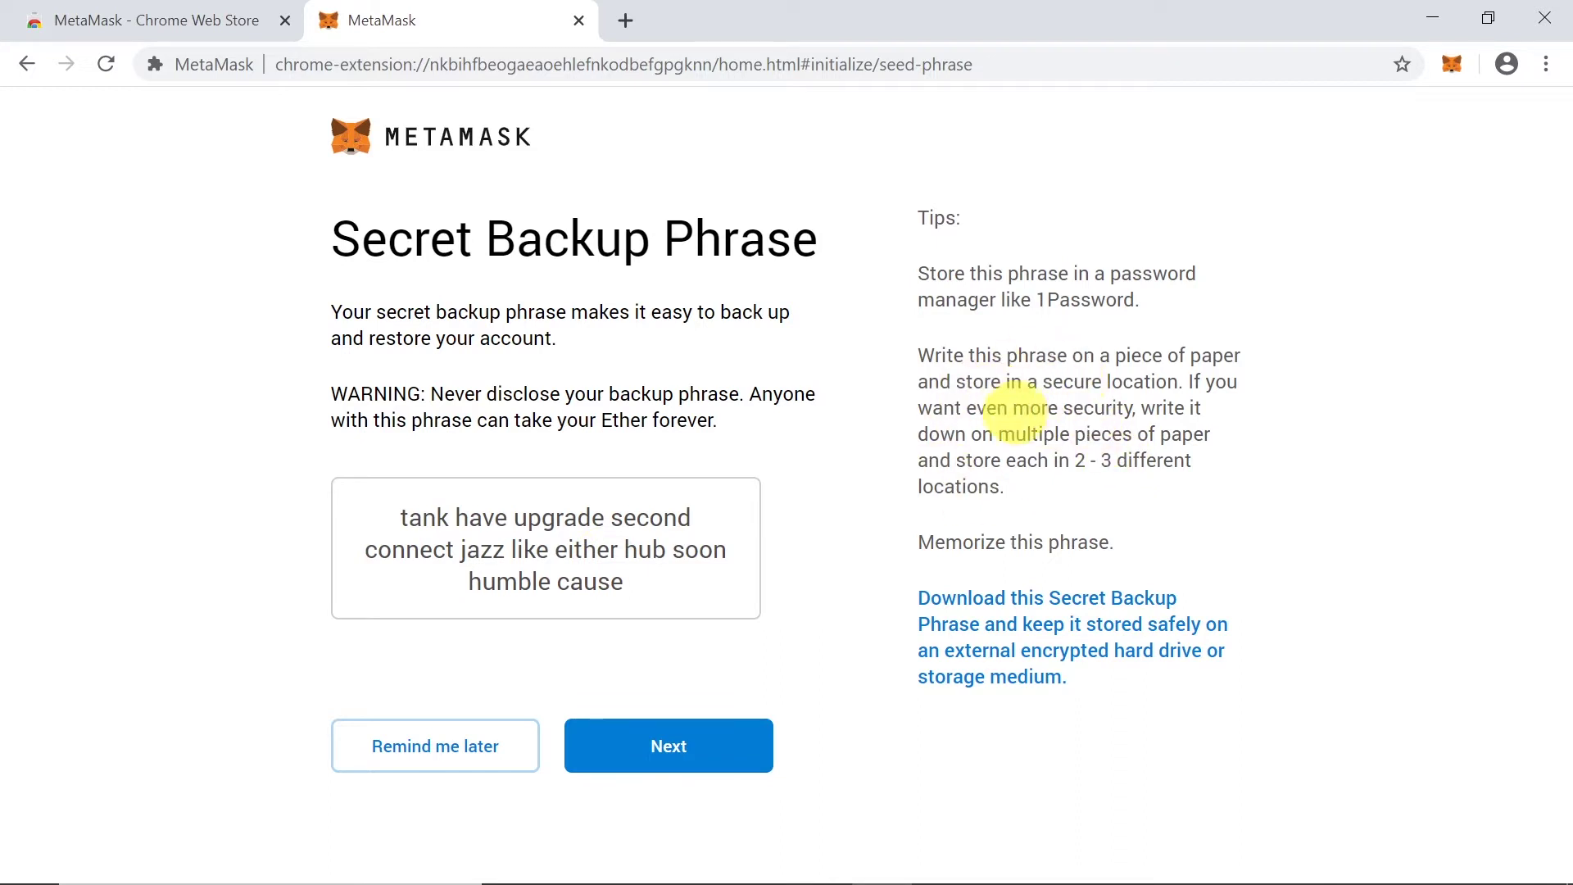
{"action": "left_click_drag", "start_coordinate": [998, 434], "coordinate": [1173, 463]}
{"action": "left_click", "coordinate": [1187, 484]}
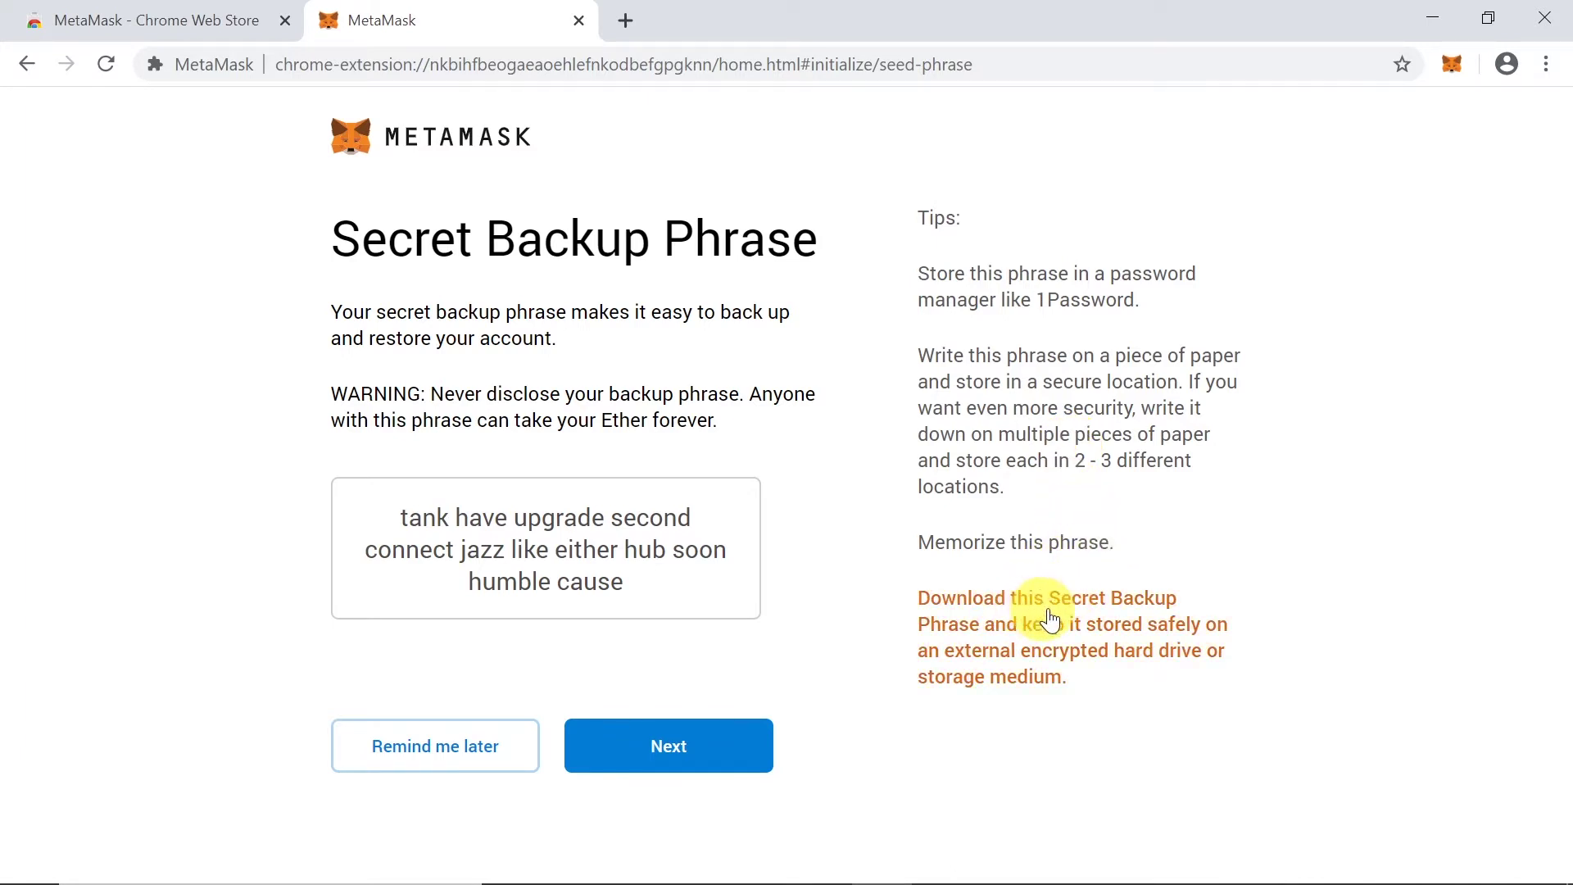
{"action": "left_click", "coordinate": [1012, 656]}
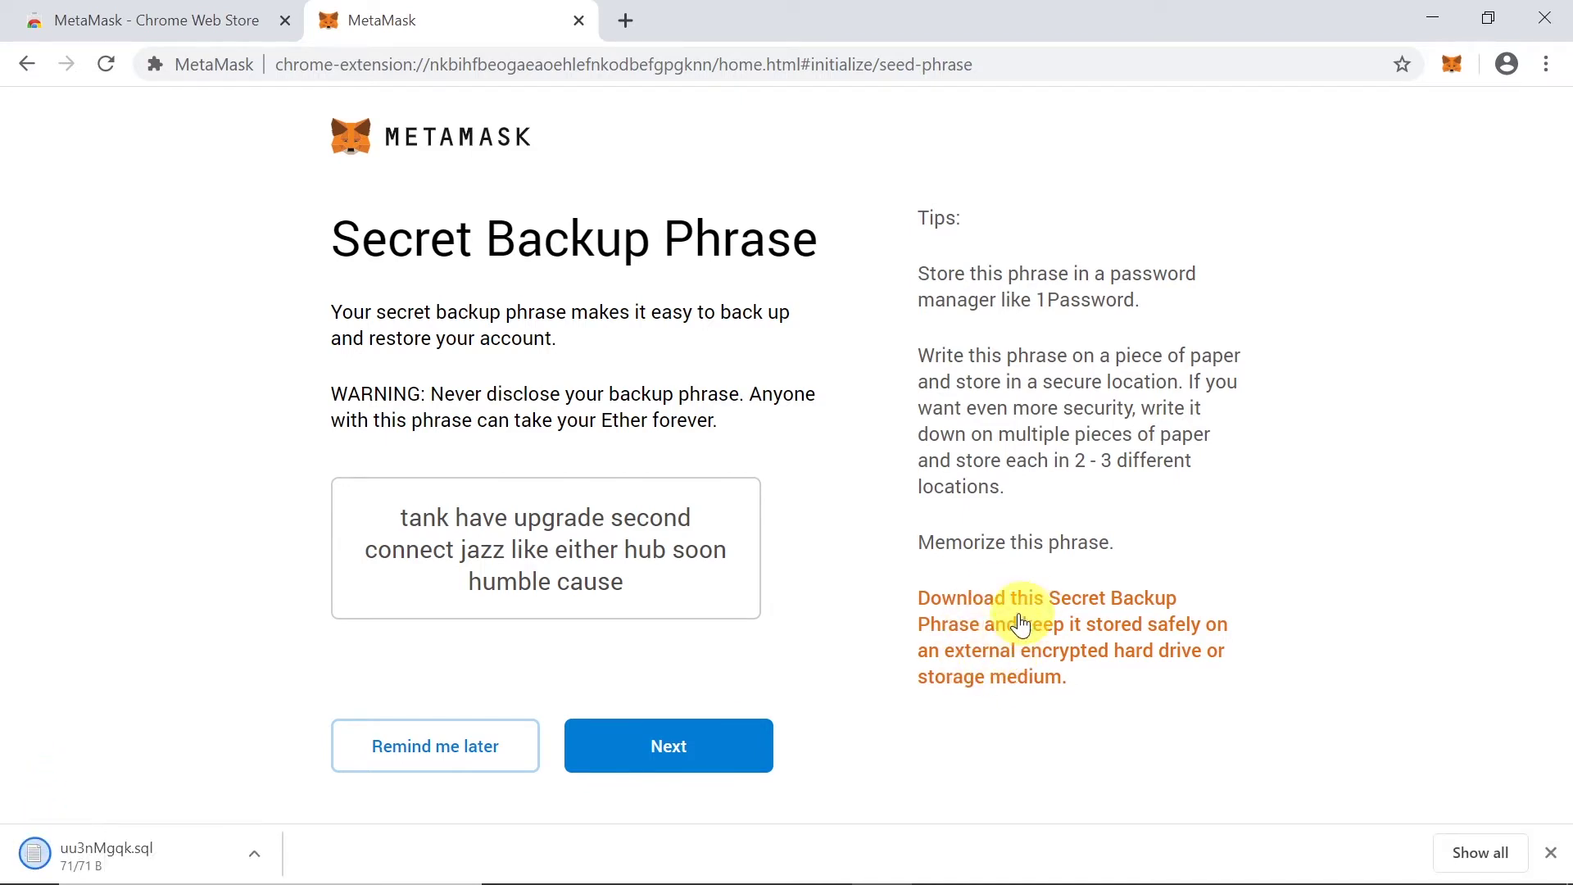
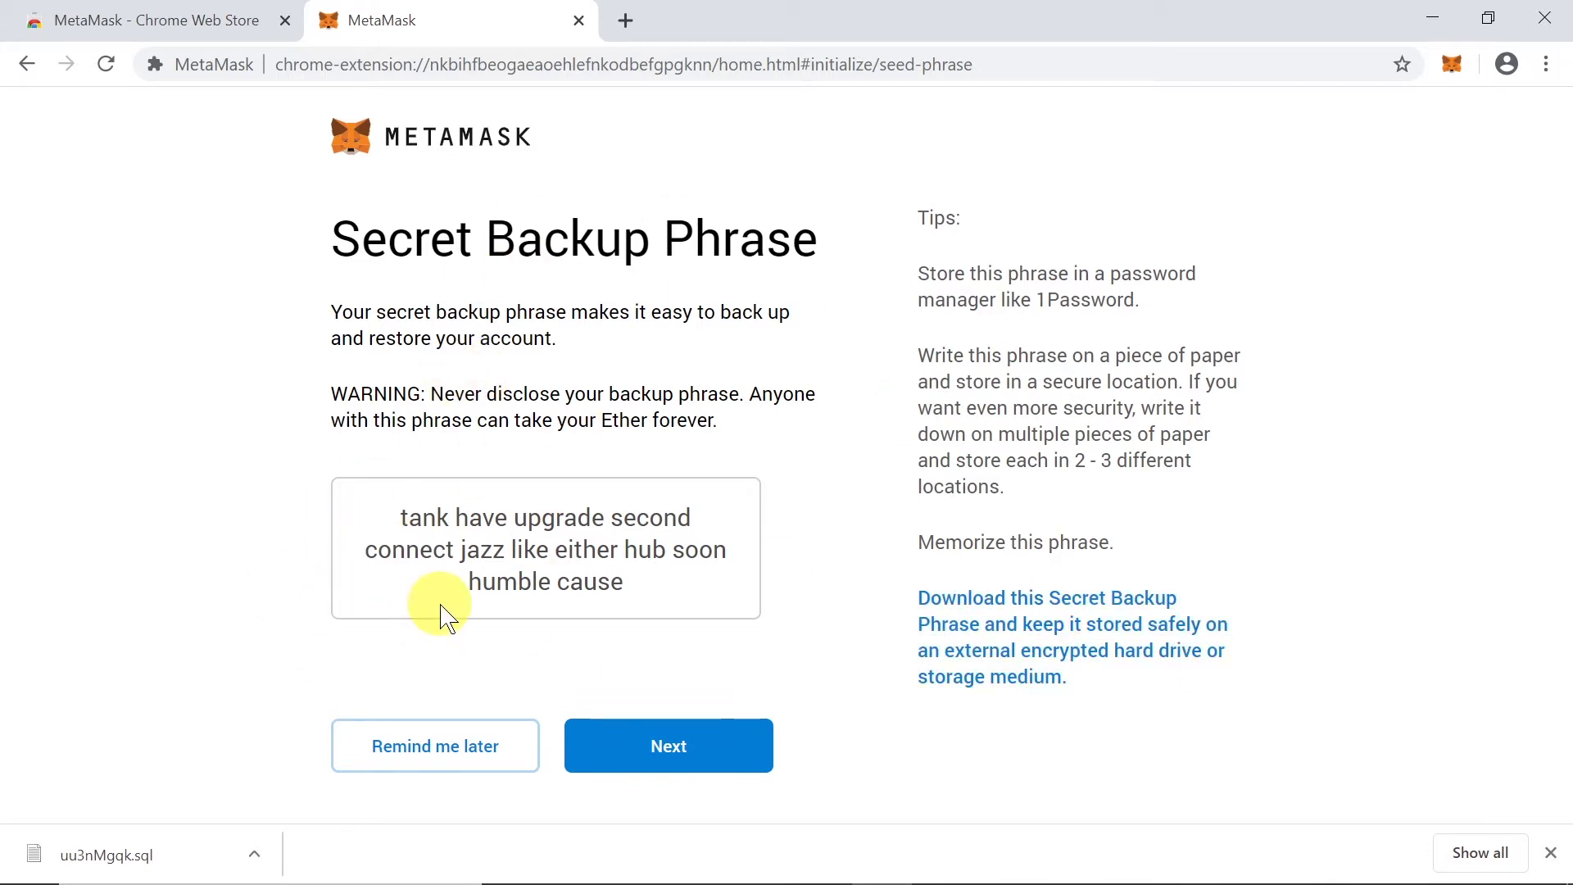
- Confirm the secret backup phrase by selecting its twelve words in the original order
{"action": "left_click", "coordinate": [682, 766]}
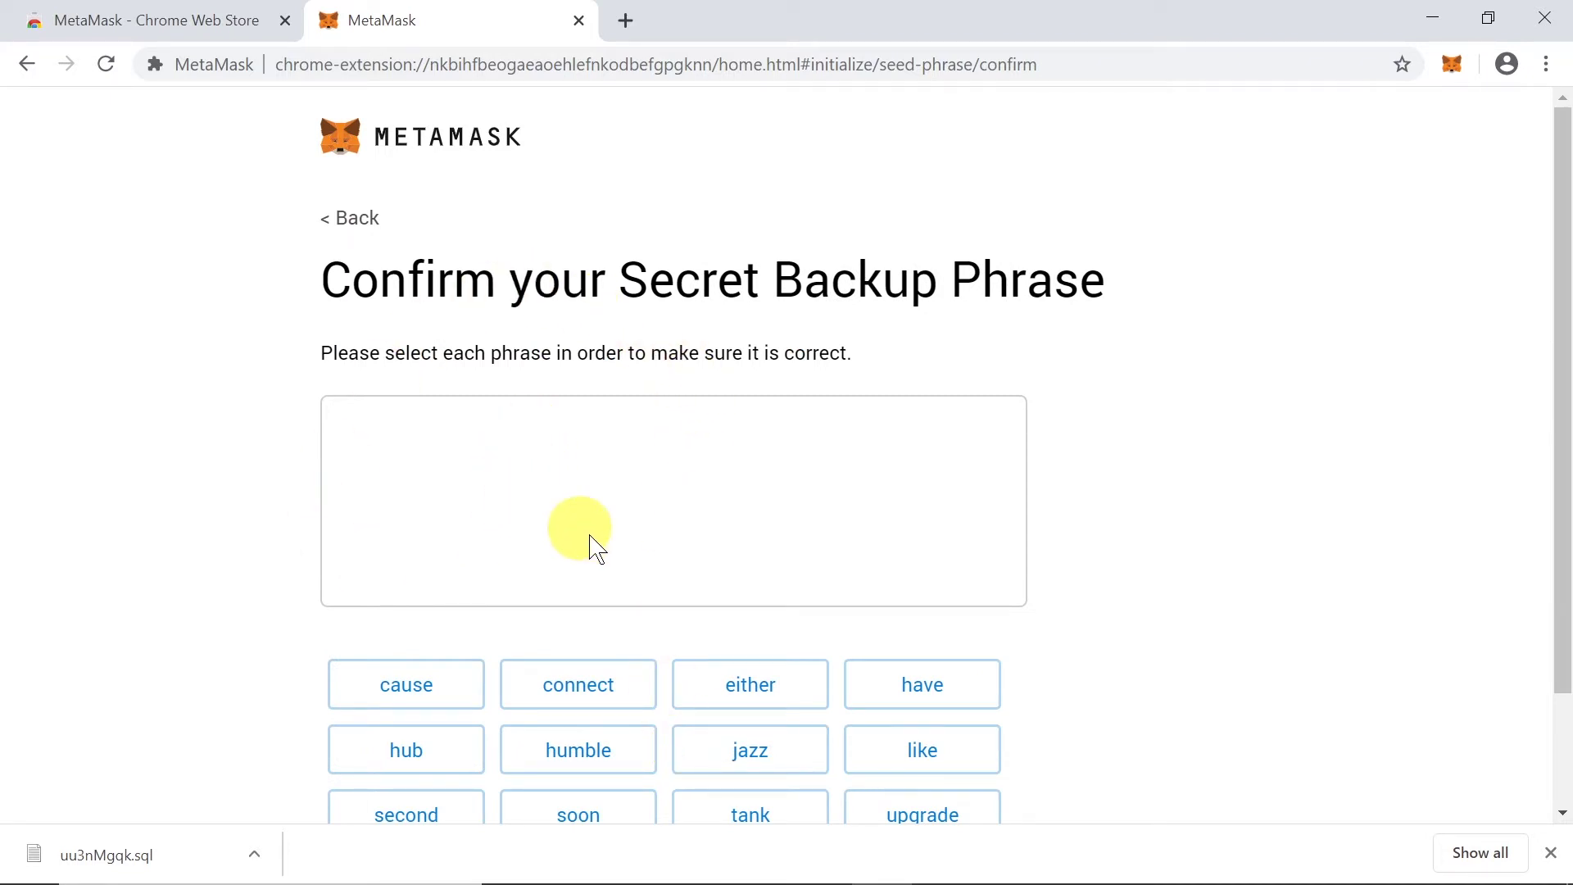
{"action": "scroll", "coordinate": [610, 528], "scroll_direction": "down", "scroll_amount": 2}
{"action": "scroll", "coordinate": [592, 537], "scroll_direction": "up", "scroll_amount": 2}
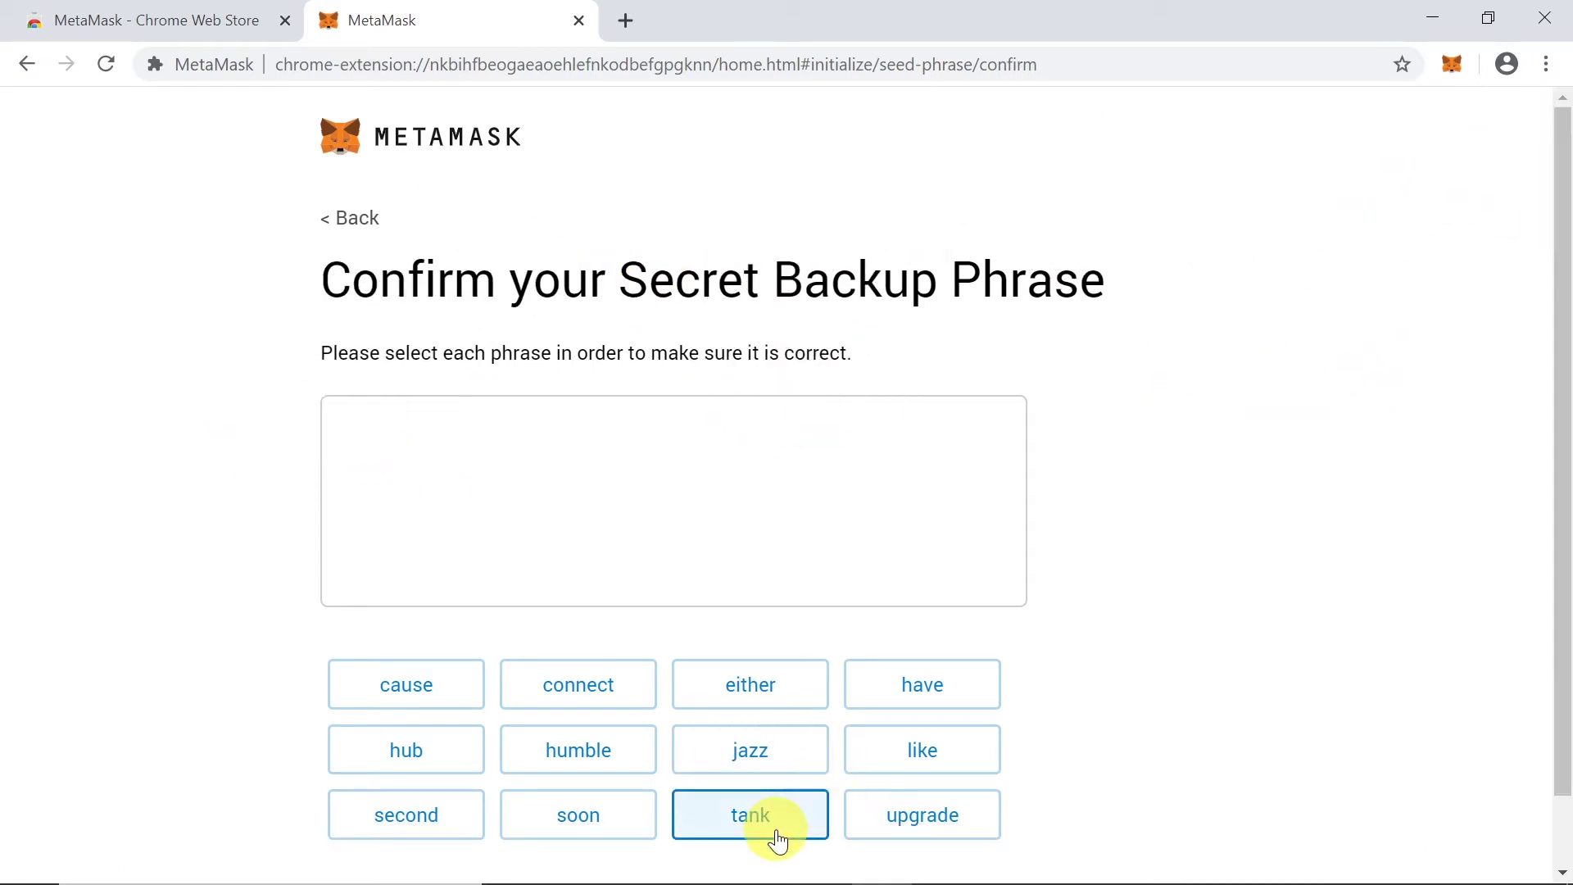
{"action": "left_click", "coordinate": [777, 840]}
{"action": "left_click", "coordinate": [924, 689]}
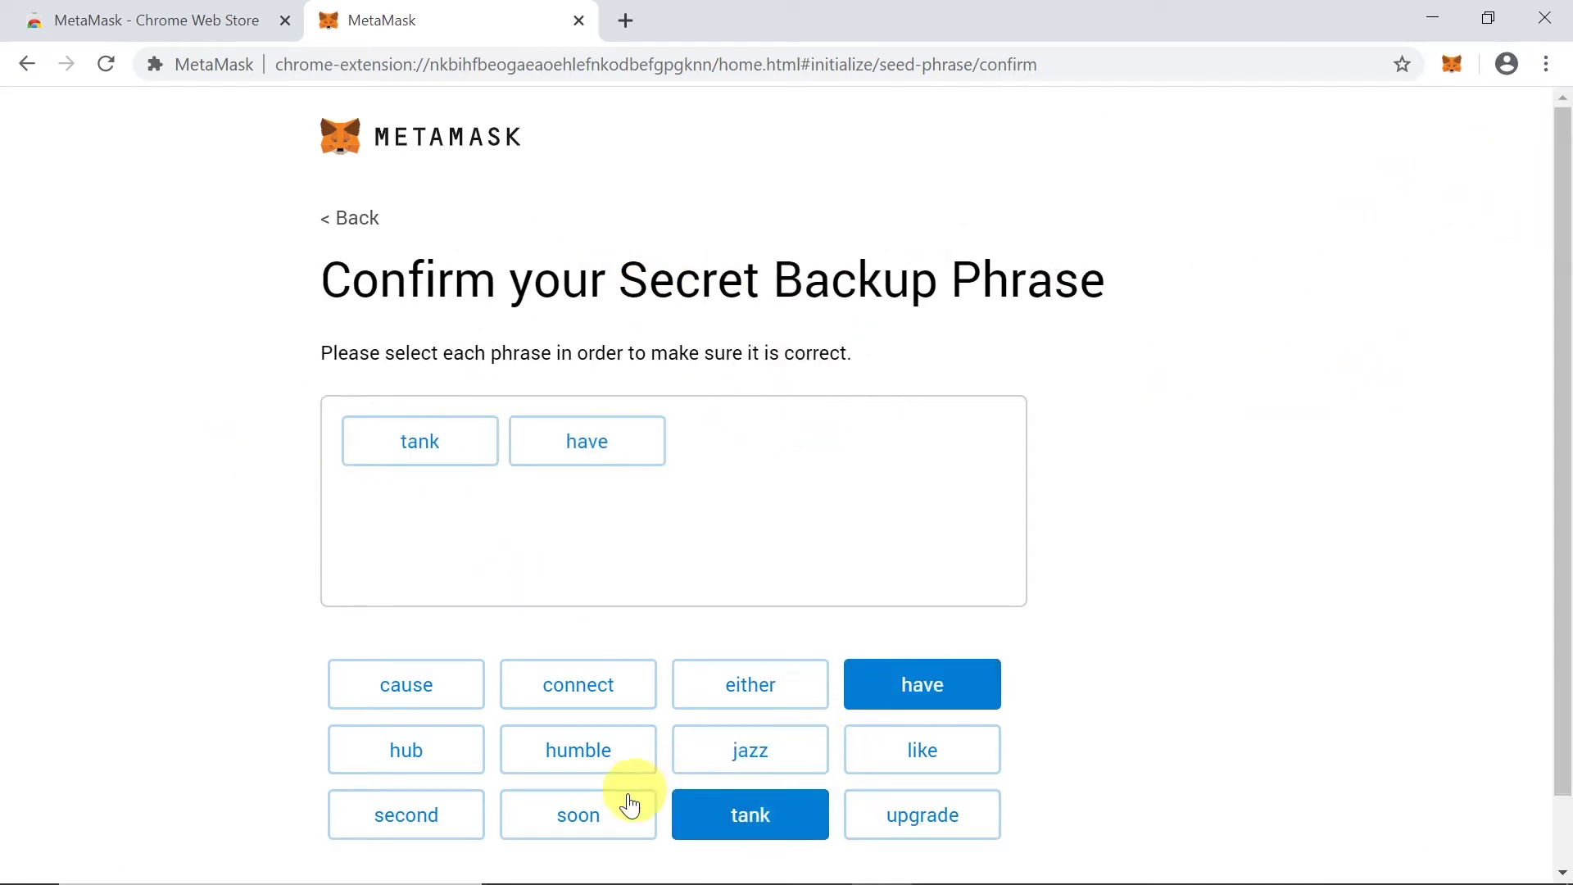
{"action": "left_click", "coordinate": [906, 815]}
{"action": "left_click", "coordinate": [406, 815]}
{"action": "left_click", "coordinate": [610, 698]}
{"action": "left_click", "coordinate": [734, 758]}
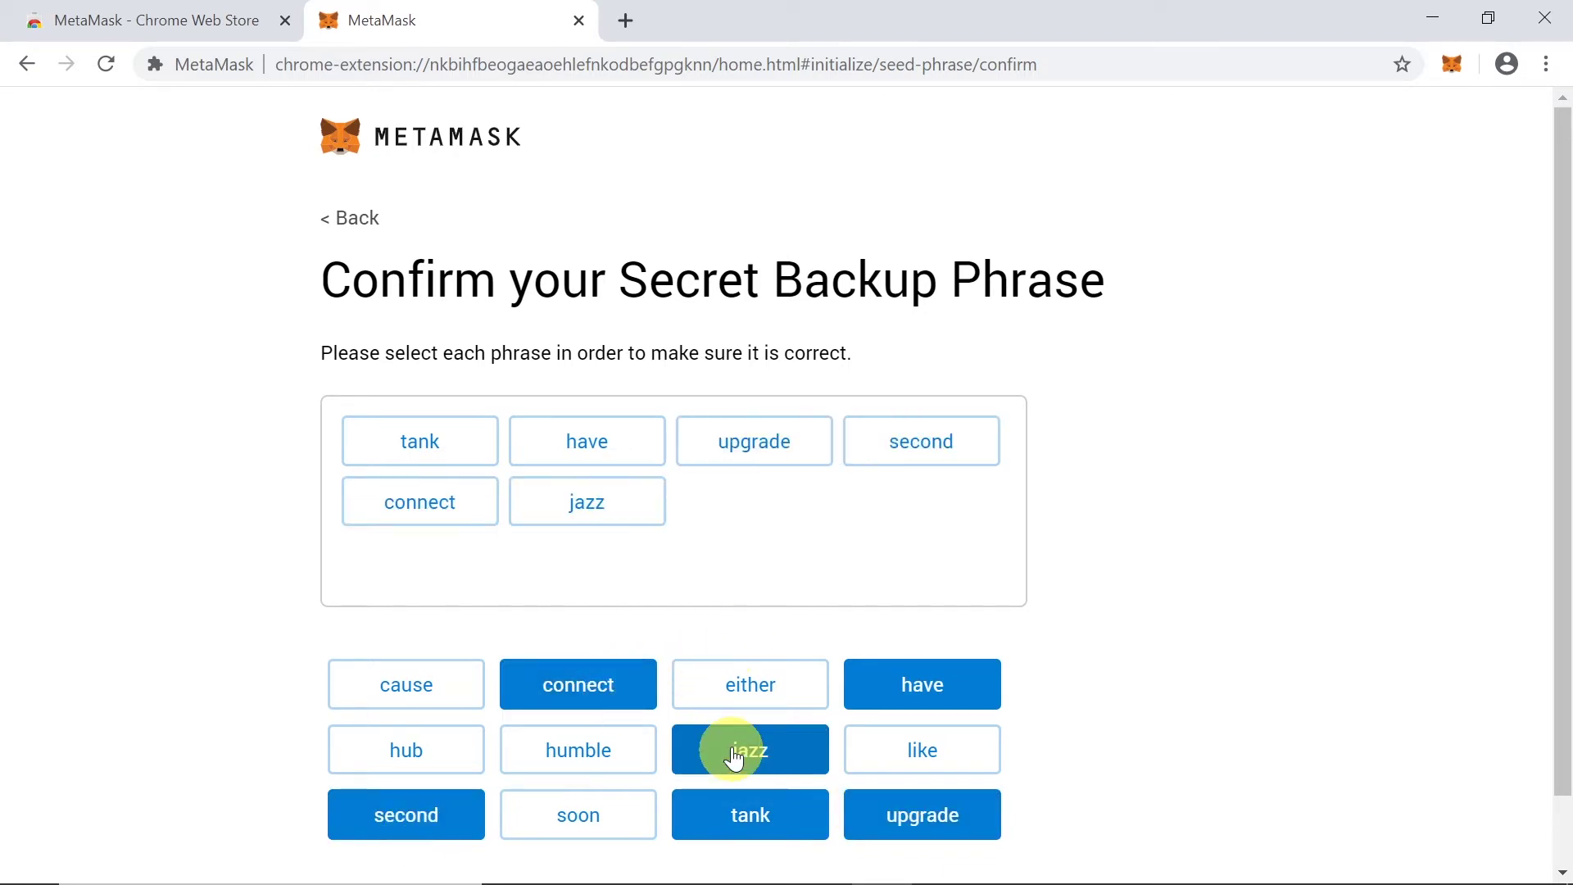
{"action": "left_click", "coordinate": [889, 741]}
{"action": "left_click", "coordinate": [811, 690]}
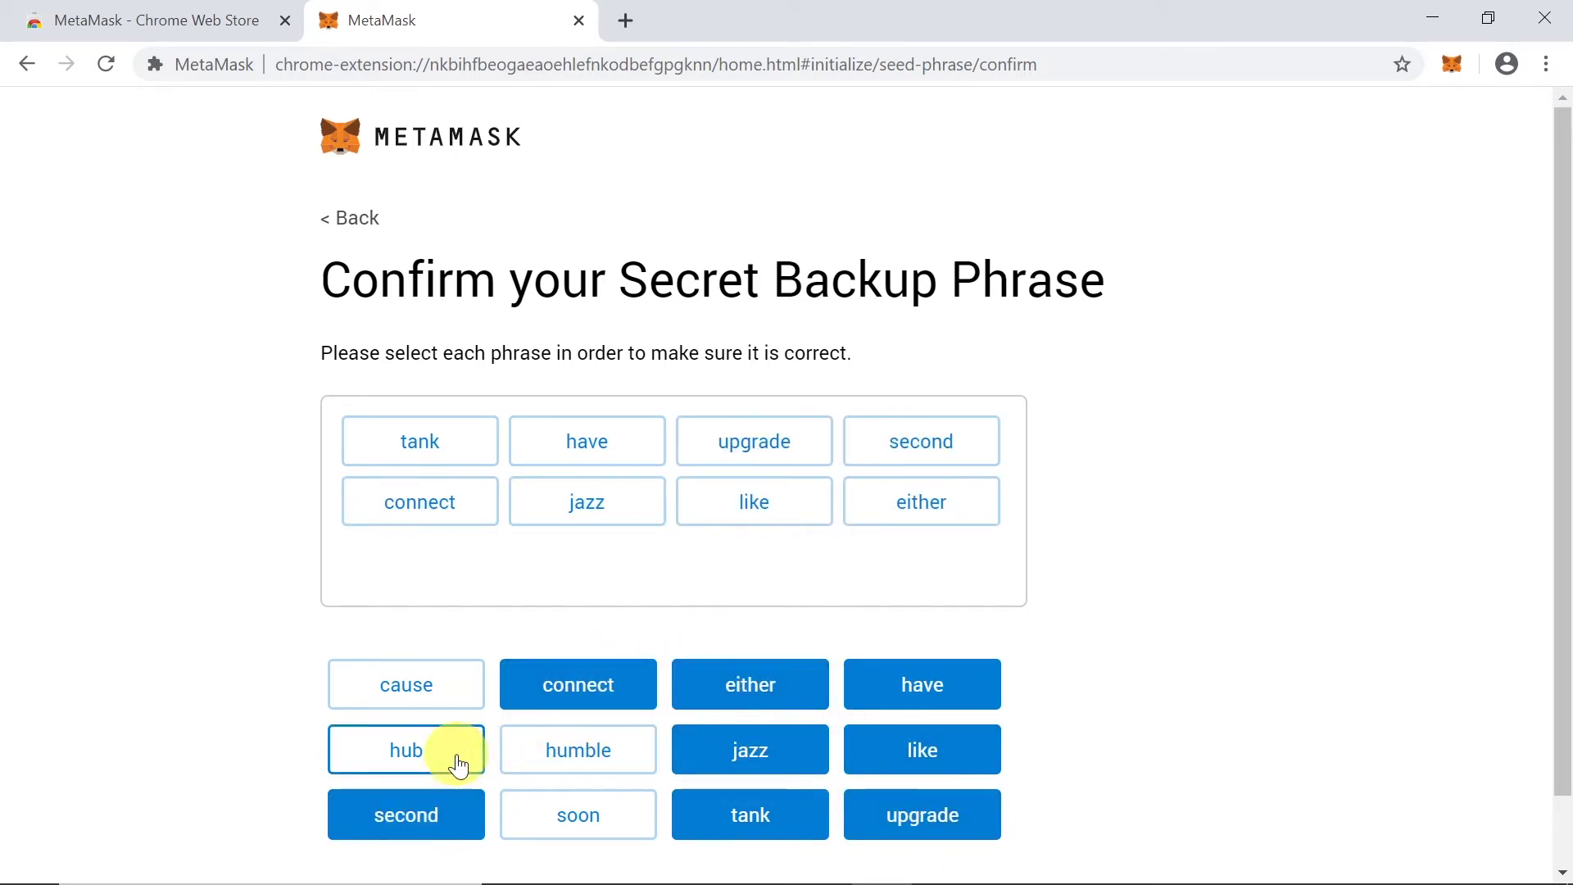
{"action": "left_click", "coordinate": [459, 763]}
{"action": "left_click", "coordinate": [562, 814]}
{"action": "left_click", "coordinate": [578, 750]}
{"action": "left_click", "coordinate": [429, 691]}
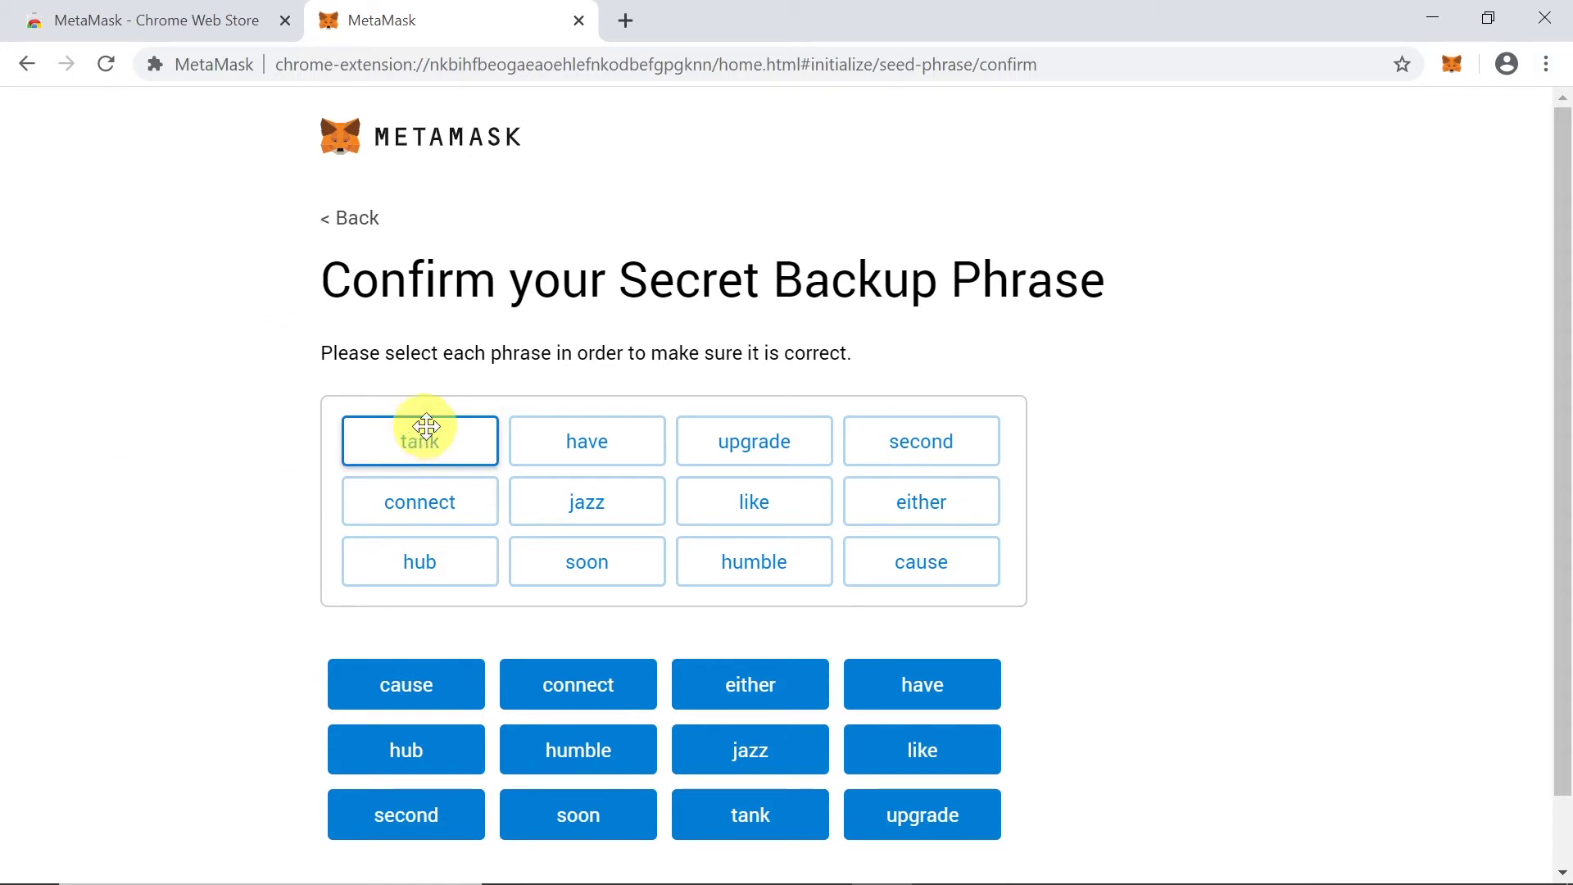
{"action": "scroll", "coordinate": [1074, 432], "scroll_direction": "down", "scroll_amount": 2}
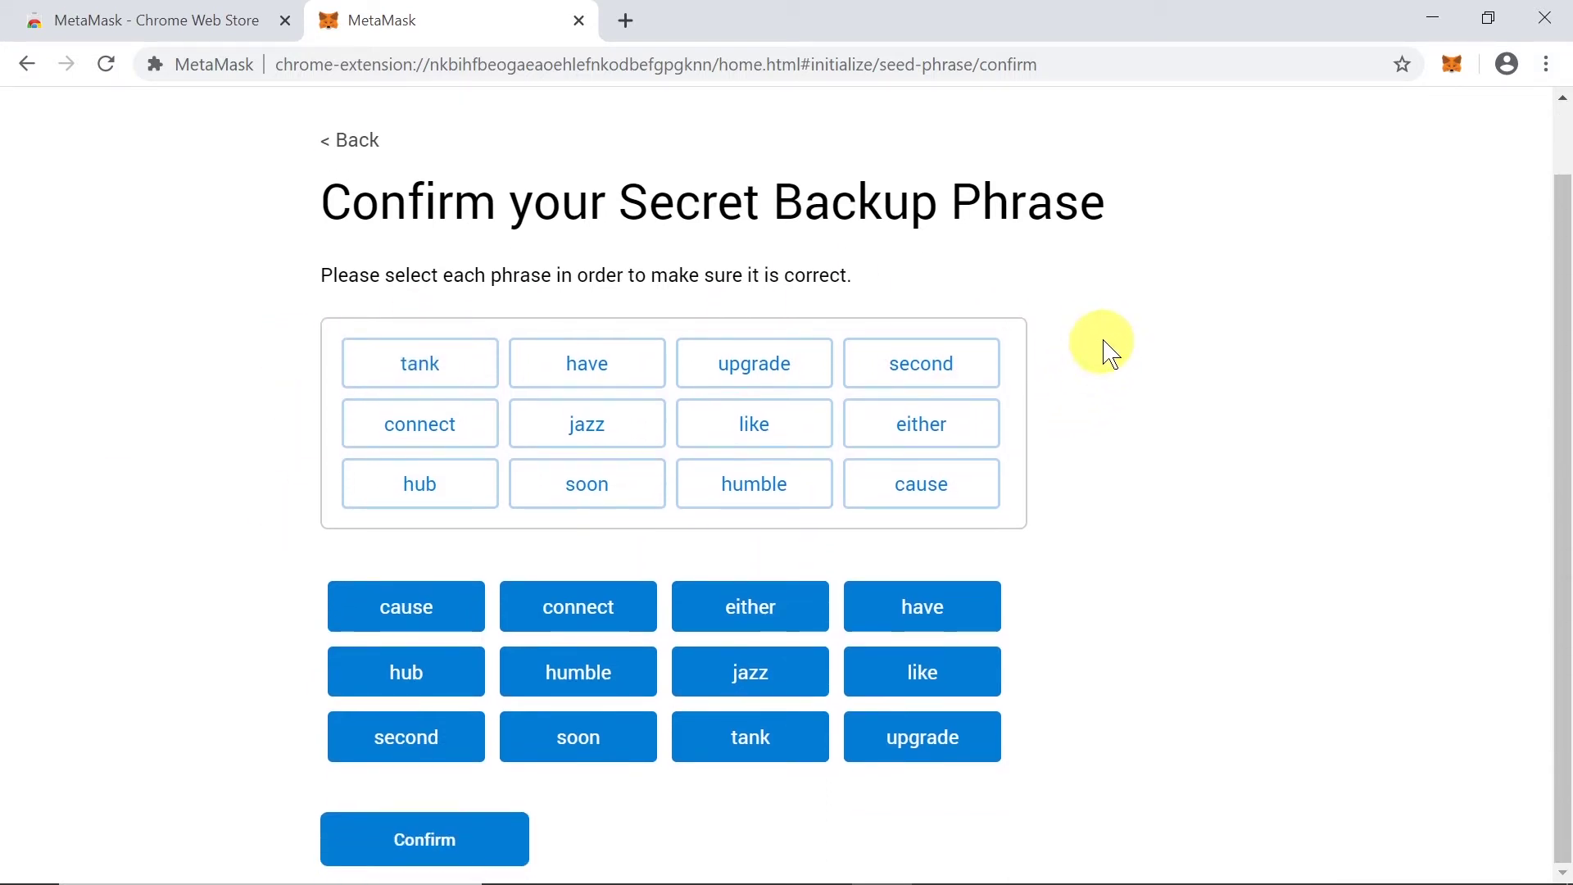
{"action": "left_click", "coordinate": [428, 844]}
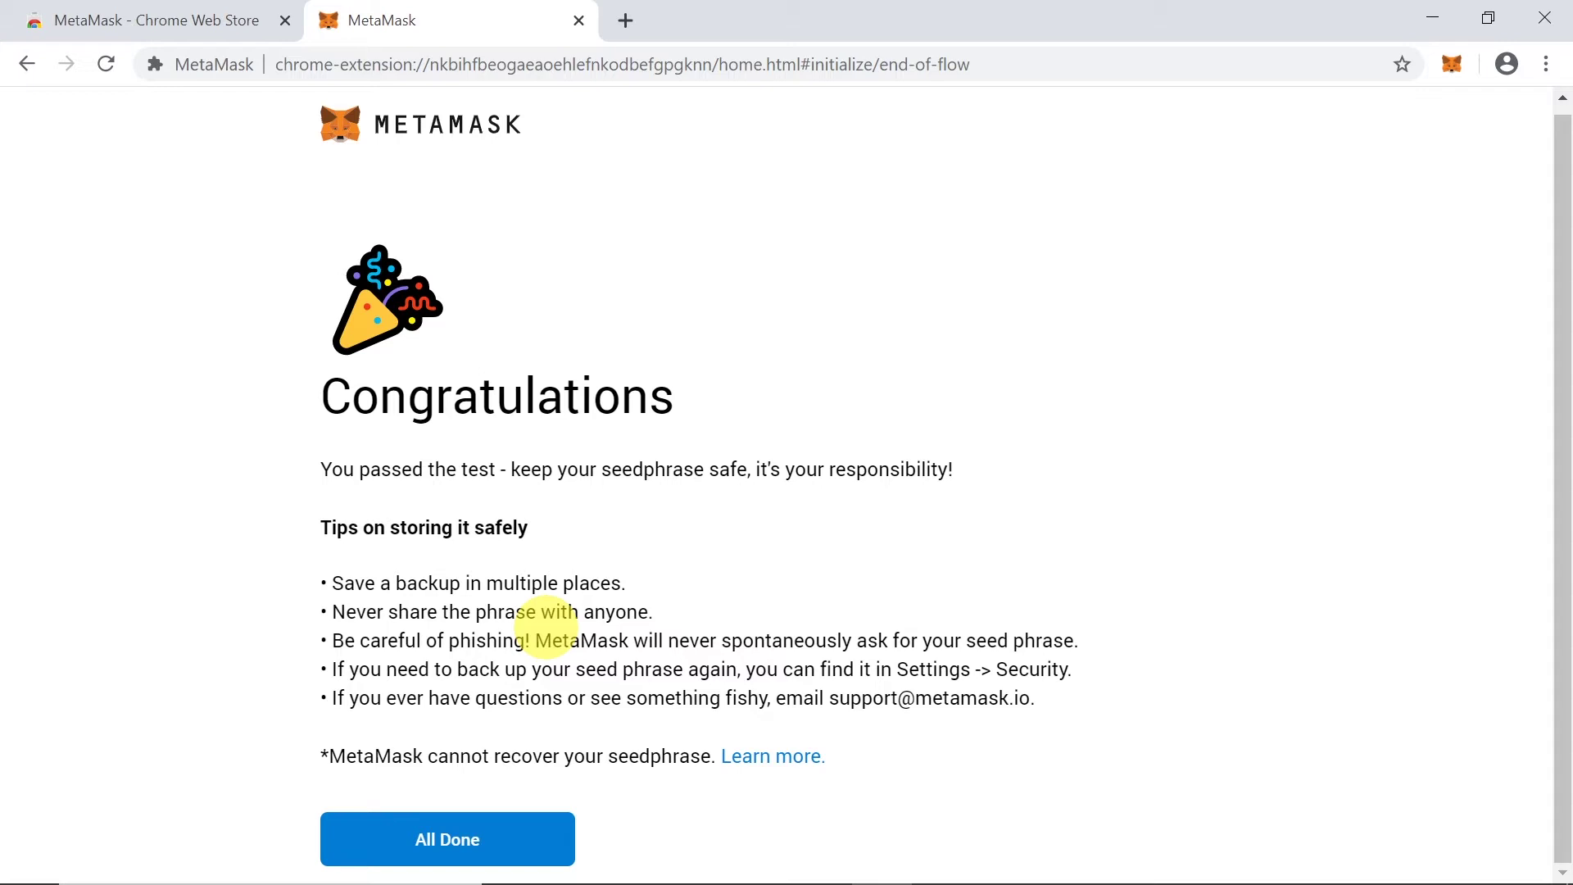
- Read the tips on storing the seed phrase safely and finish the wallet setup
{"action": "left_click_drag", "start_coordinate": [464, 582], "coordinate": [639, 587]}
{"action": "left_click", "coordinate": [637, 587]}
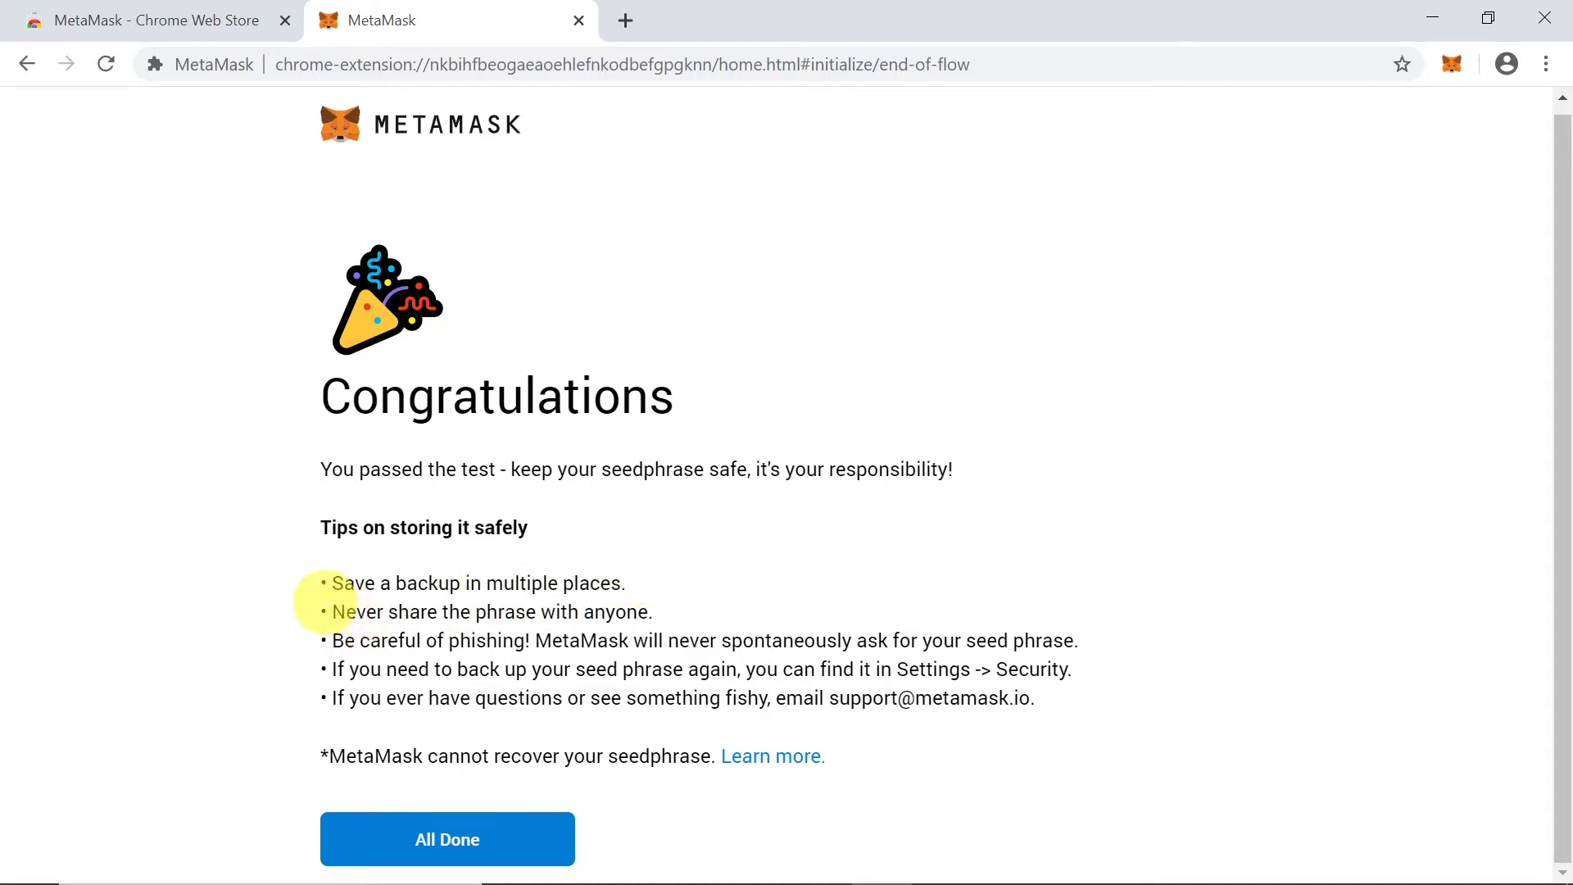
{"action": "left_click_drag", "start_coordinate": [332, 611], "coordinate": [657, 616]}
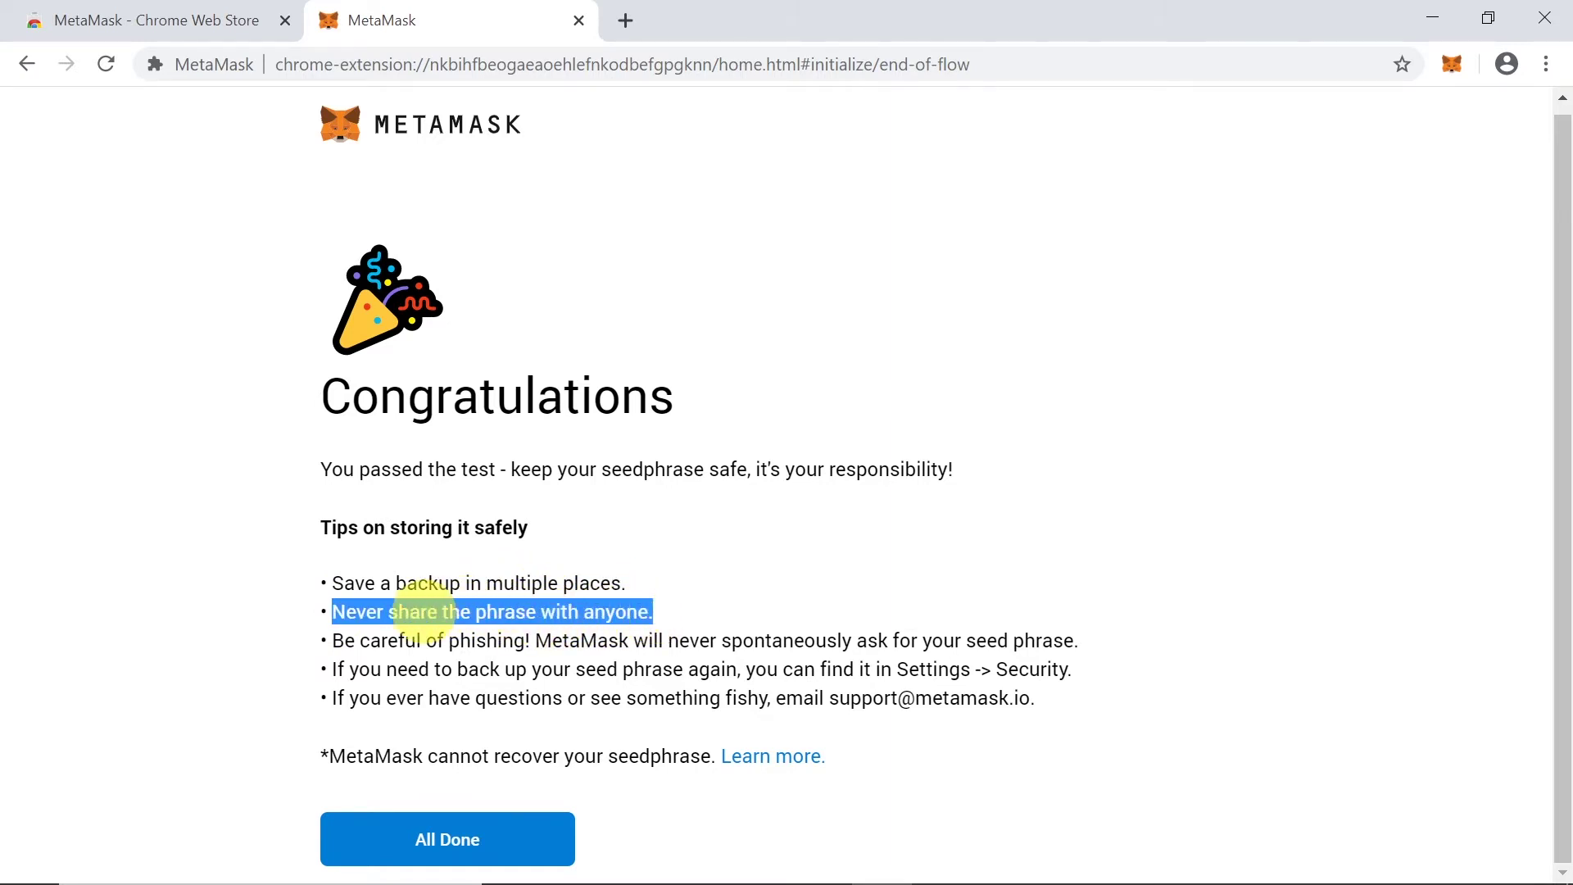
{"action": "left_click", "coordinate": [651, 611]}
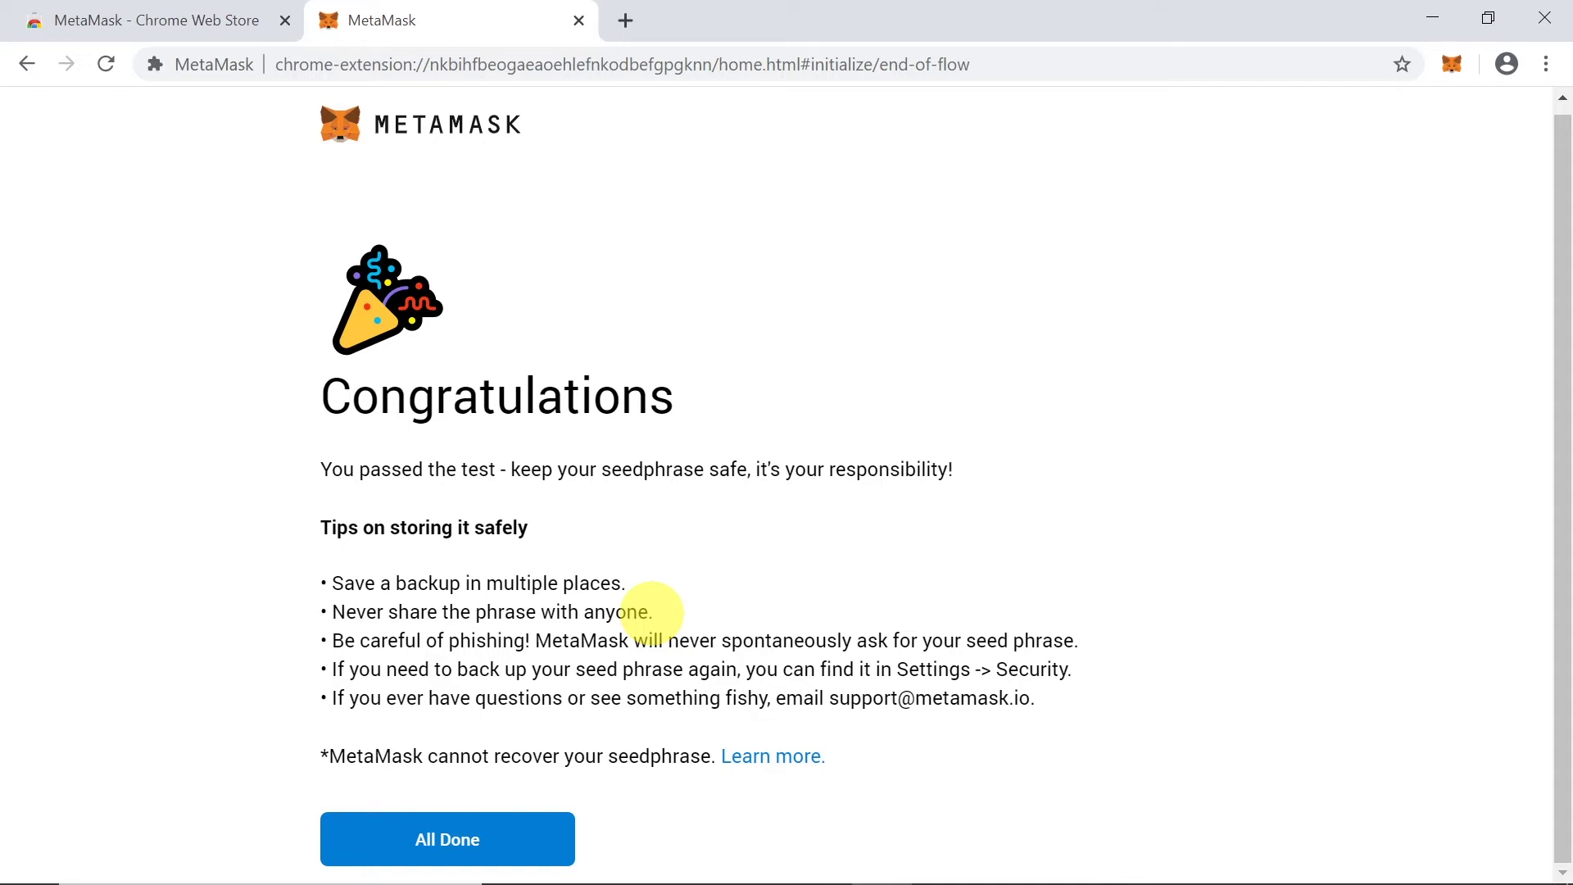
{"action": "triple_click", "coordinate": [573, 668]}
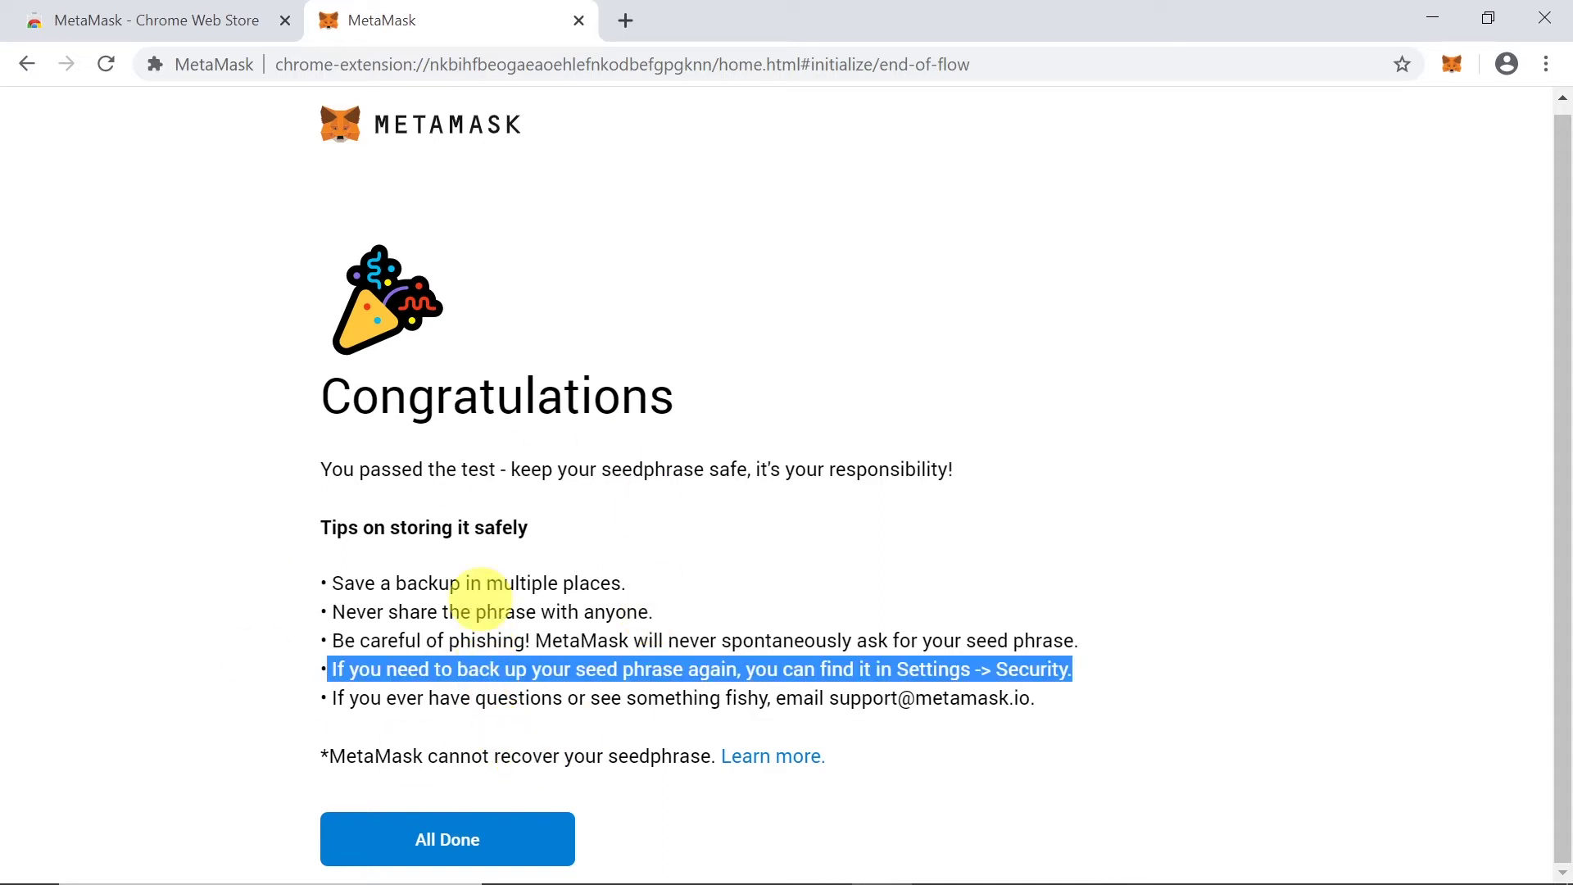
{"action": "left_click", "coordinate": [446, 837]}
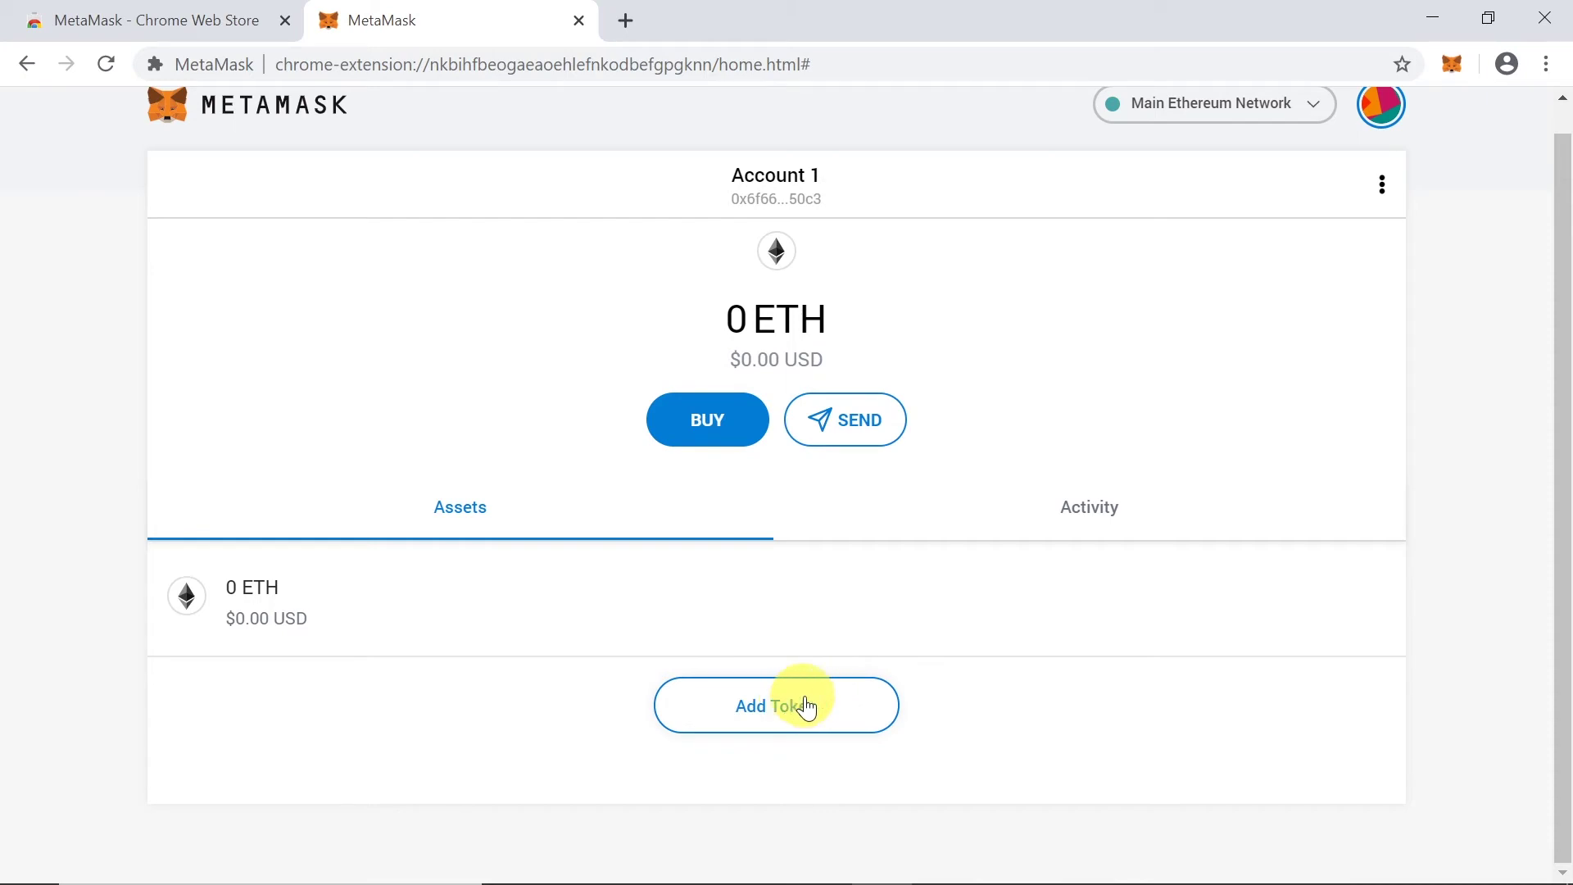
- Open the add-token form, examine the Custom Token fields and return to the token search
{"action": "left_click", "coordinate": [778, 709]}
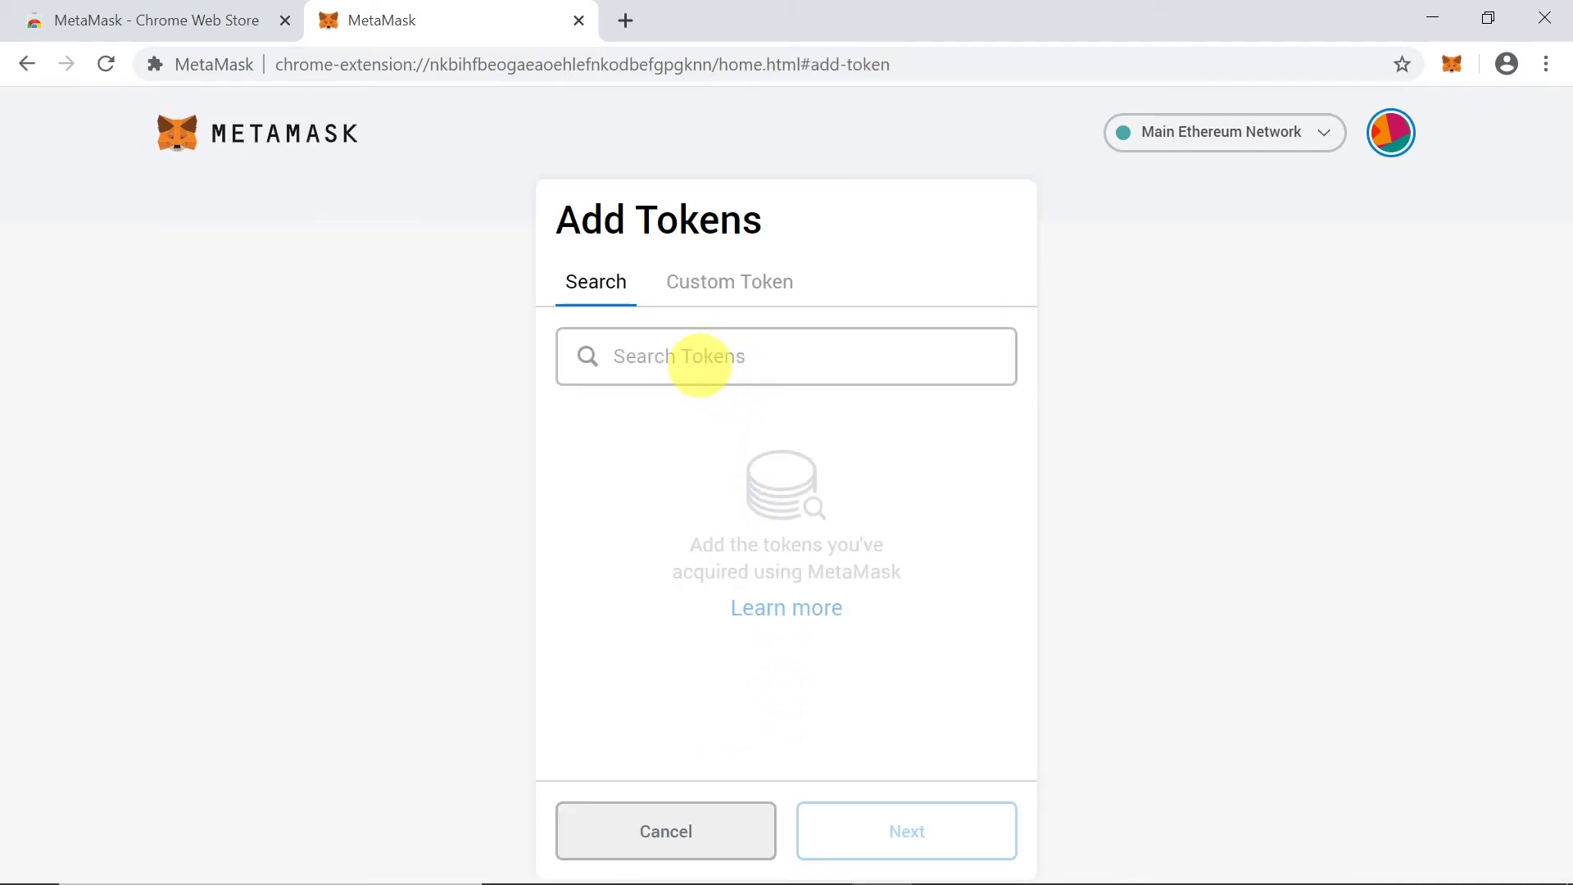
{"action": "left_click", "coordinate": [700, 358]}
{"action": "left_click", "coordinate": [713, 287]}
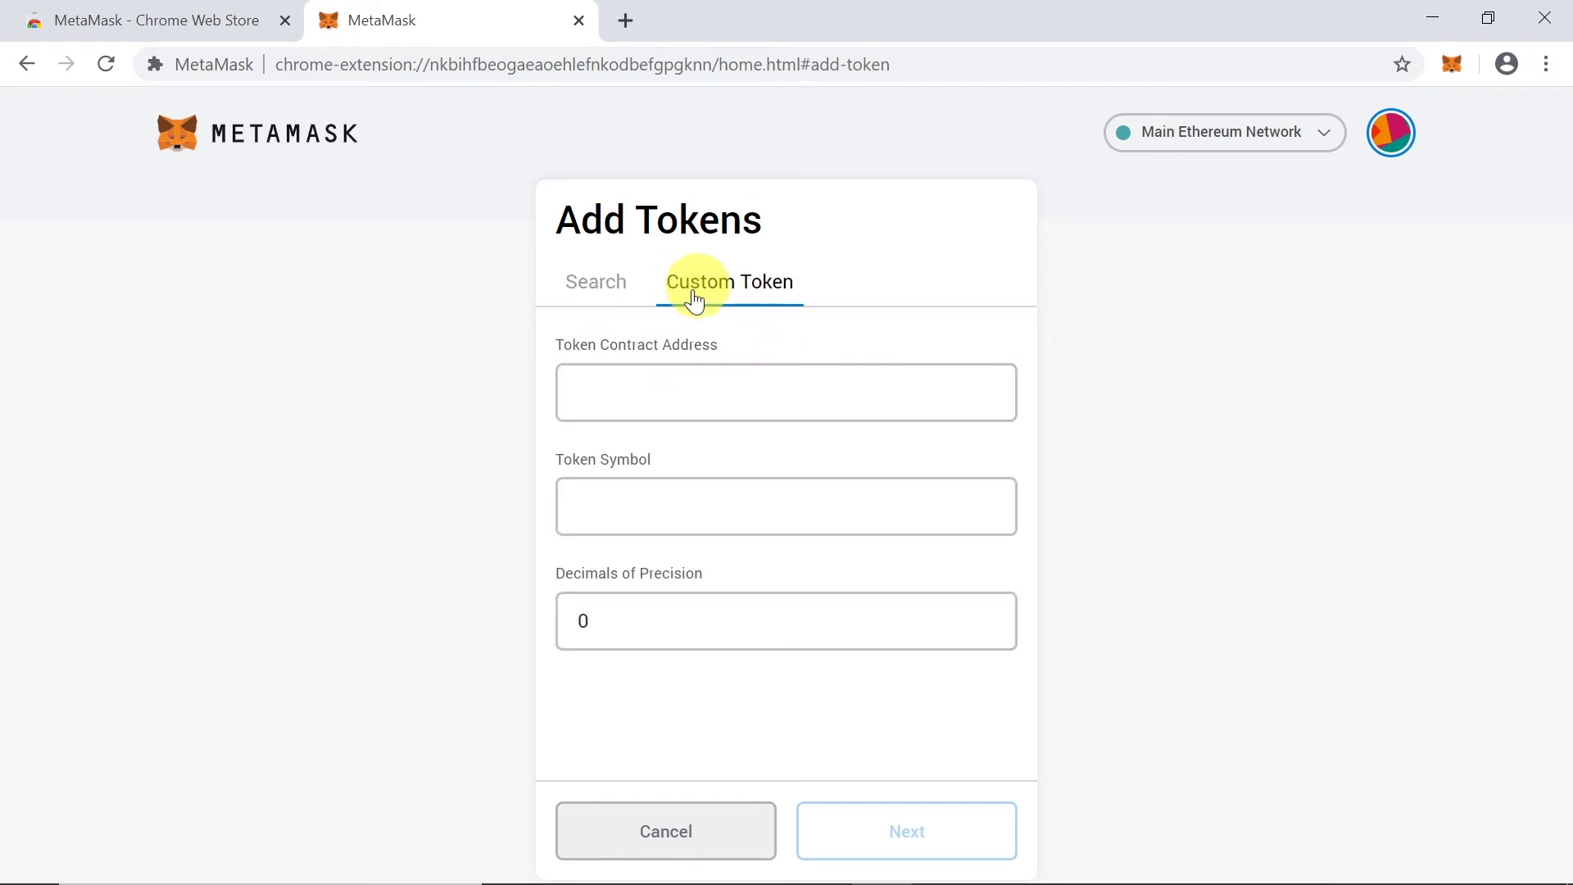
{"action": "left_click", "coordinate": [667, 394]}
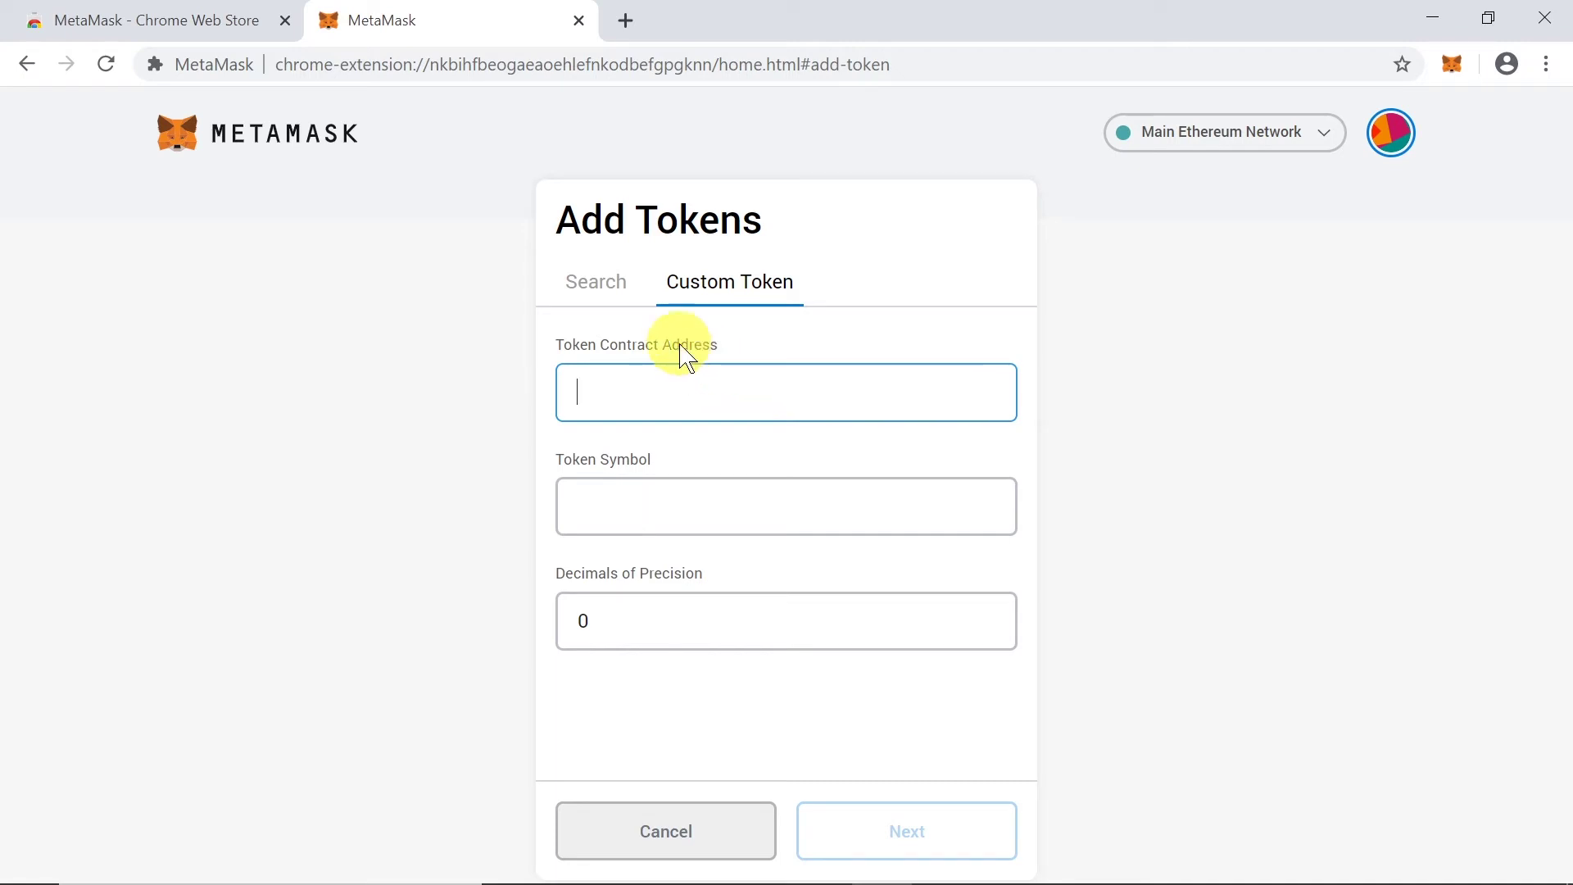
{"action": "left_click", "coordinate": [596, 295]}
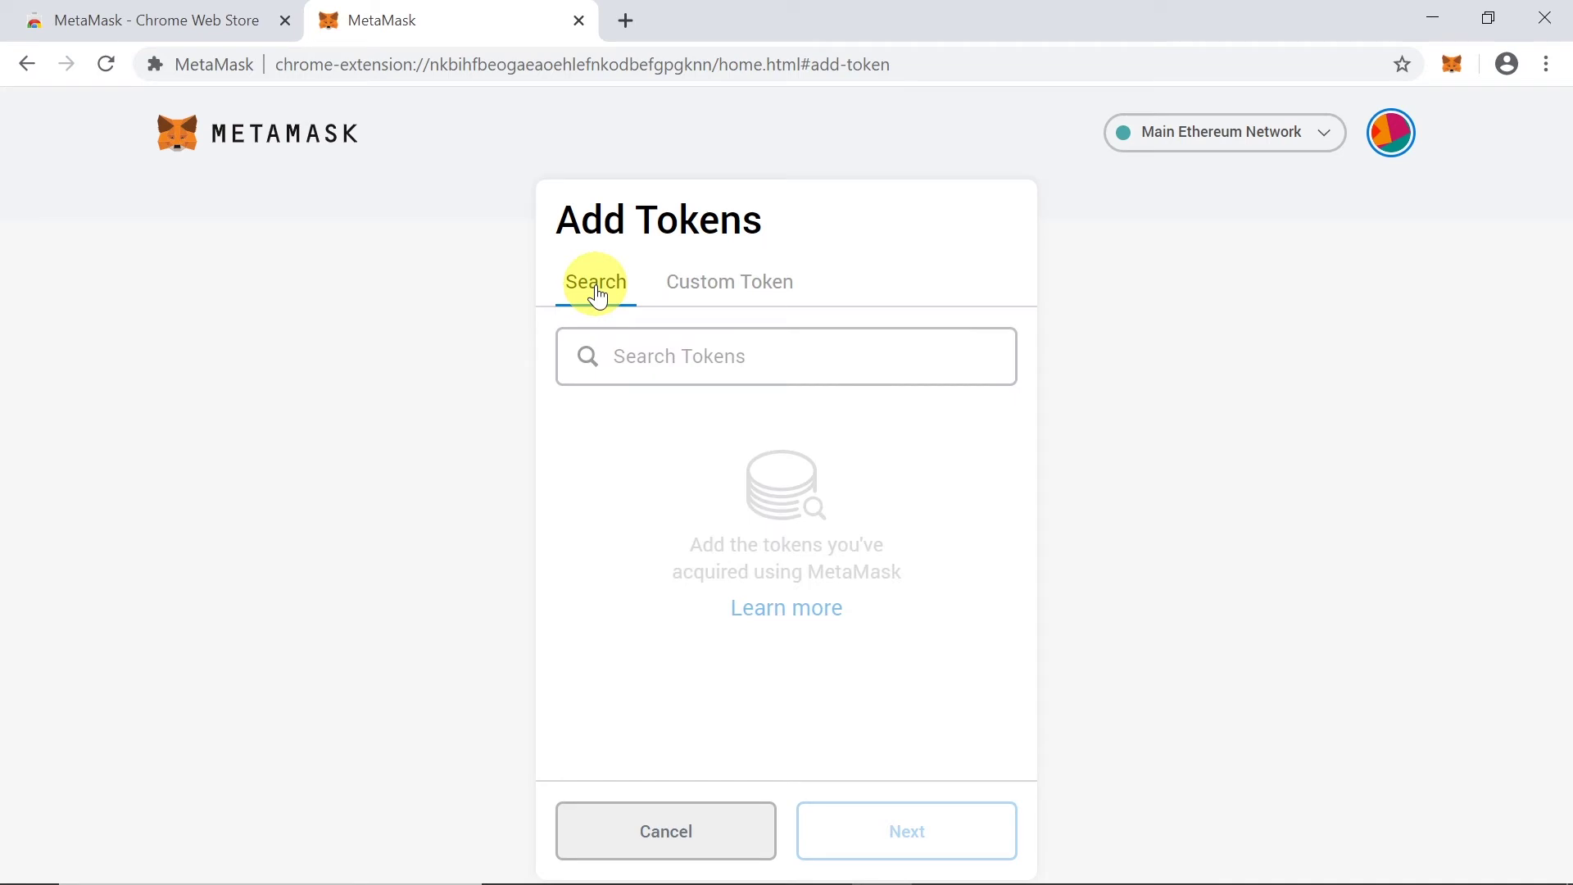
{"action": "left_click", "coordinate": [659, 361]}
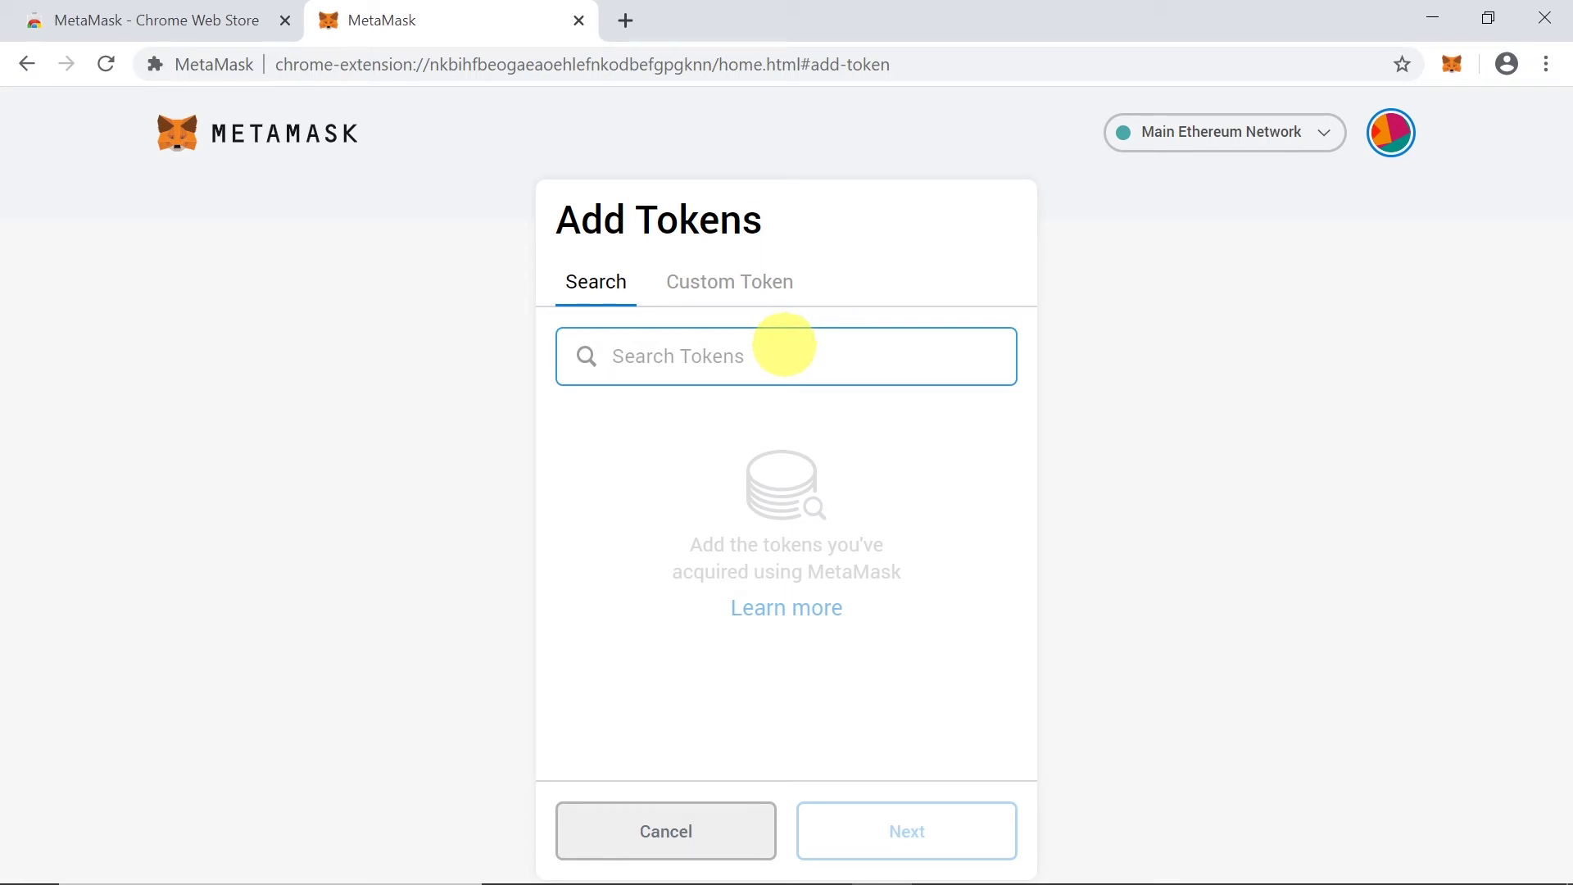
- Search for the token knc, add Kyber Network Crystal (KNC) to the wallet and return to the account overview
{"action": "type", "text": "knc"}
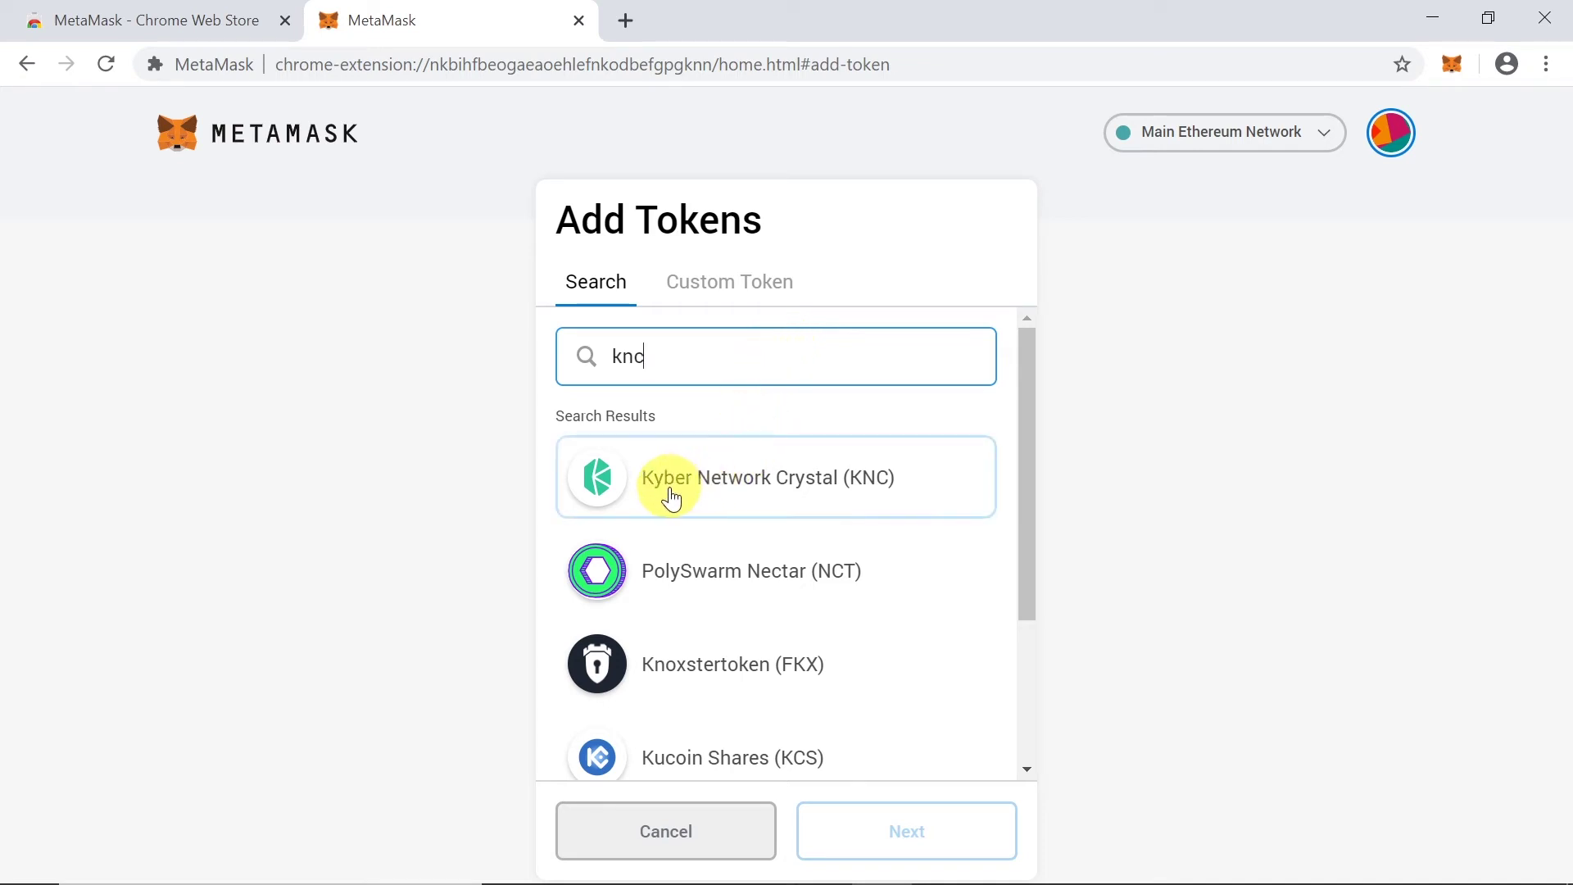
{"action": "left_click", "coordinate": [711, 494]}
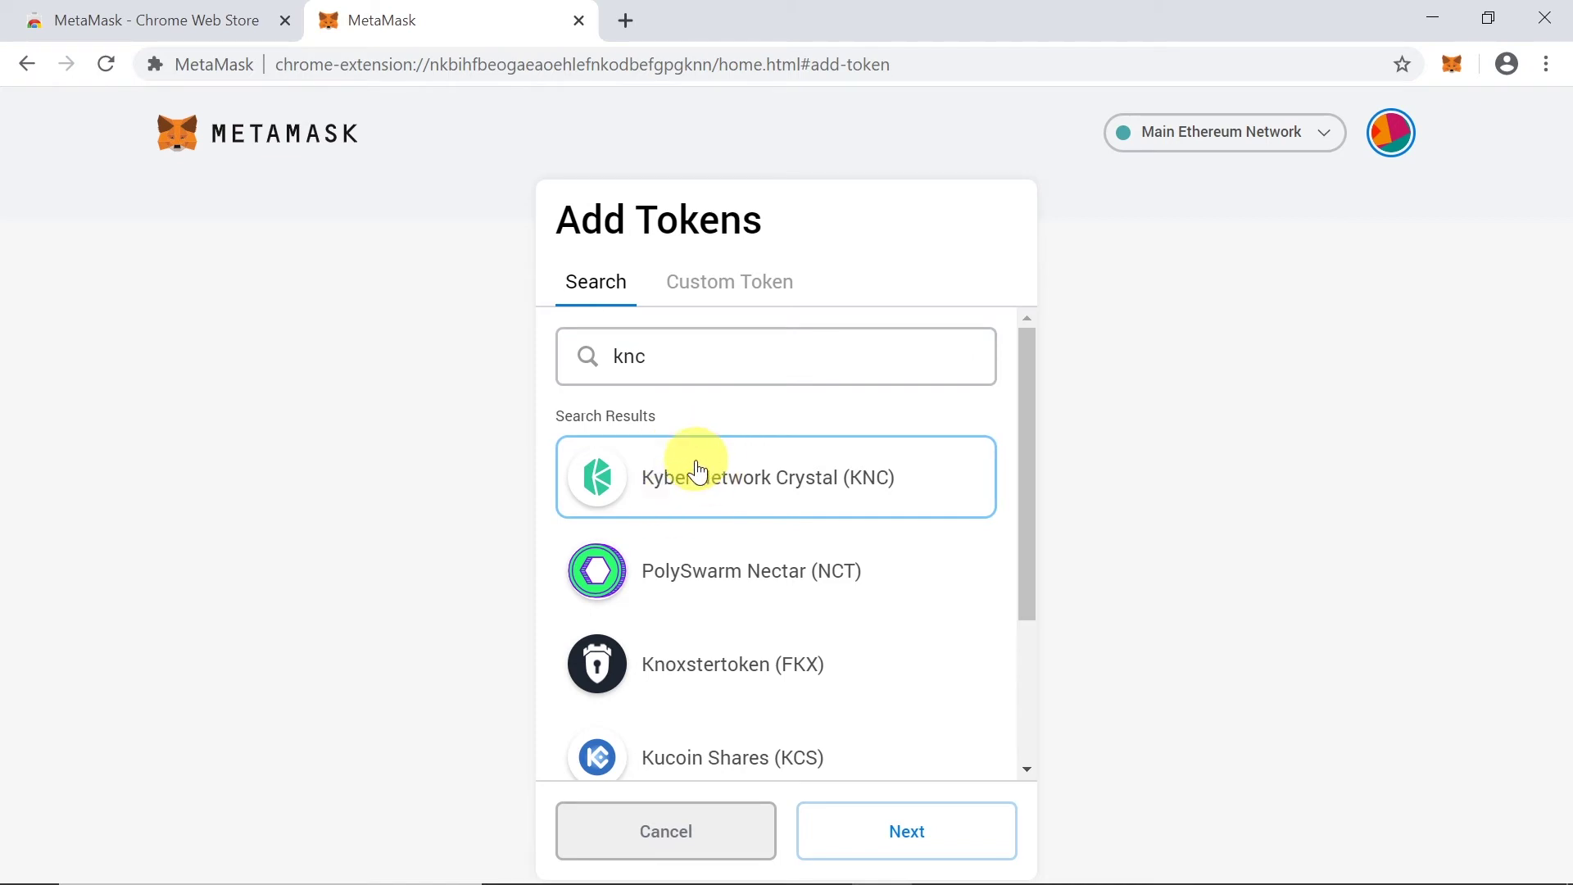
{"action": "left_click", "coordinate": [947, 843]}
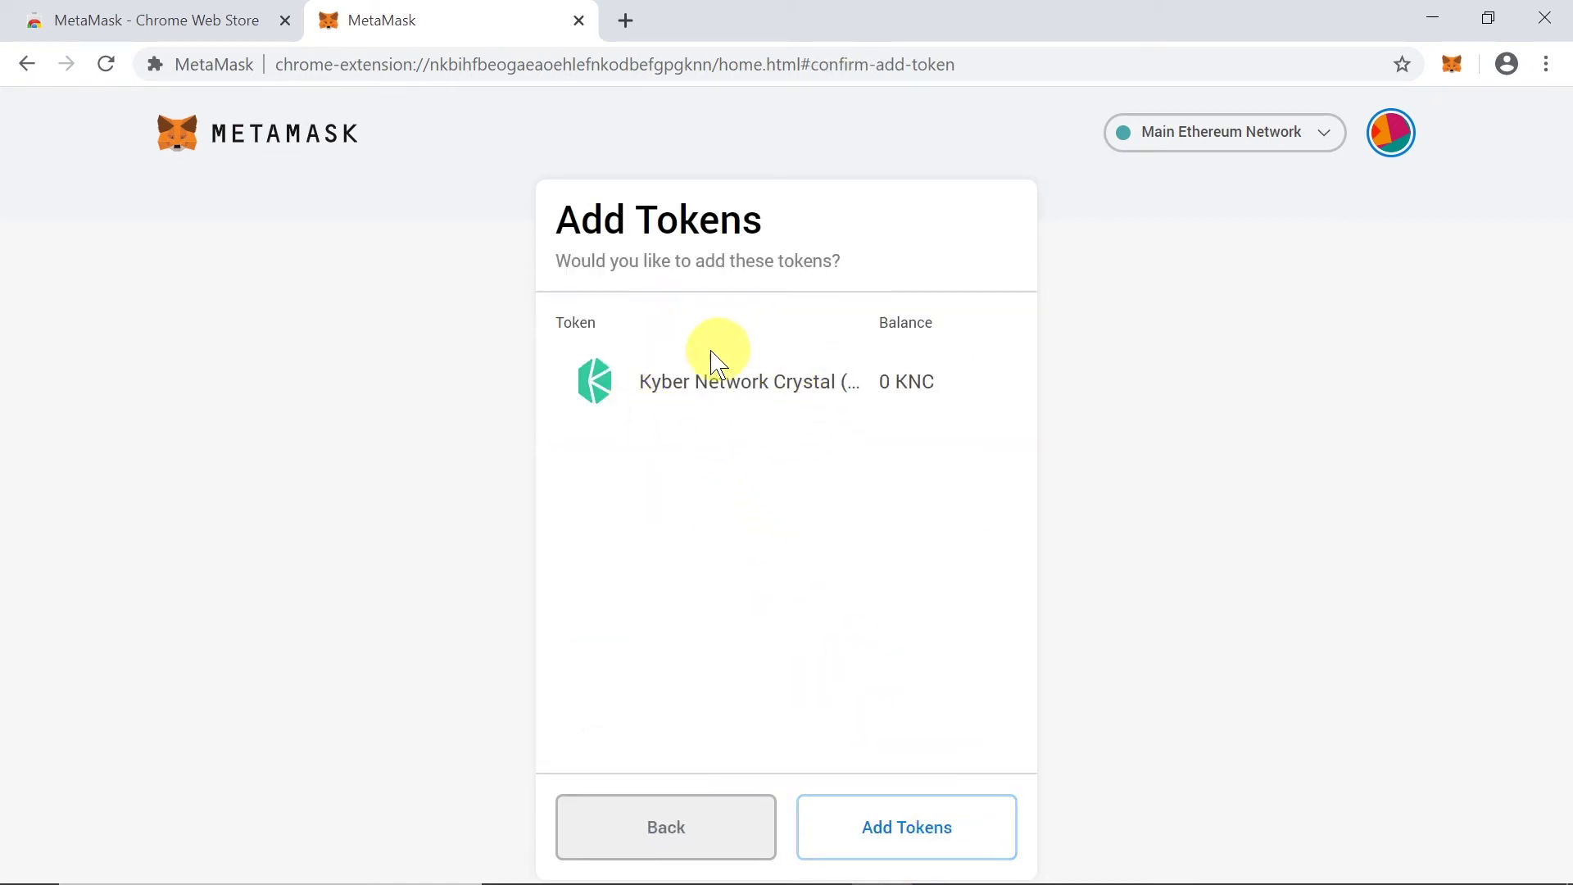
{"action": "left_click", "coordinate": [910, 829]}
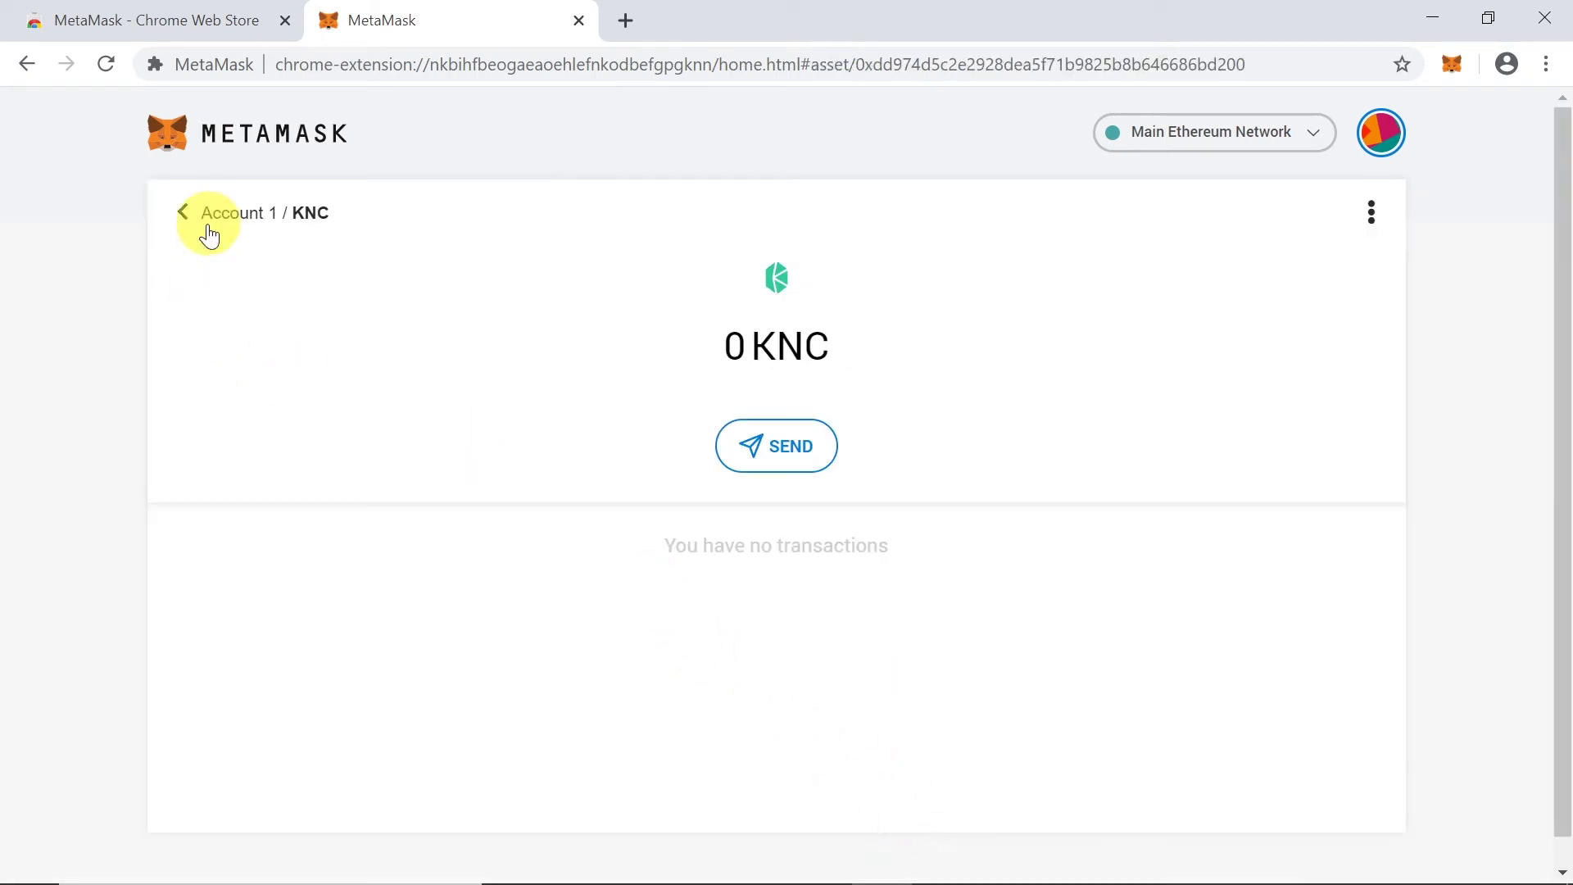
{"action": "left_click", "coordinate": [181, 214]}
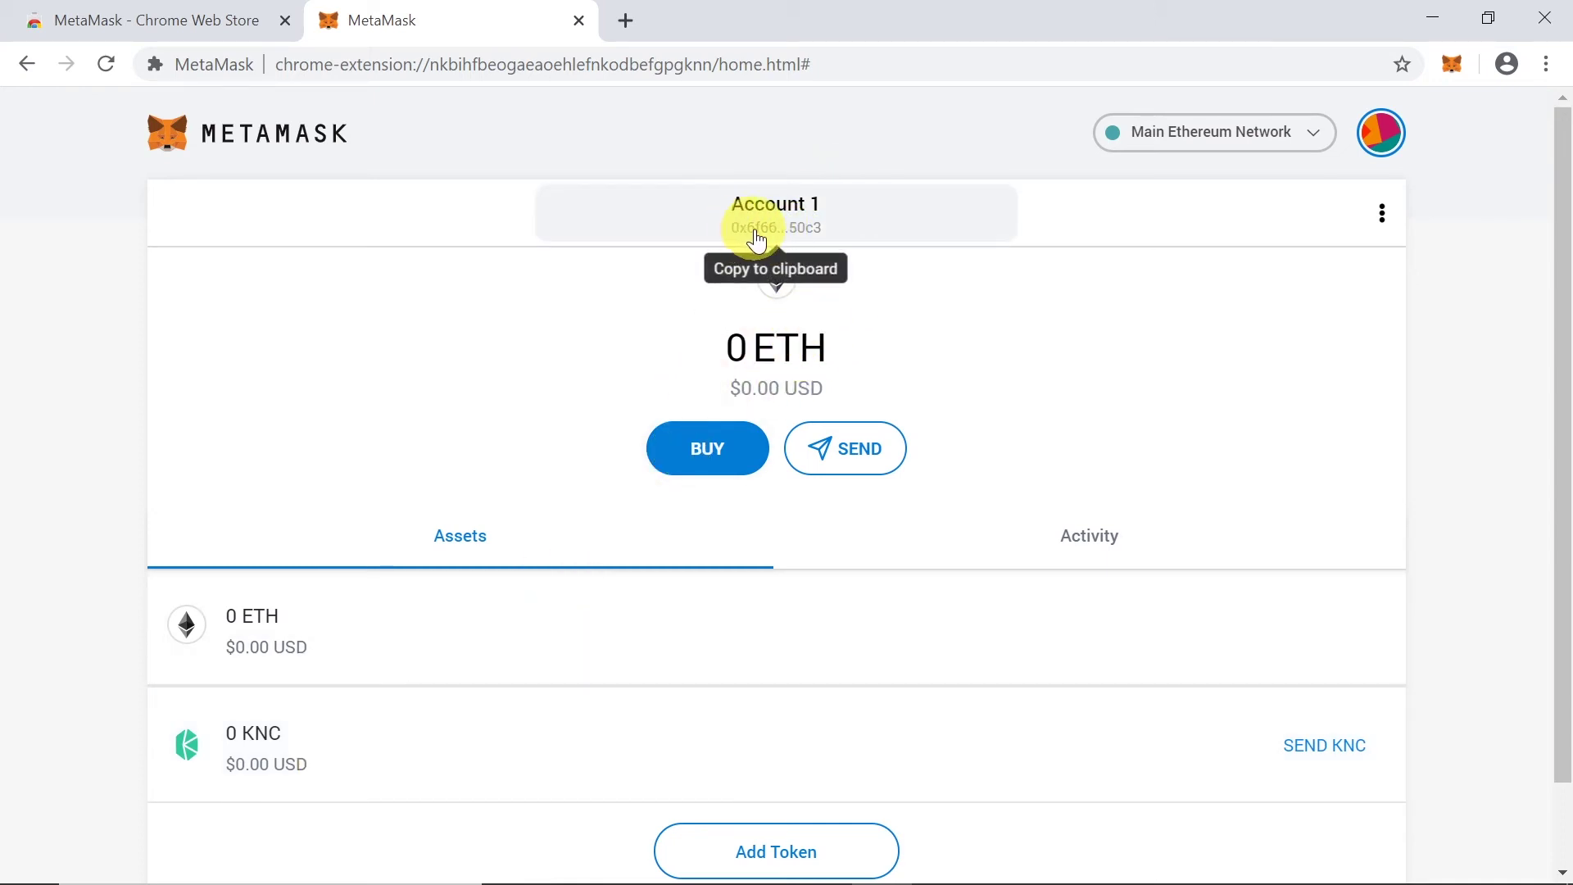
- Copy the account's public address, paste it into a new browser tab to examine it in full, and return to the wallet
{"action": "left_click", "coordinate": [803, 229]}
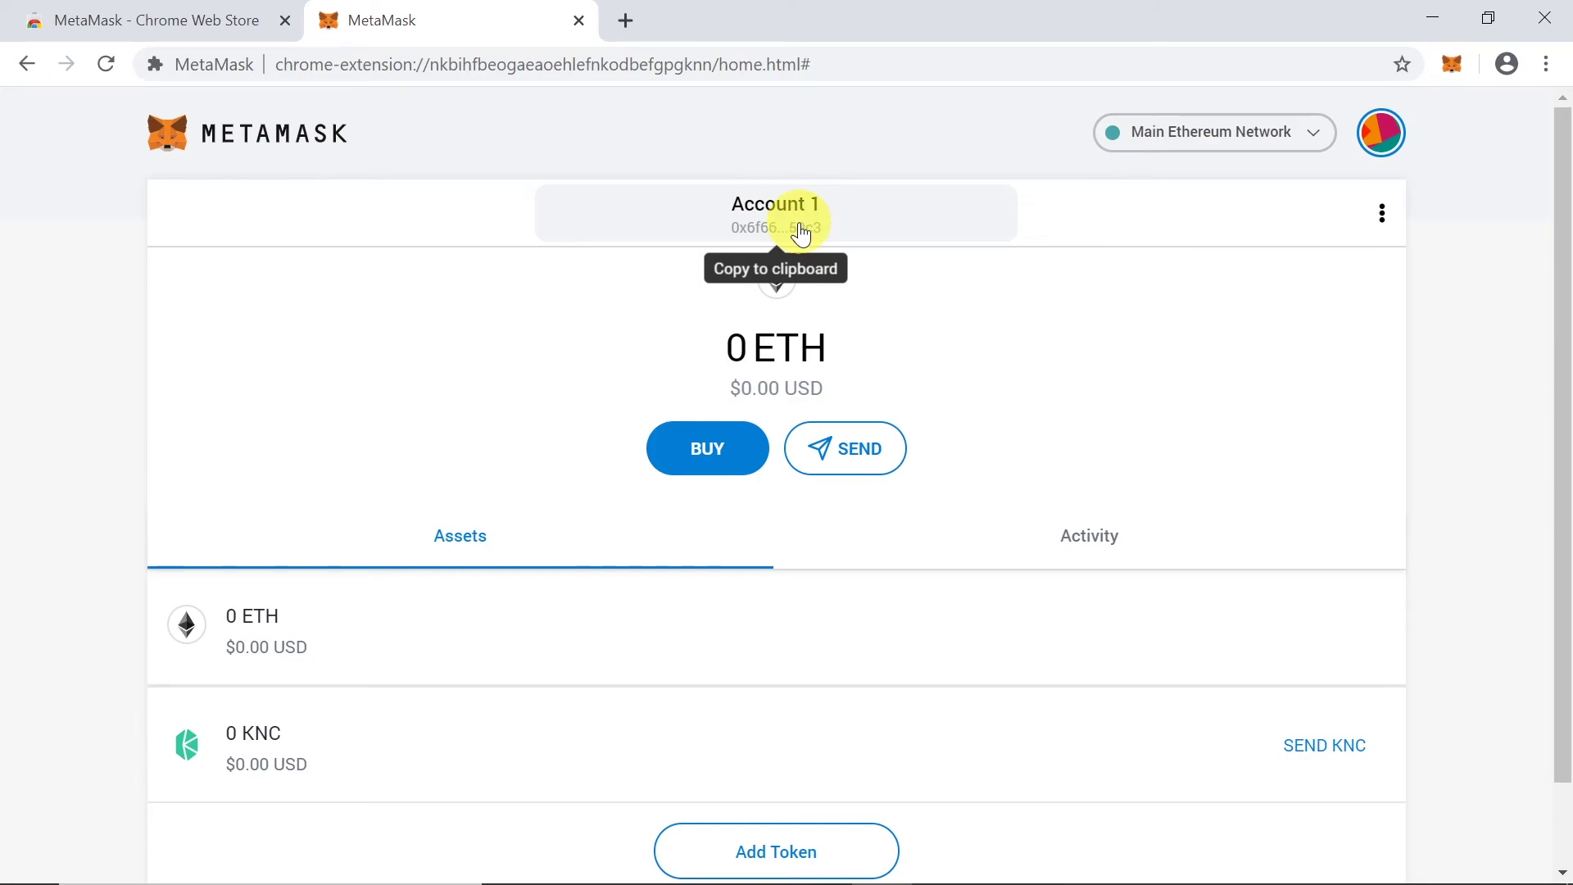
{"action": "left_click", "coordinate": [625, 21]}
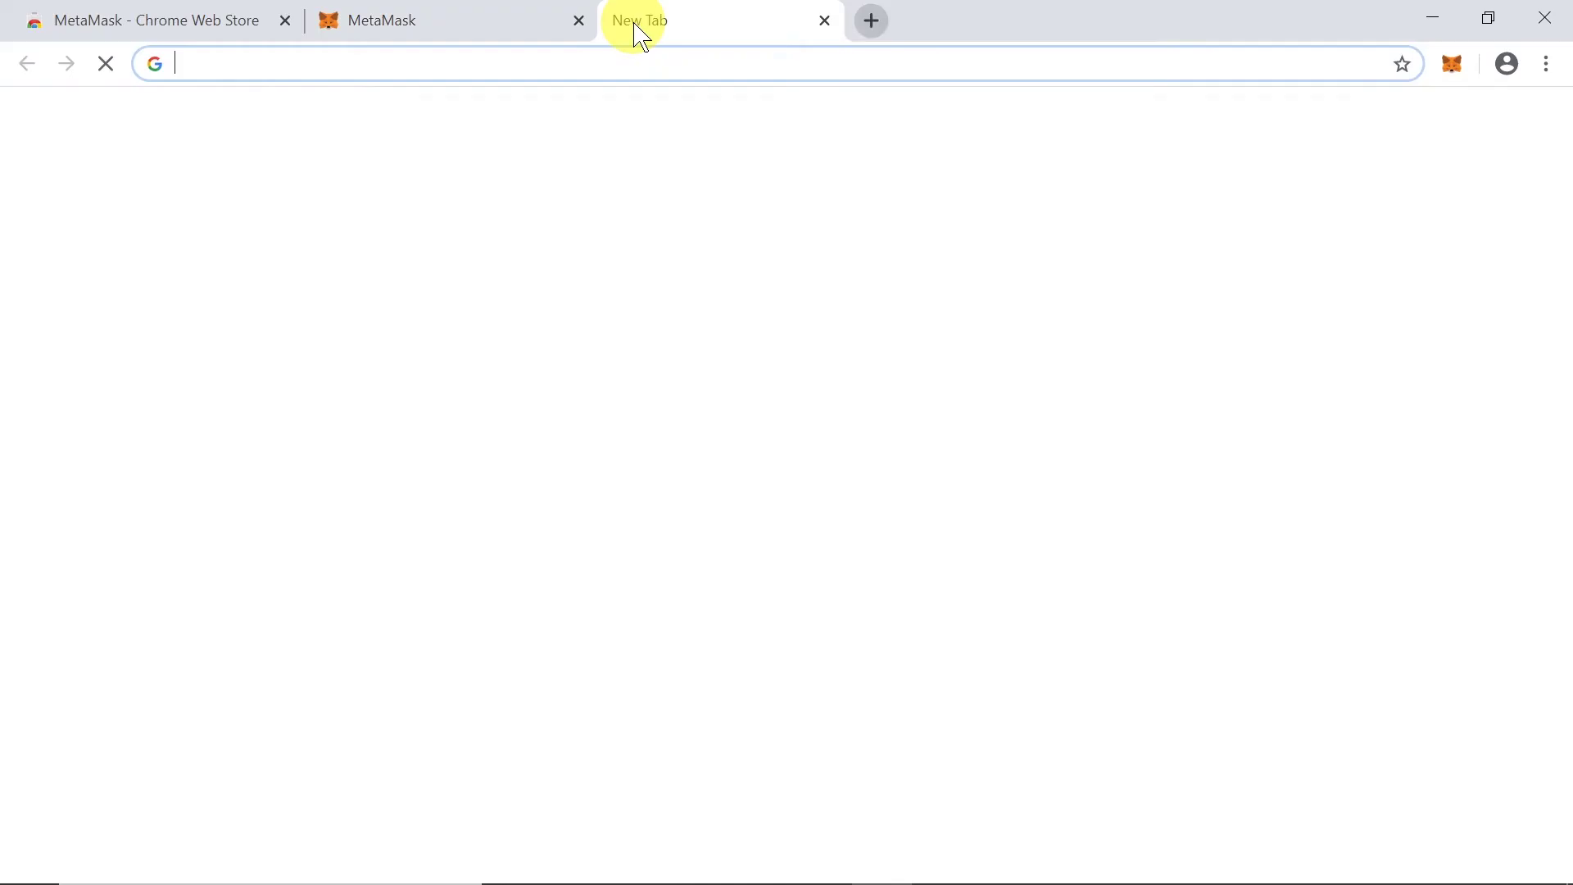
{"action": "key", "text": "ctrl+v"}
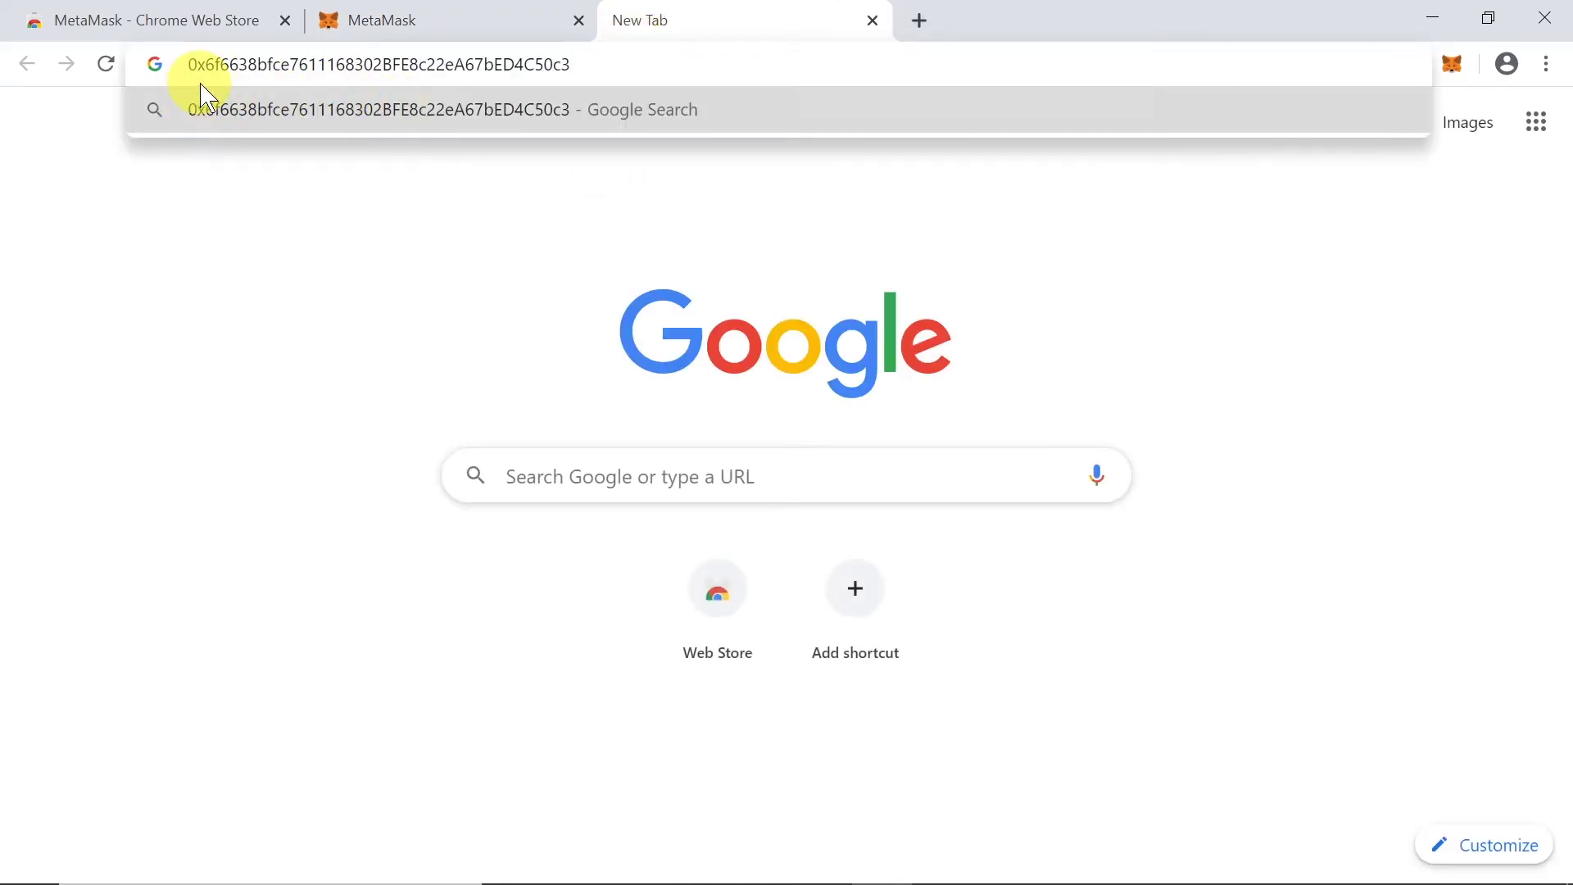
{"action": "left_click_drag", "start_coordinate": [186, 64], "coordinate": [583, 62]}
{"action": "left_click", "coordinate": [583, 63]}
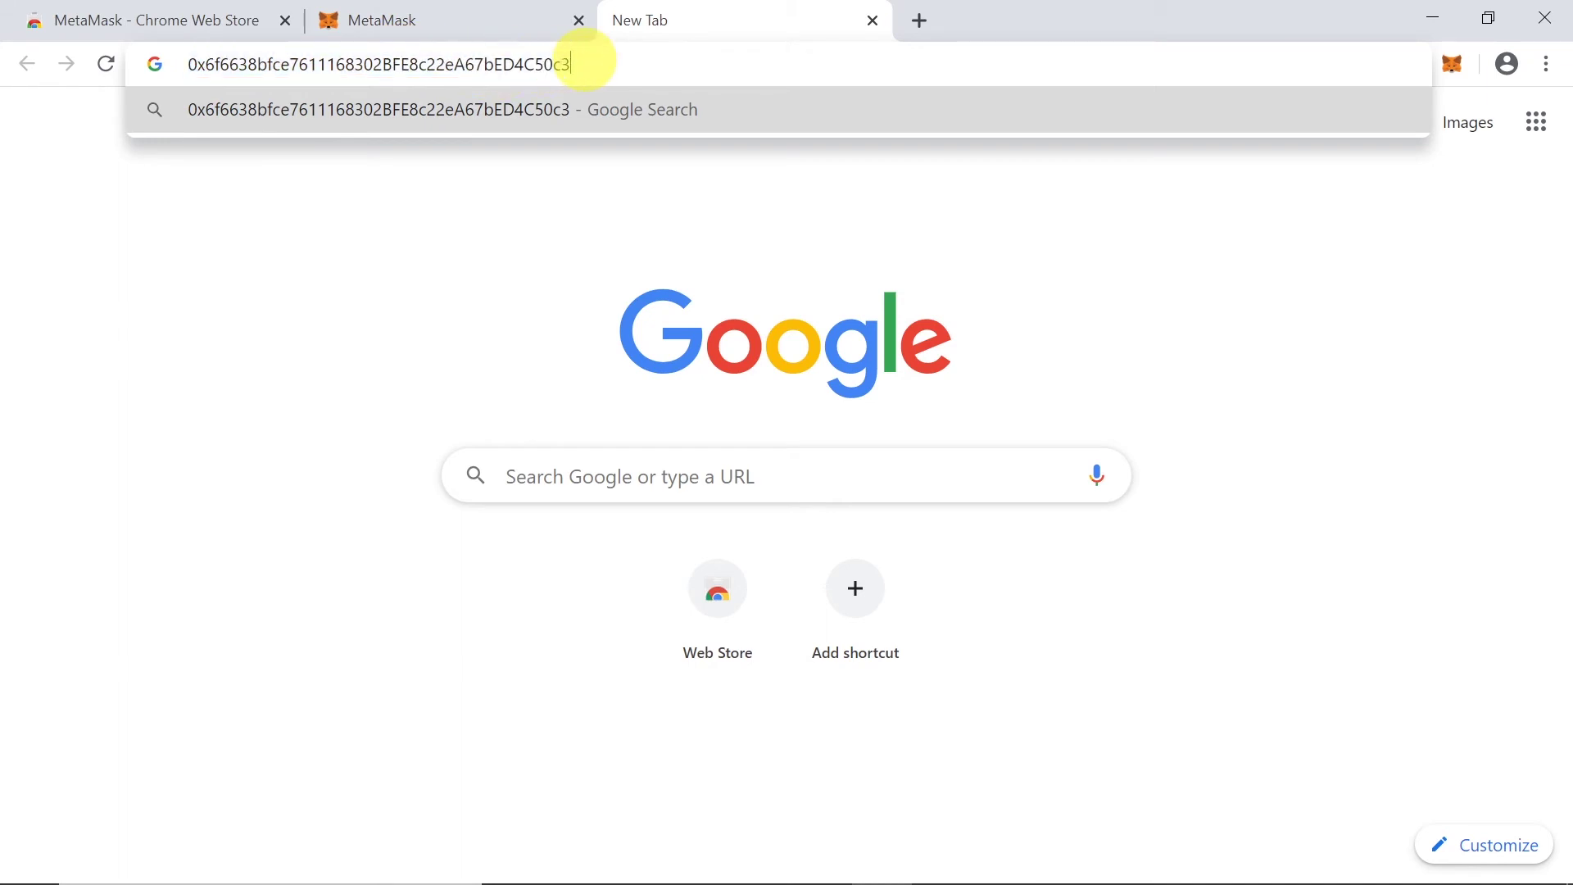
{"action": "double_click", "coordinate": [580, 62]}
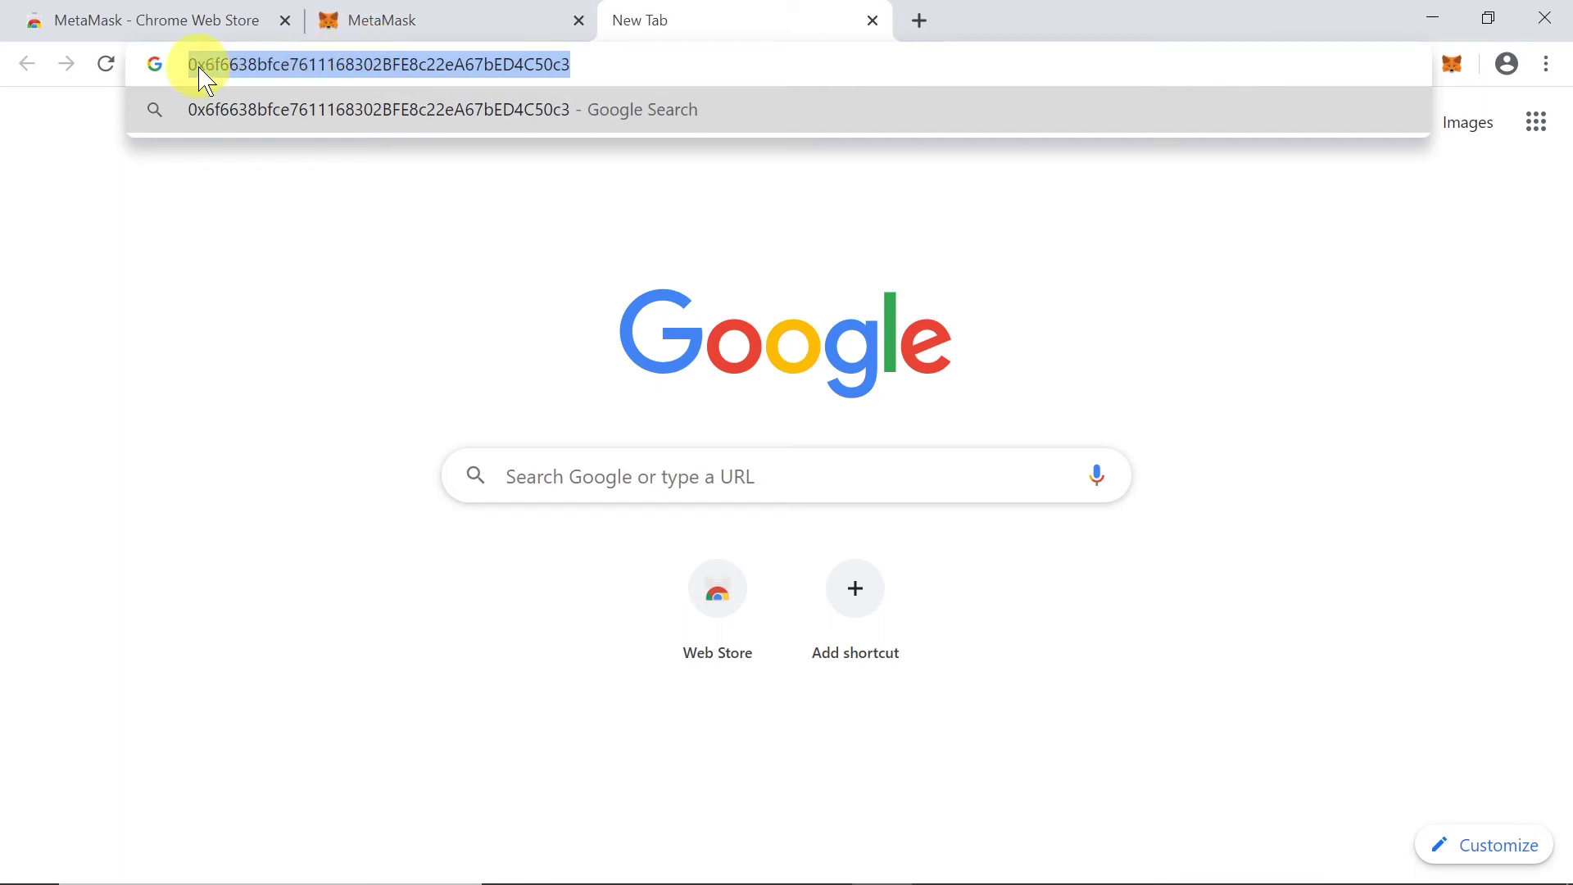
{"action": "left_click", "coordinate": [457, 22]}
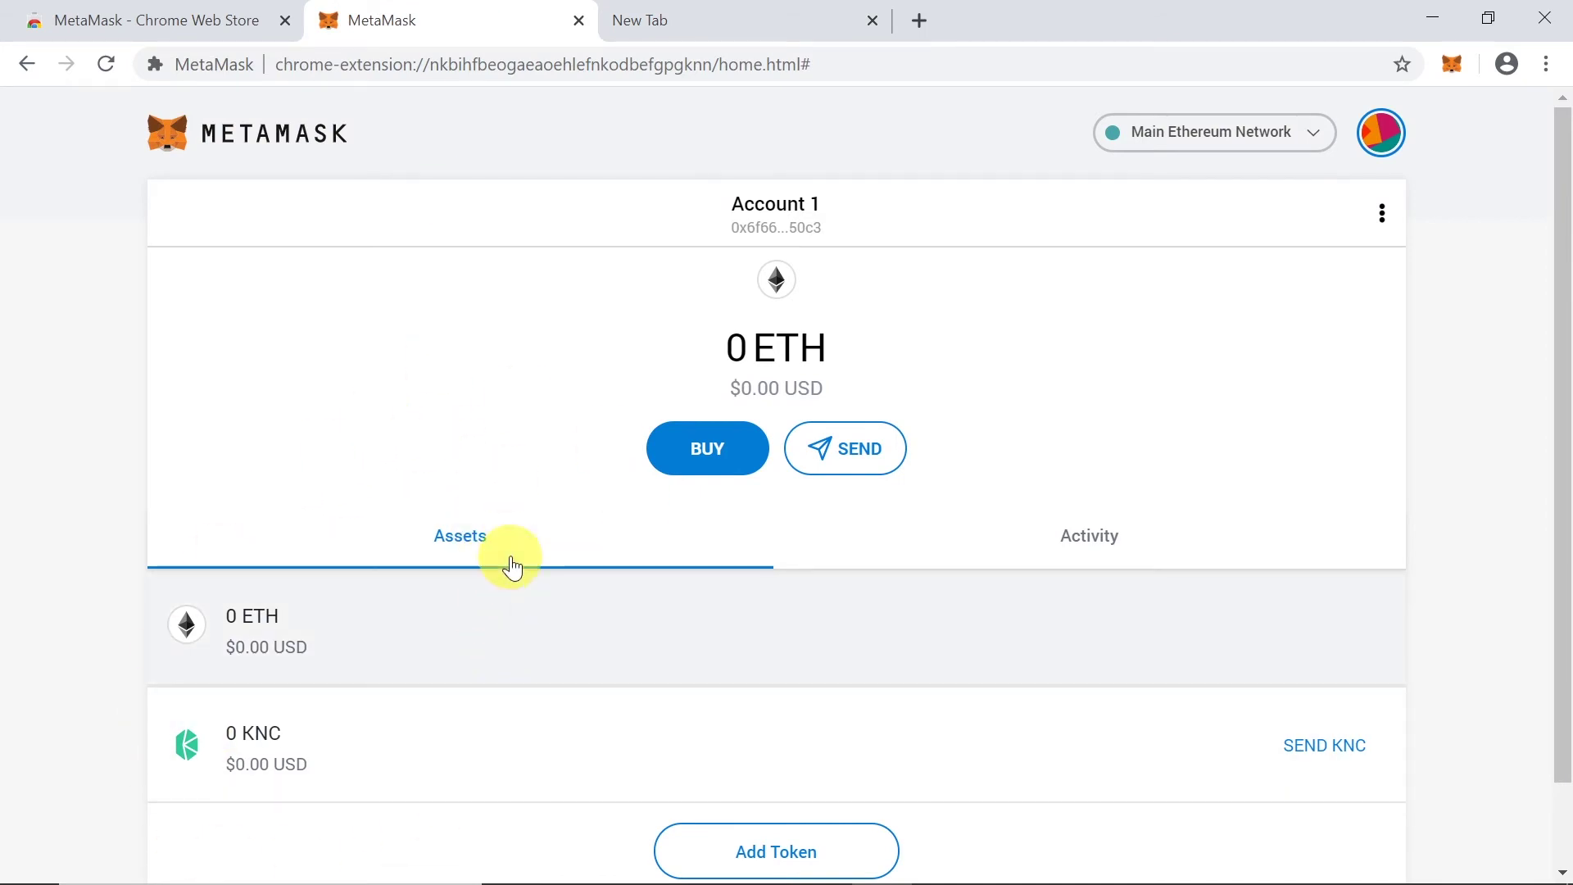
{"action": "left_click", "coordinate": [709, 26]}
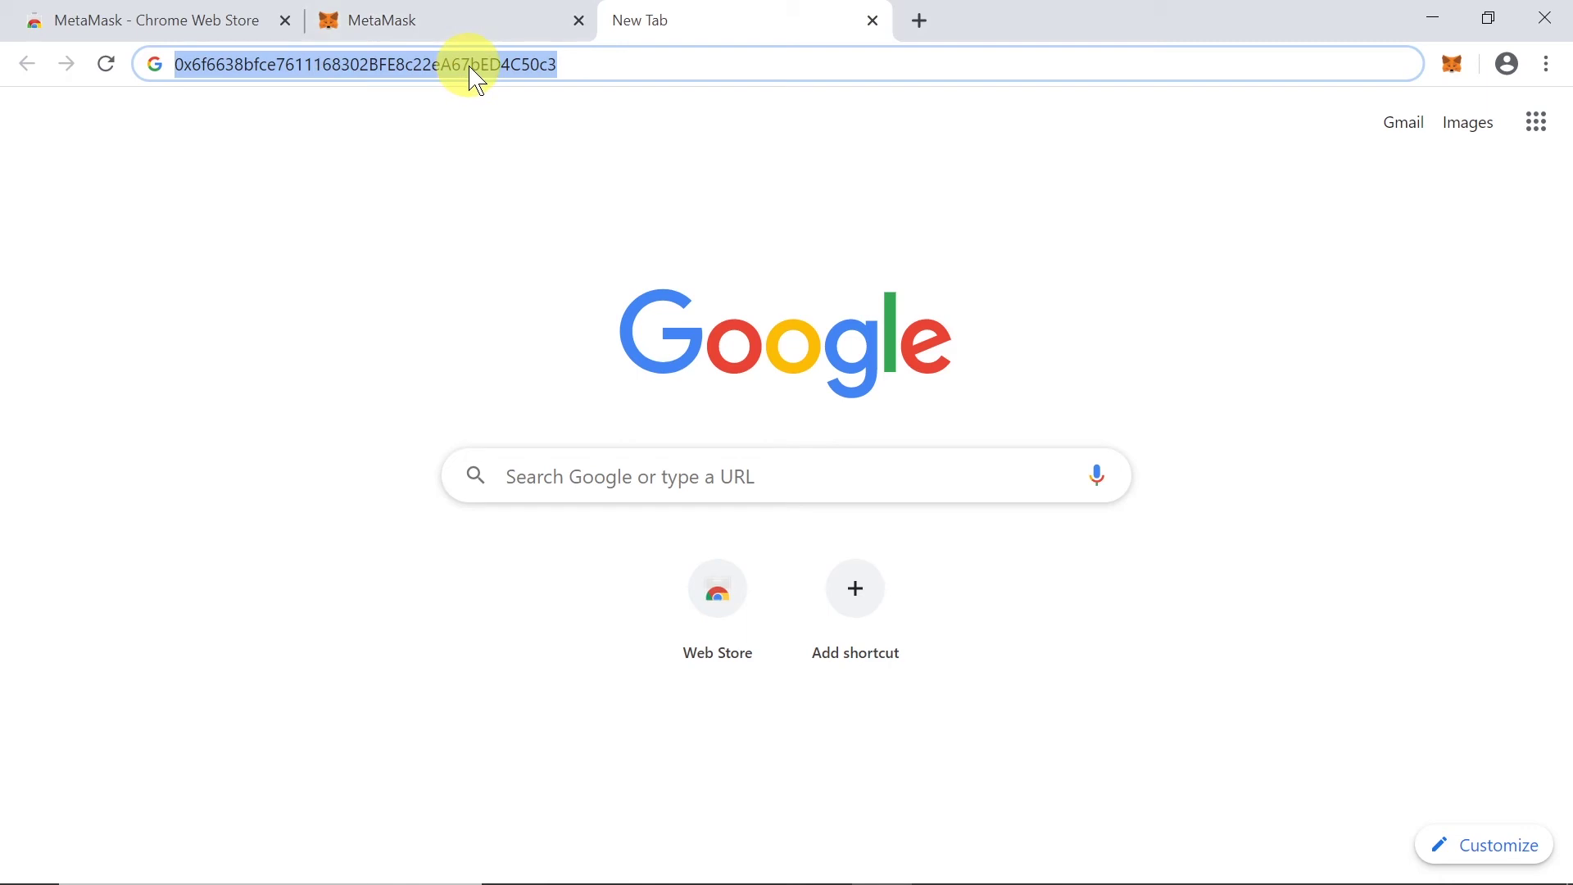
{"action": "left_click", "coordinate": [455, 25]}
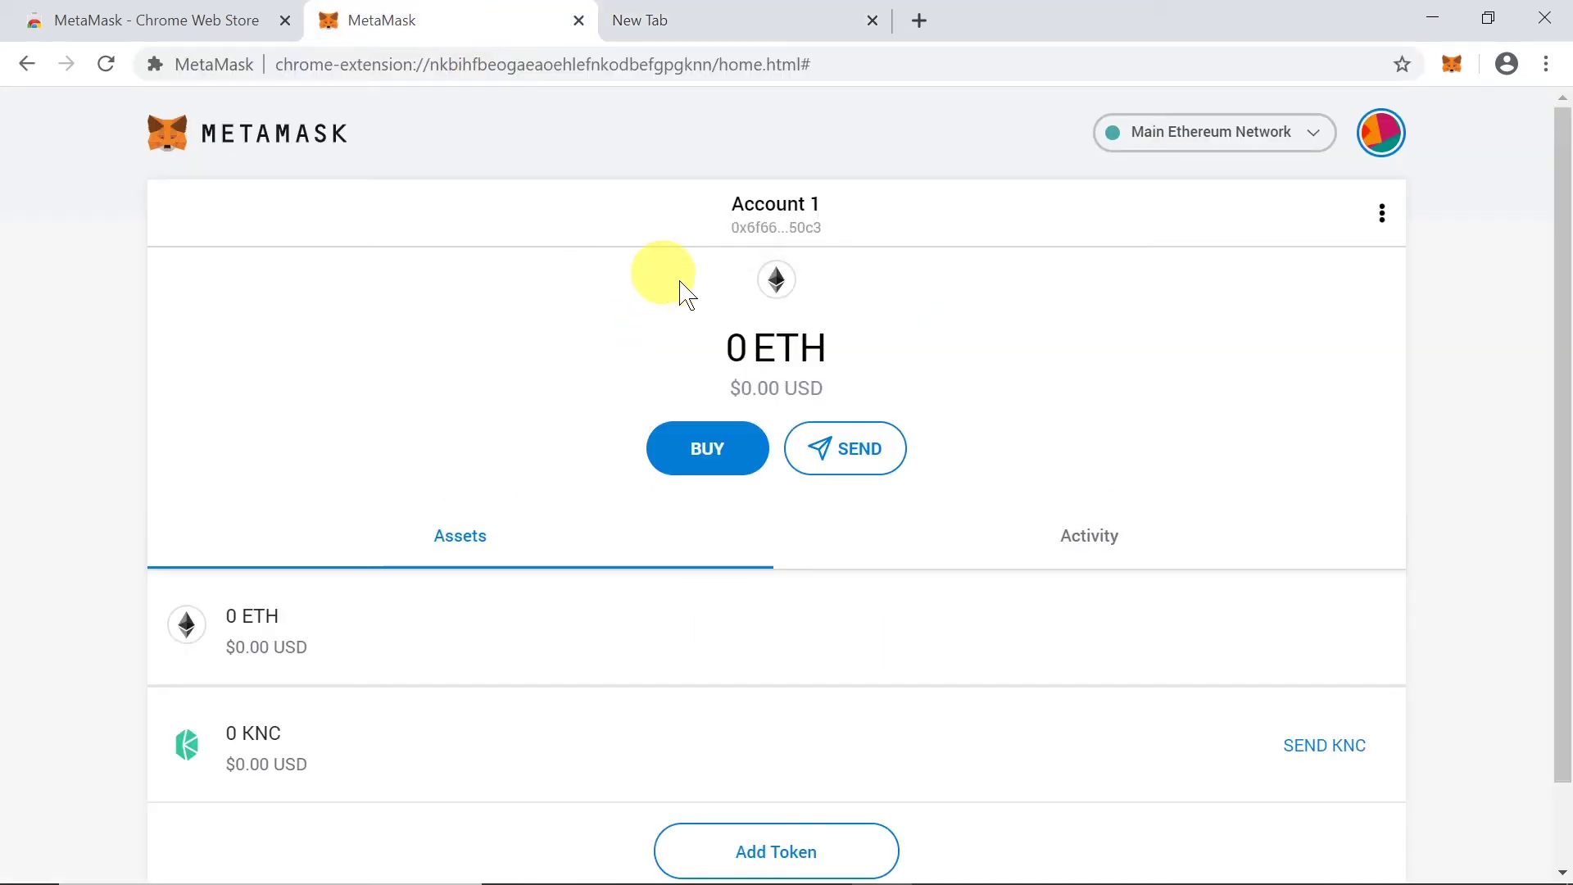
- Fill in a KNC transfer with the account's own copied address as recipient and an amount of 55 KNC
{"action": "left_click", "coordinate": [815, 229]}
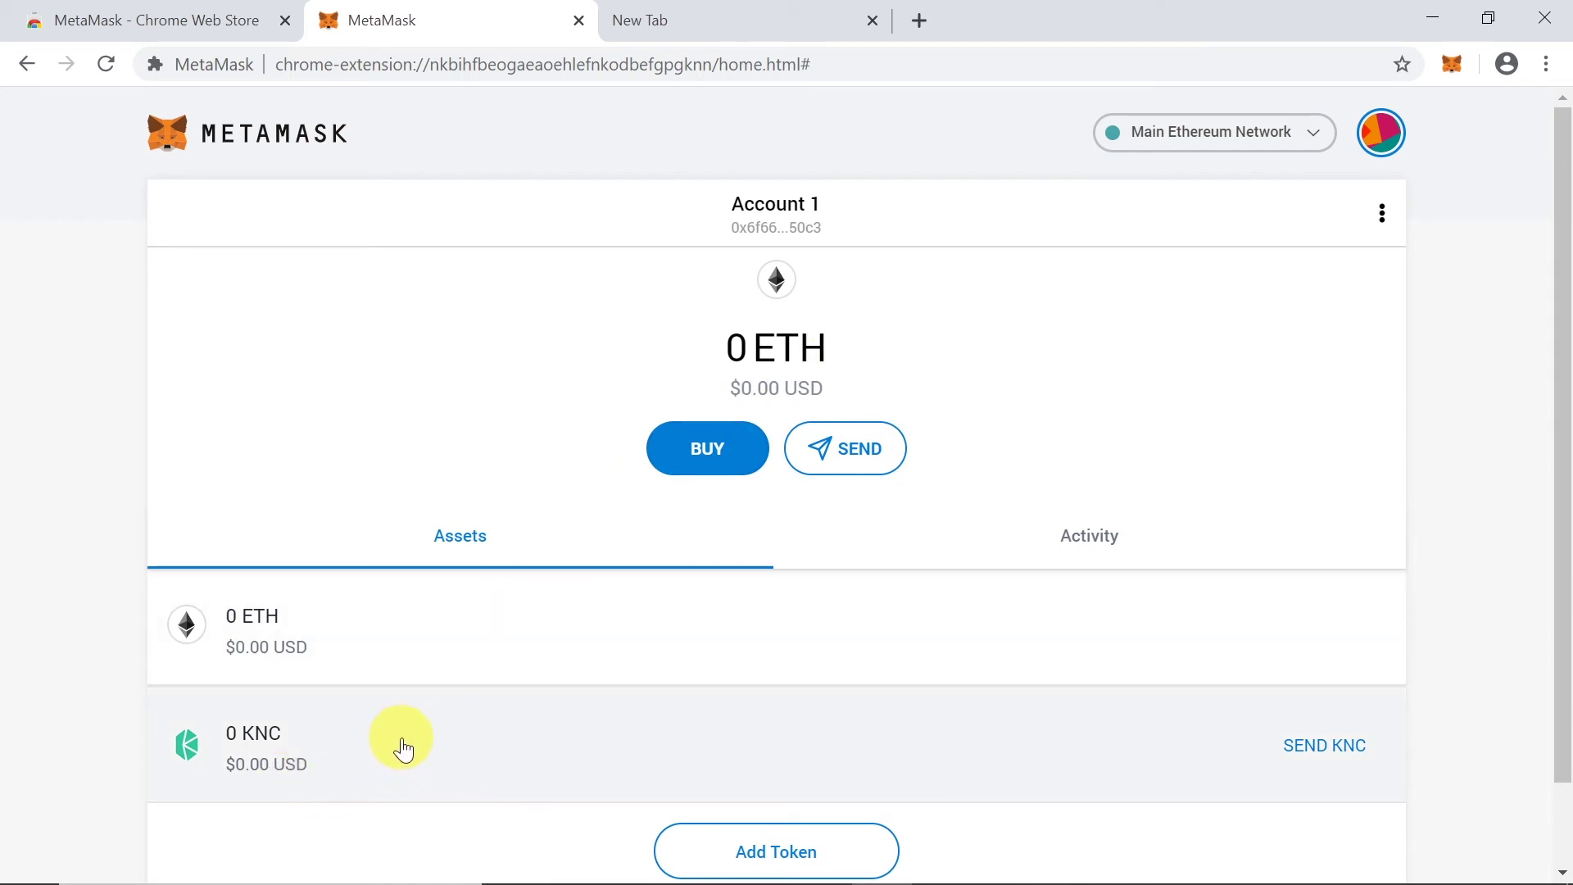
{"action": "left_click", "coordinate": [404, 749]}
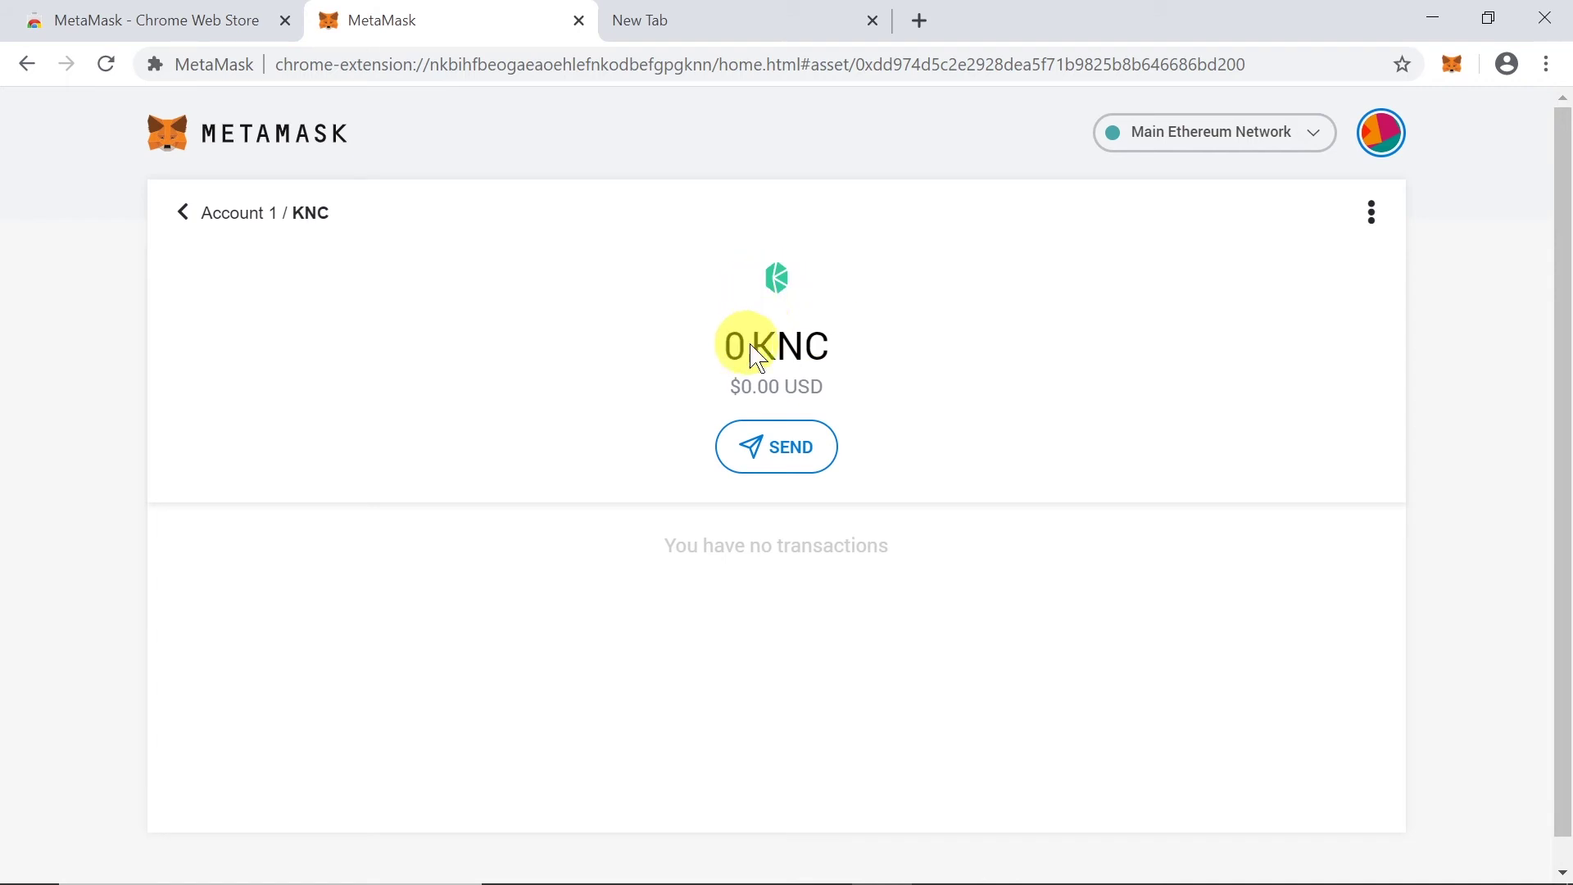
{"action": "left_click", "coordinate": [796, 468]}
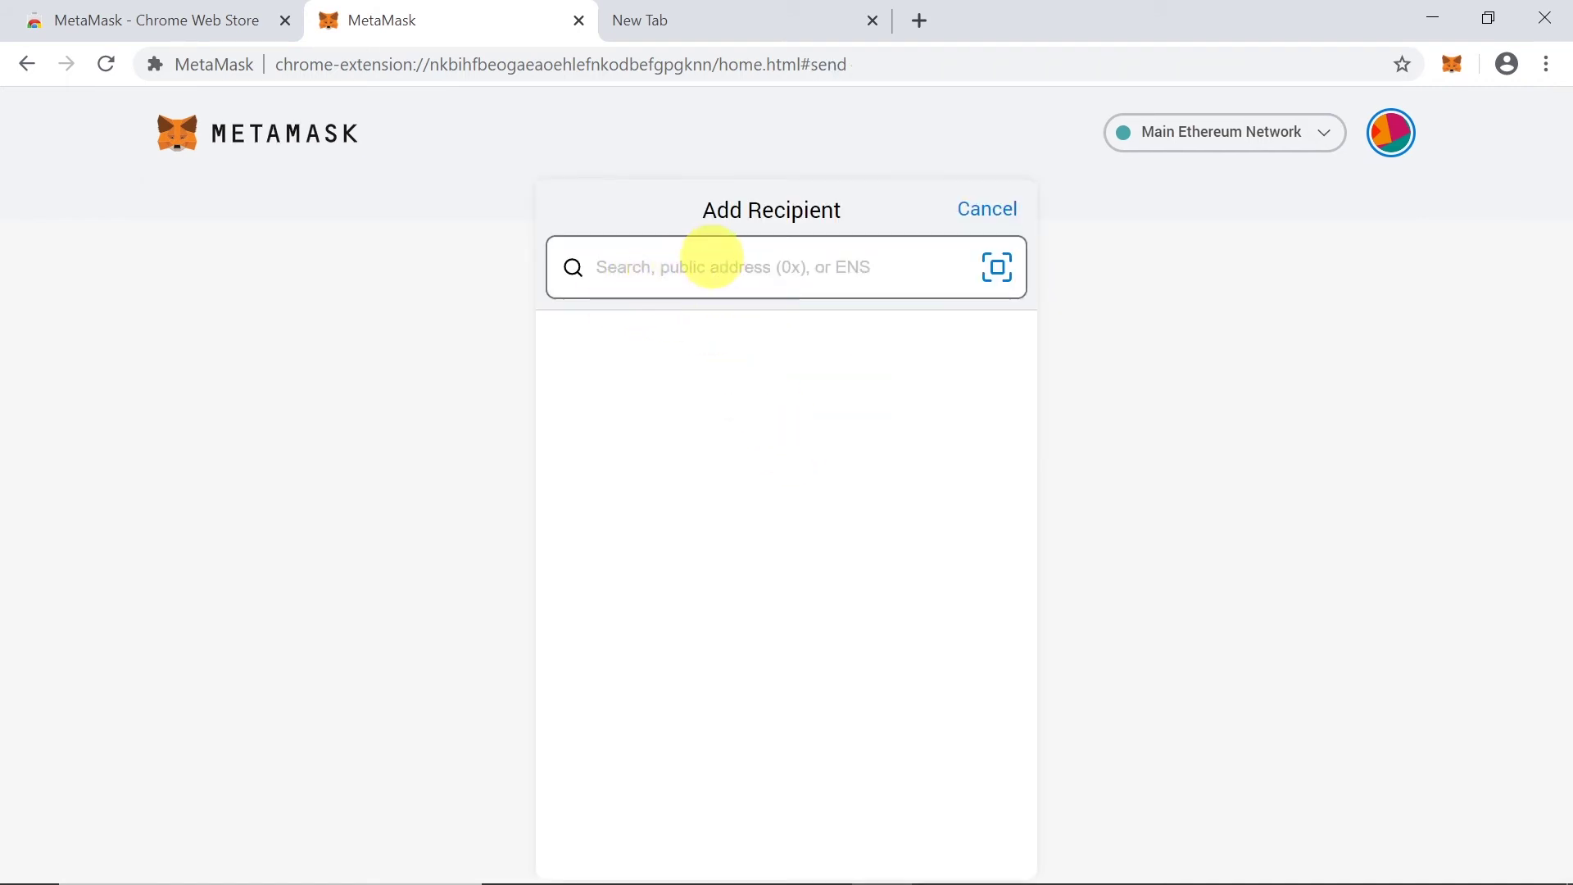
{"action": "key", "text": "ctrl+v"}
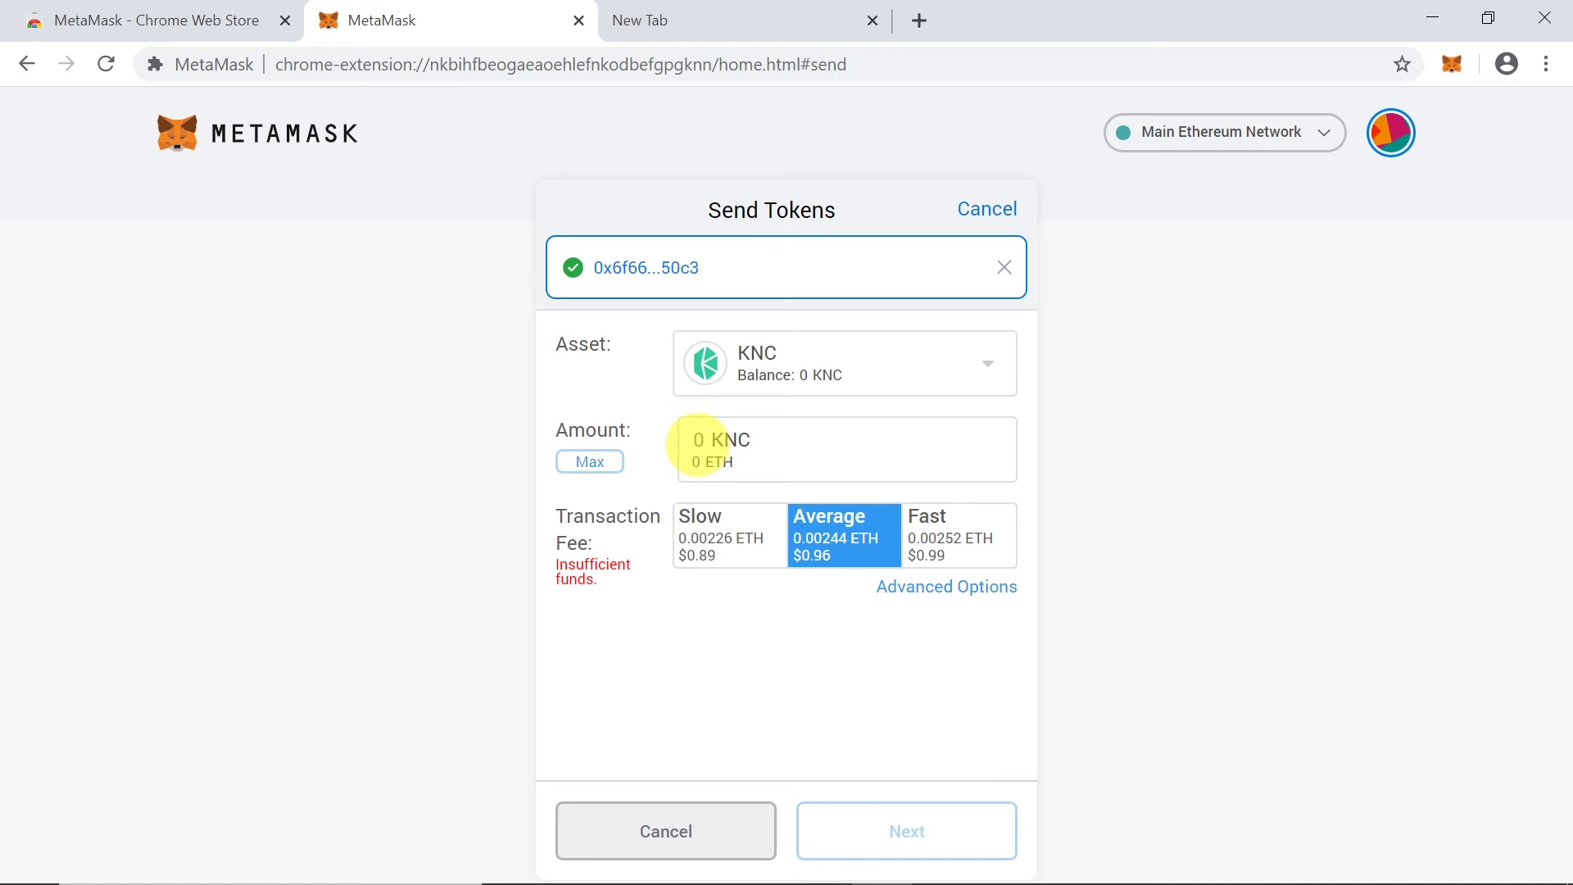
{"action": "type", "text": "55"}
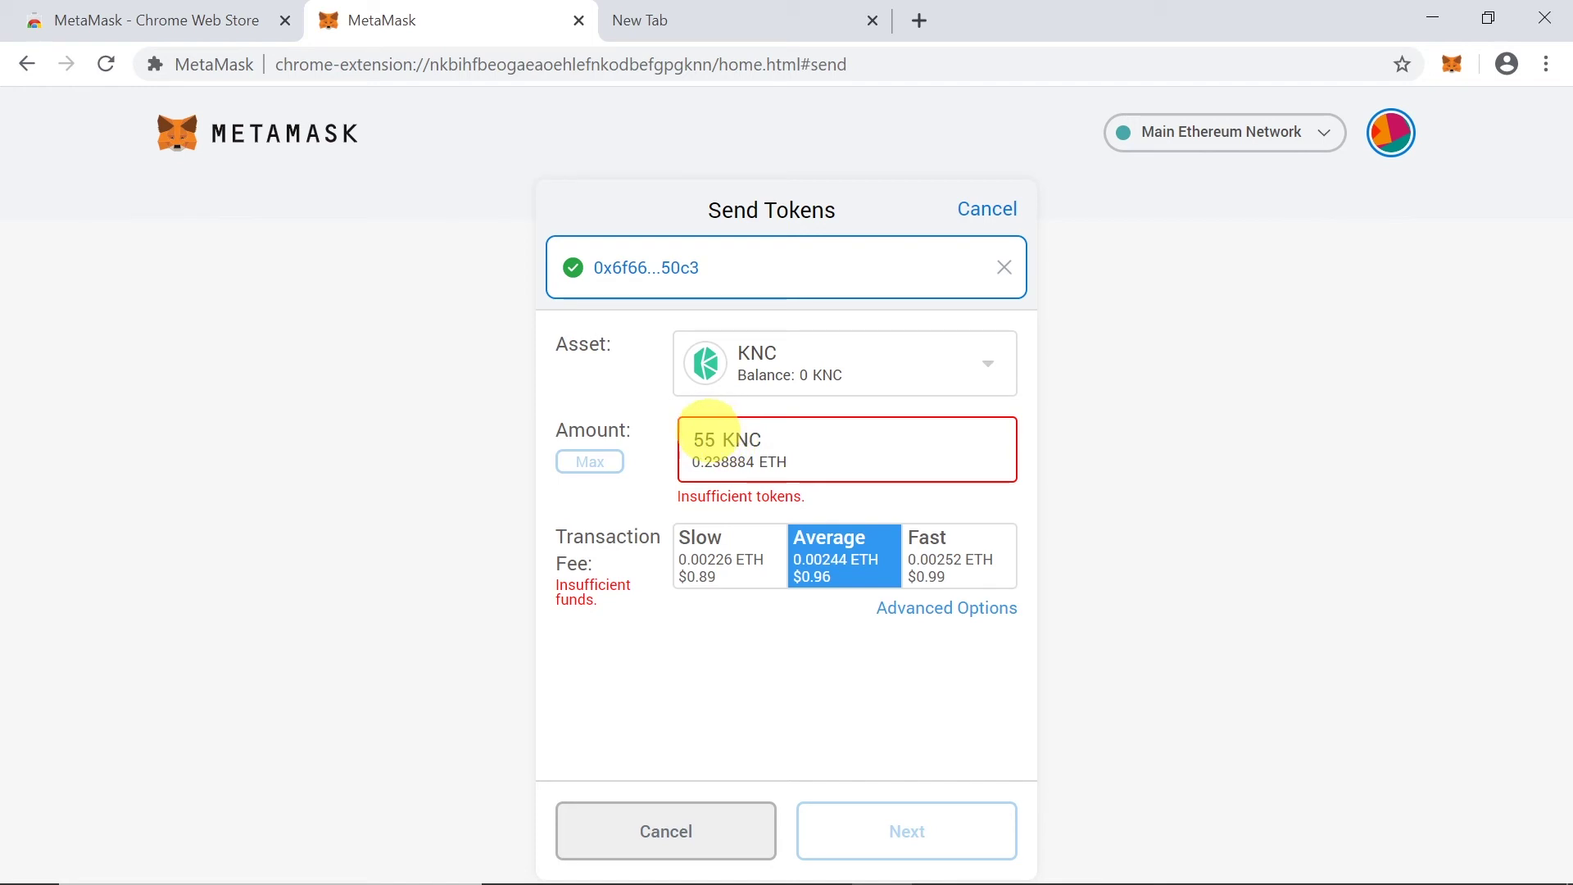
- Compare the Slow, Average and Fast transaction fees for the transfer, then leave the send form for the account overview
{"action": "left_click", "coordinate": [709, 548]}
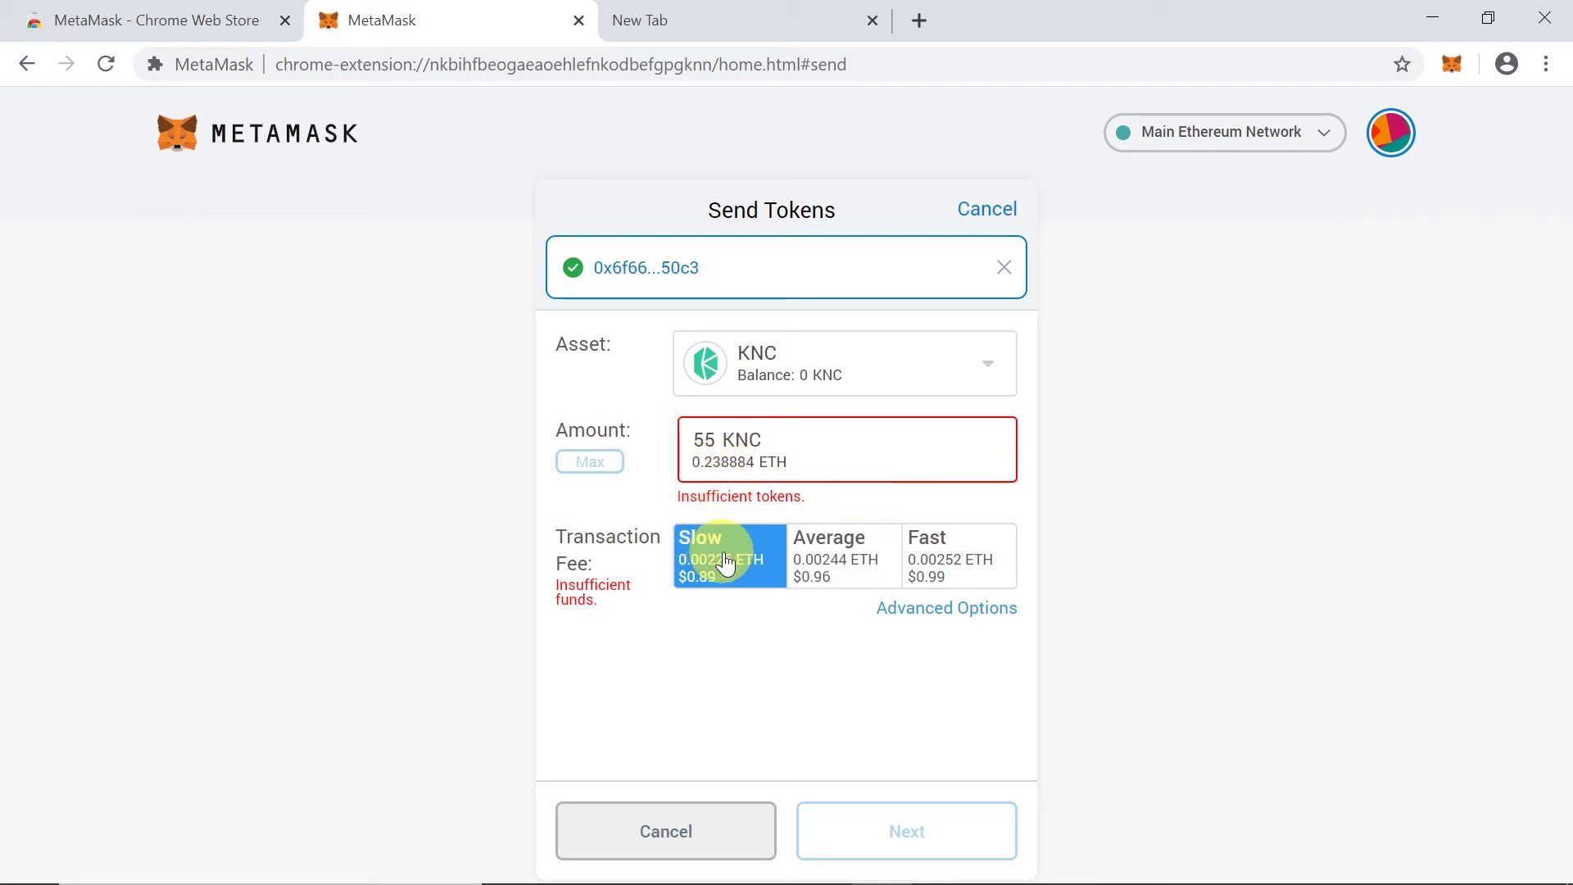
{"action": "left_click", "coordinate": [831, 553]}
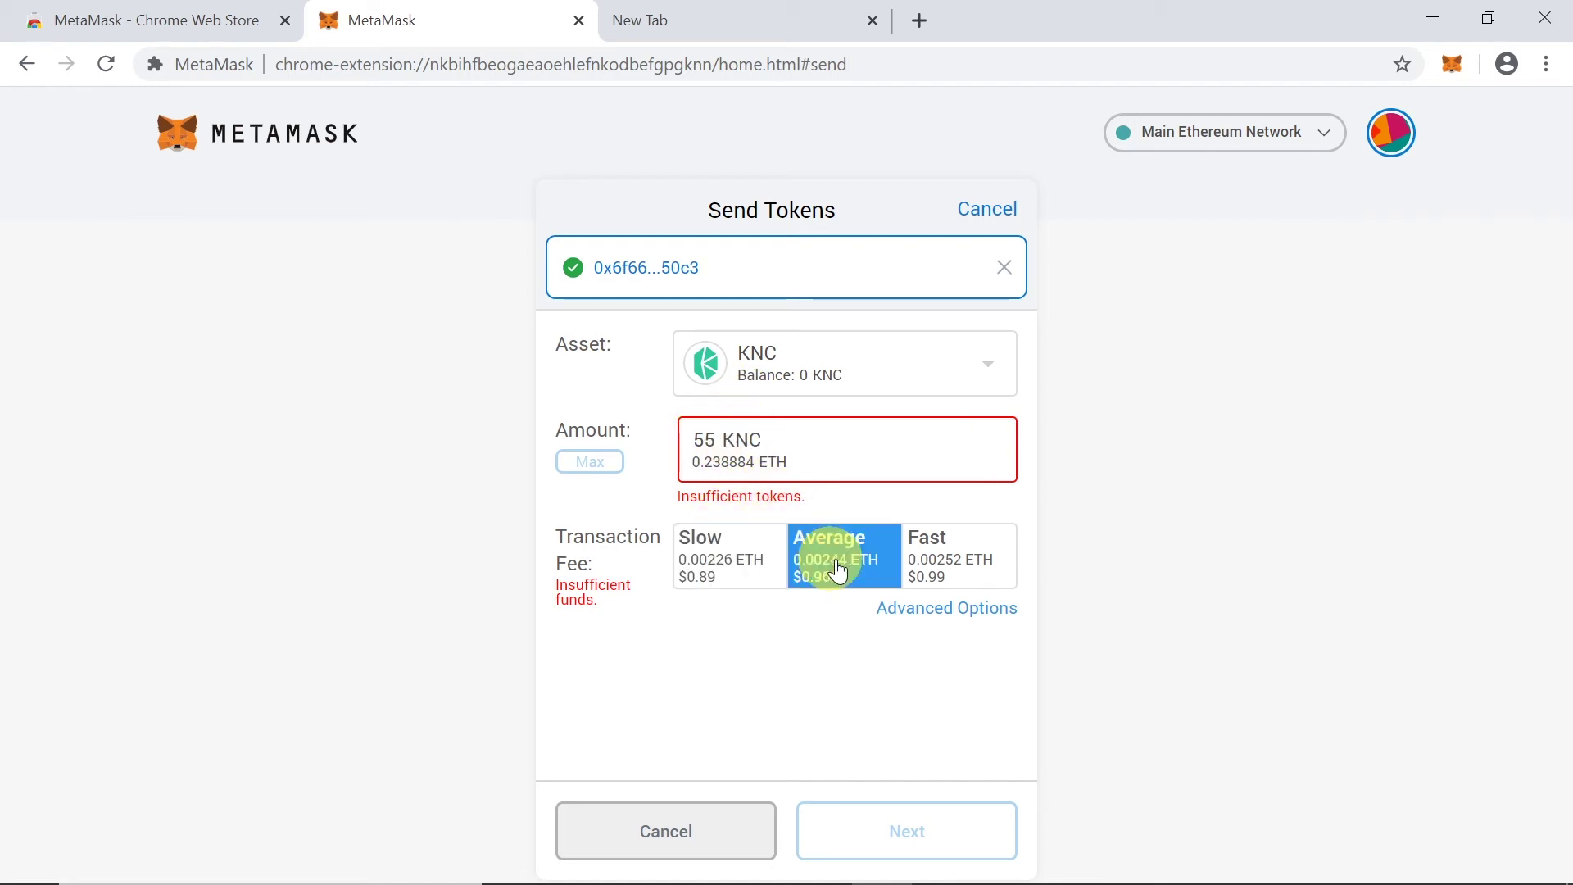
{"action": "left_click", "coordinate": [960, 554]}
{"action": "left_click", "coordinate": [843, 555]}
{"action": "left_click", "coordinate": [720, 559]}
{"action": "left_click", "coordinate": [819, 569]}
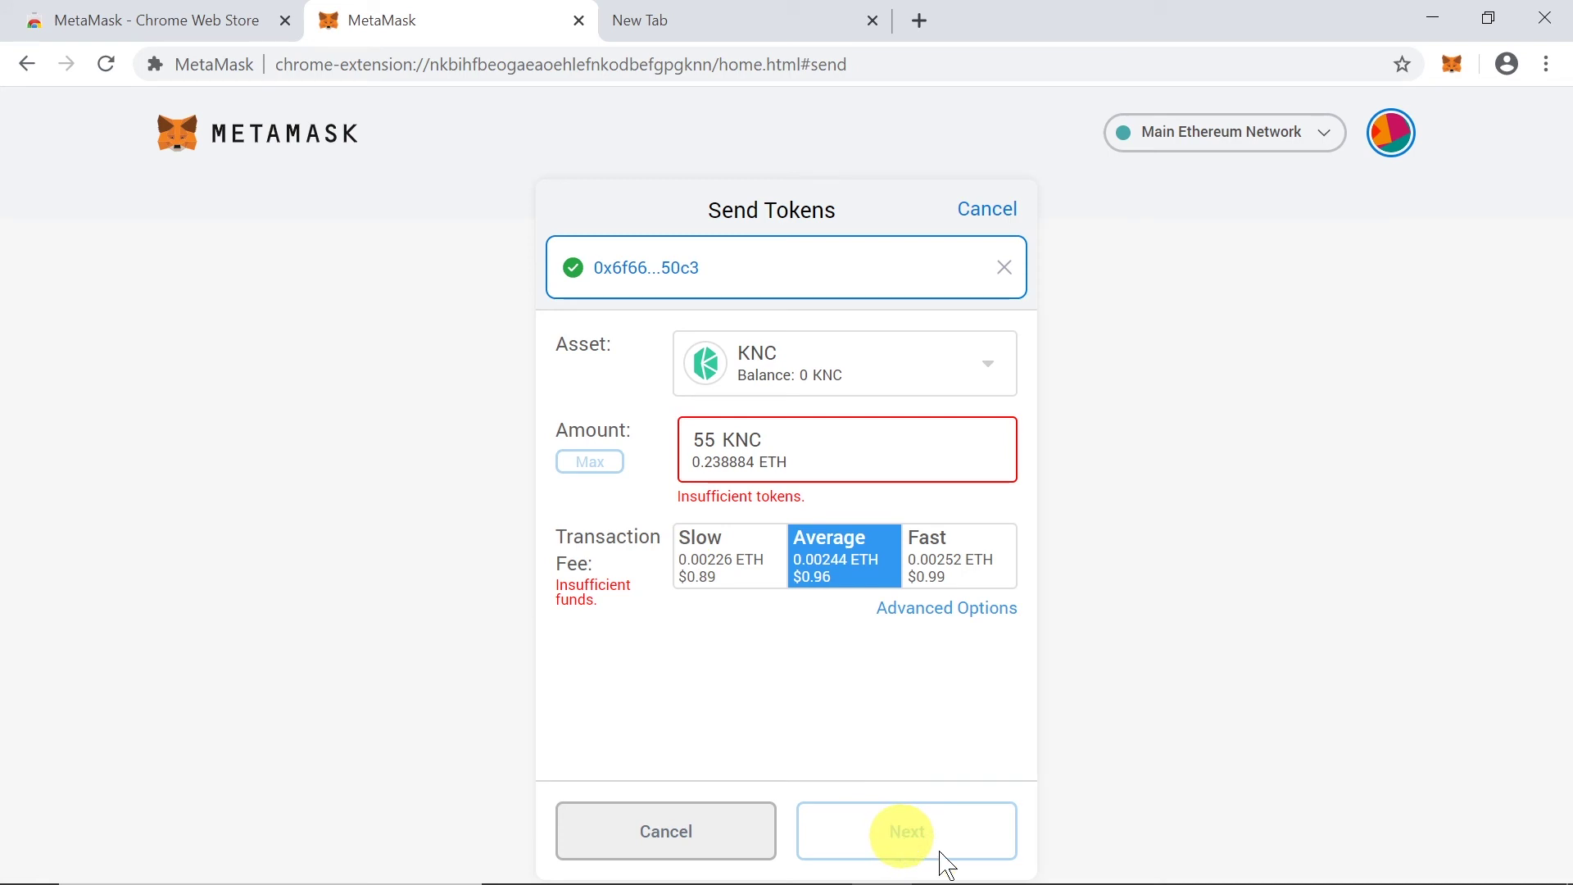
{"action": "triple_click", "coordinate": [1221, 492]}
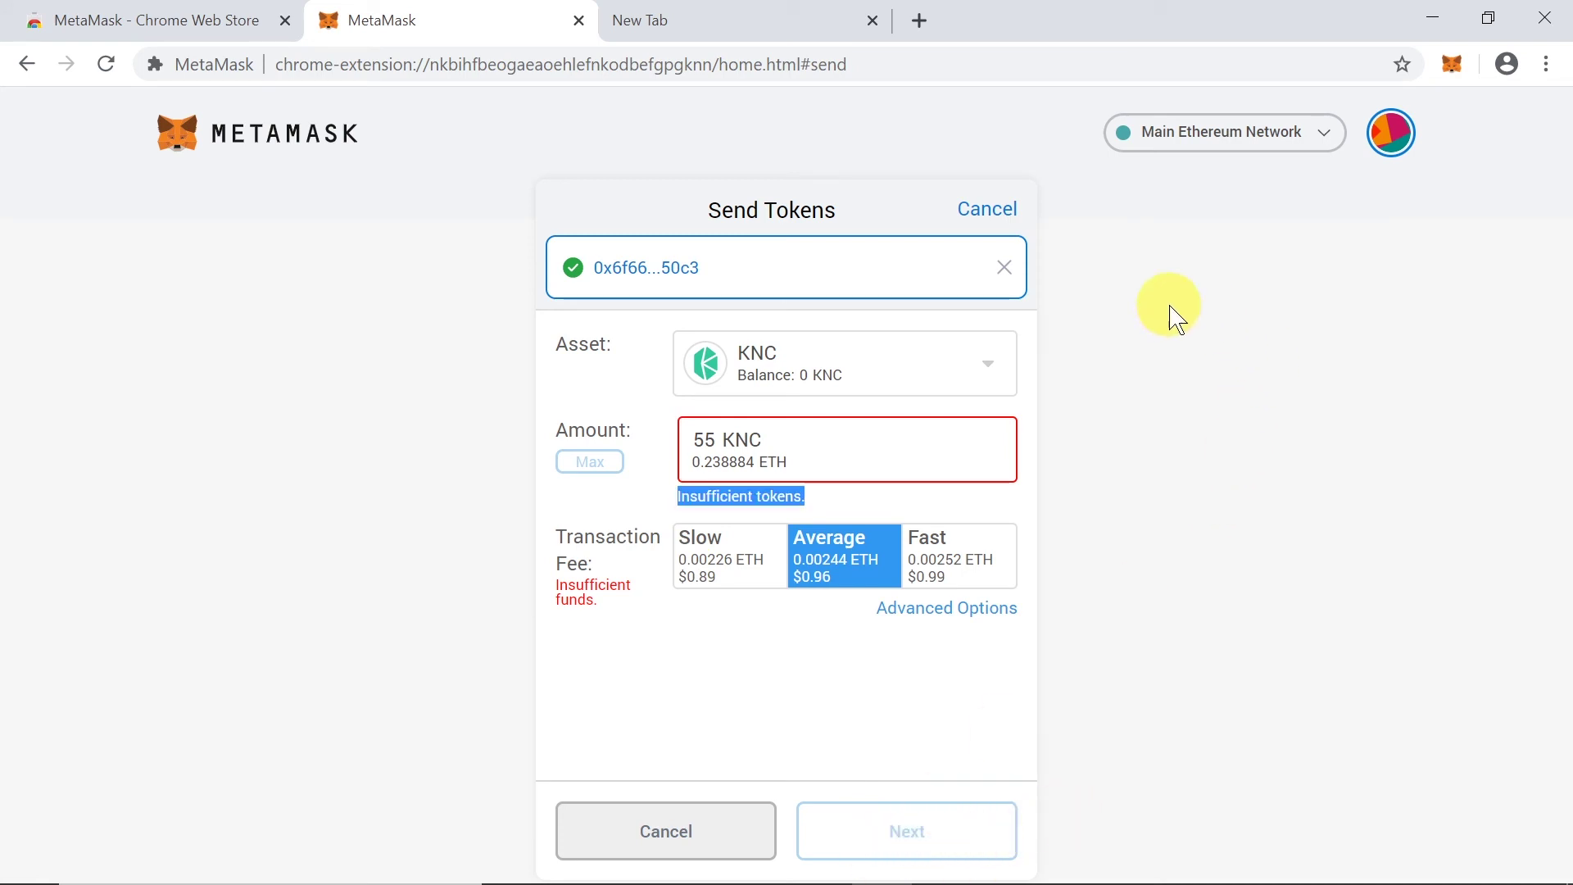
{"action": "left_click", "coordinate": [320, 159]}
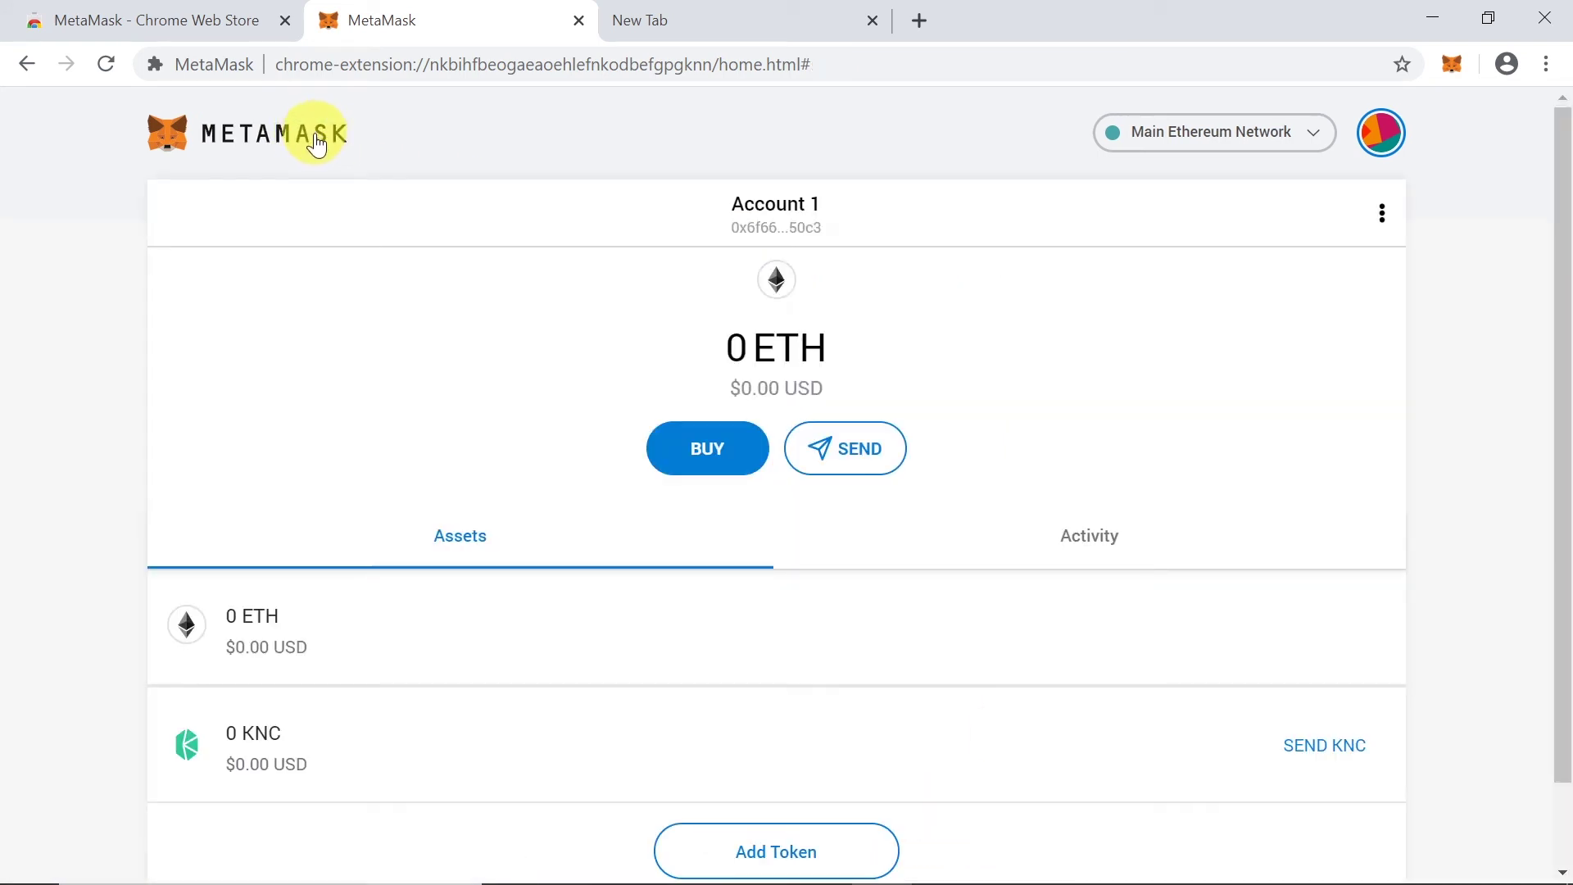
- Open the account details and examine the QR code and the account's full public address
{"action": "left_click", "coordinate": [1386, 220]}
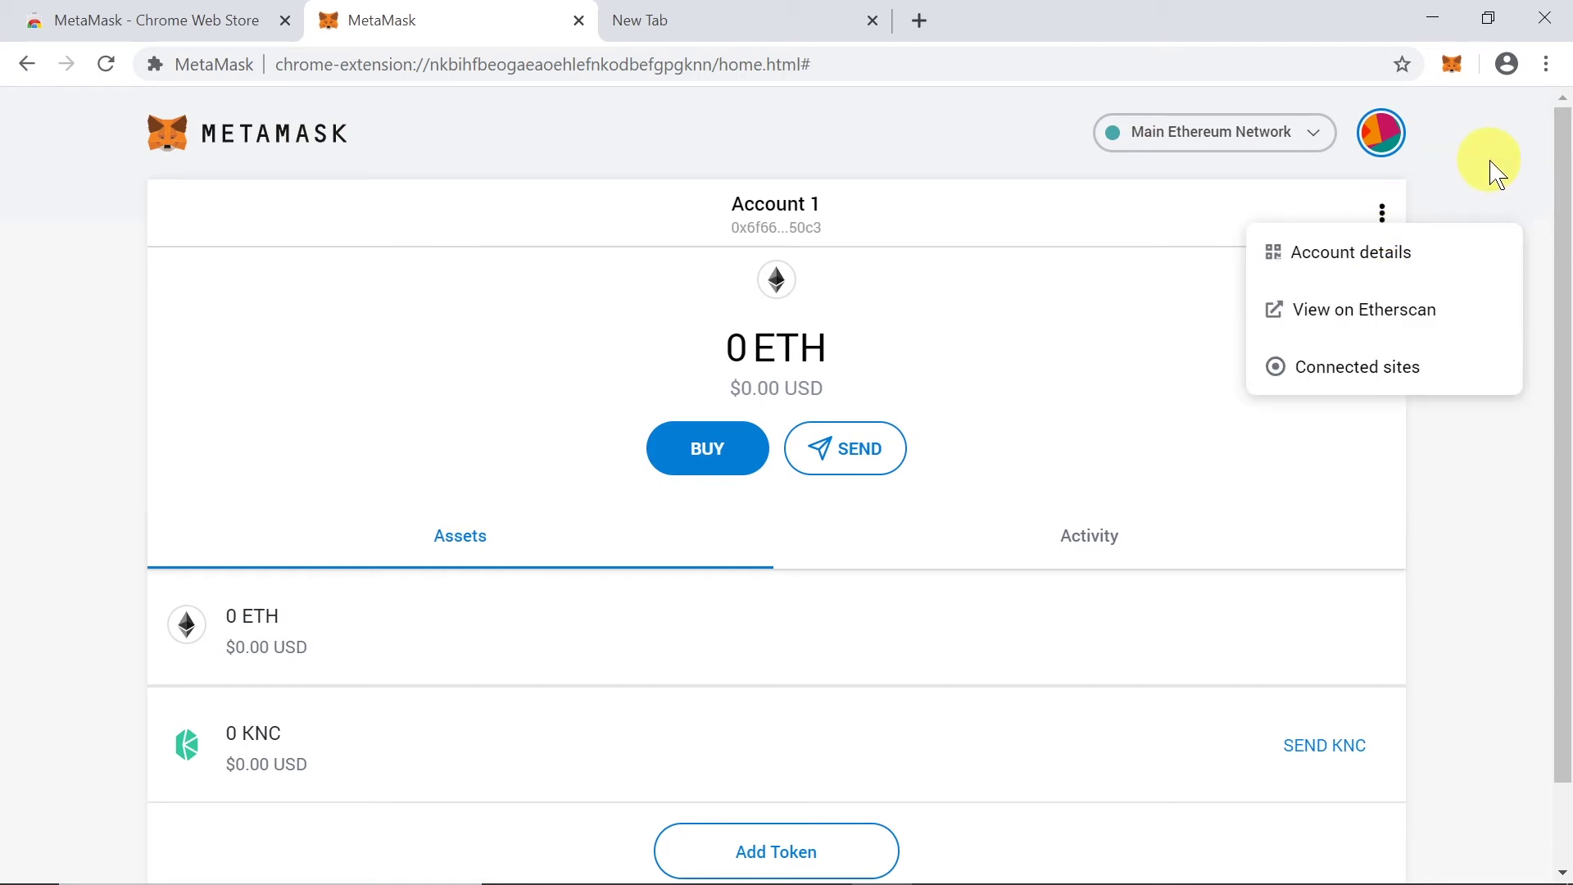
{"action": "left_click", "coordinate": [1491, 167]}
{"action": "left_click", "coordinate": [1382, 215]}
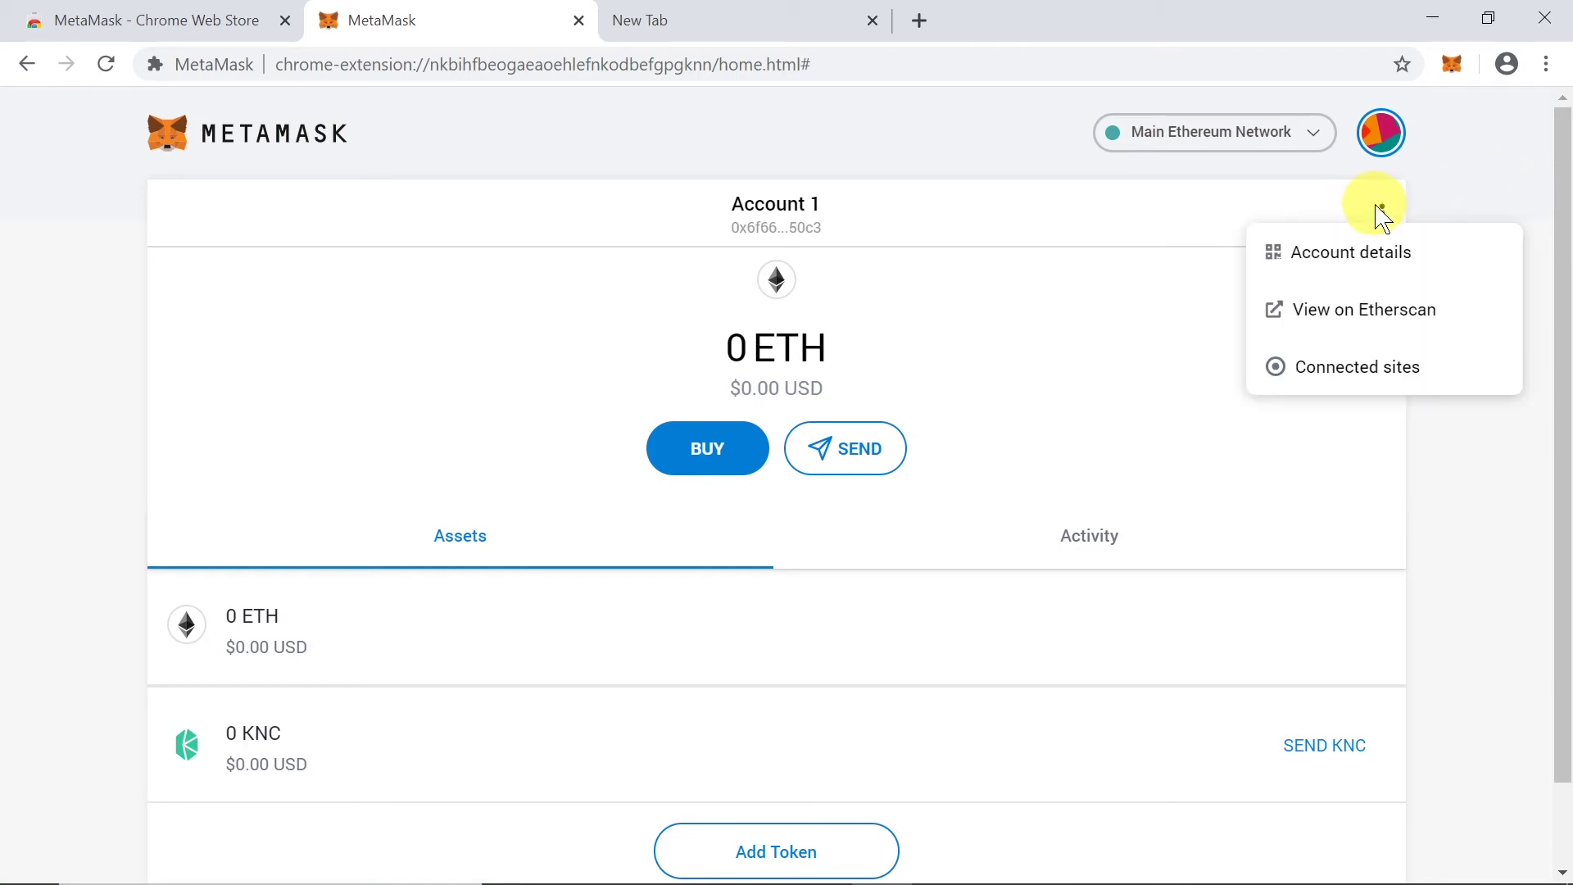
{"action": "left_click", "coordinate": [1341, 260]}
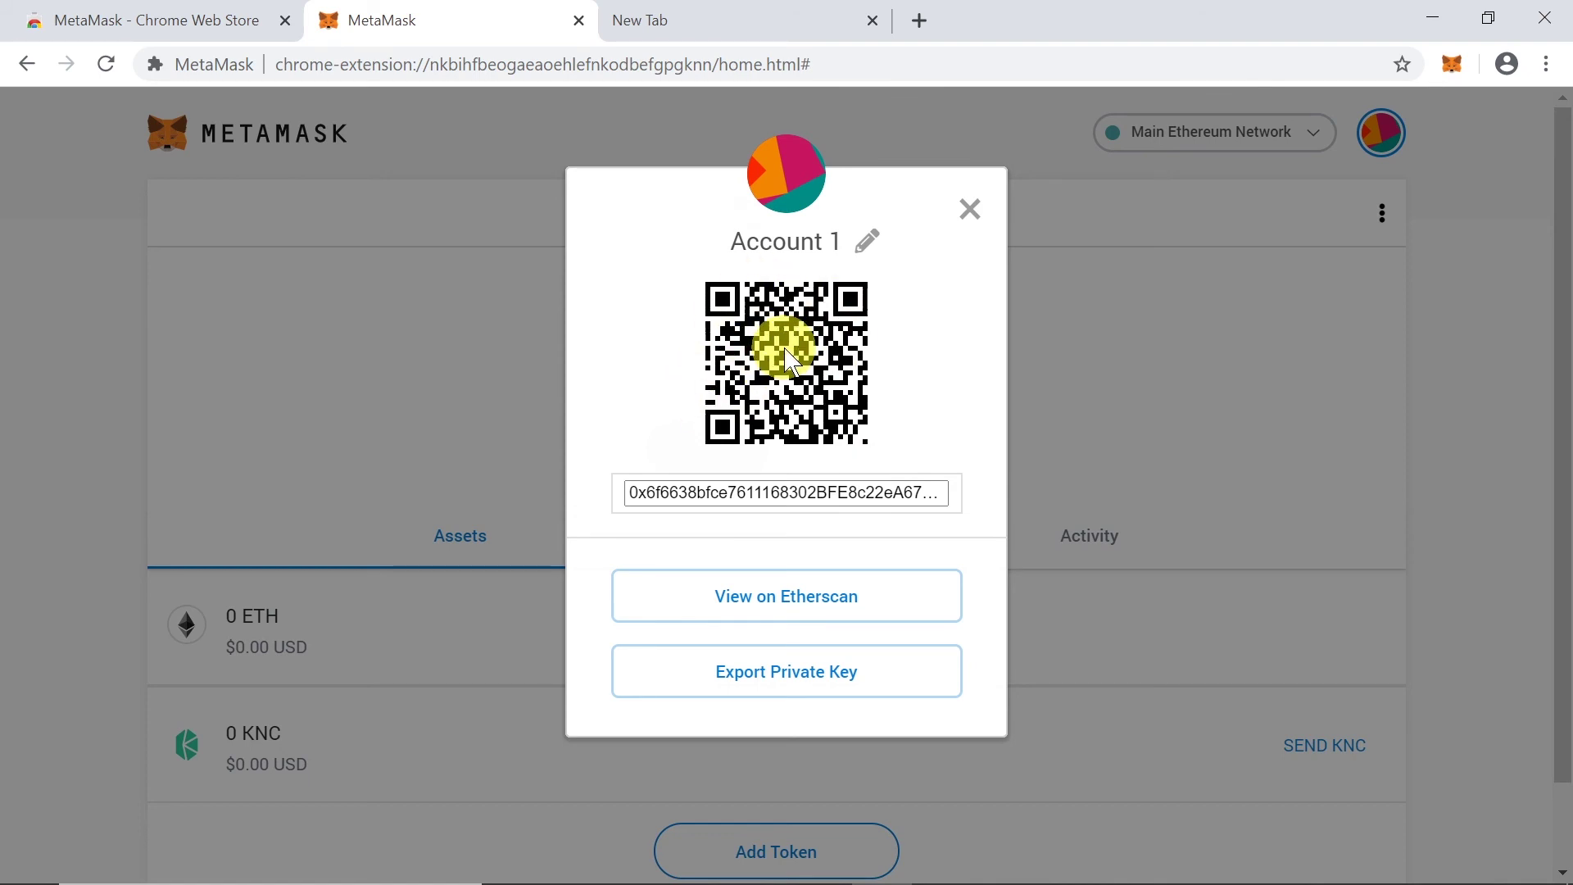
{"action": "double_click", "coordinate": [637, 492]}
{"action": "left_click_drag", "start_coordinate": [636, 492], "coordinate": [800, 519]}
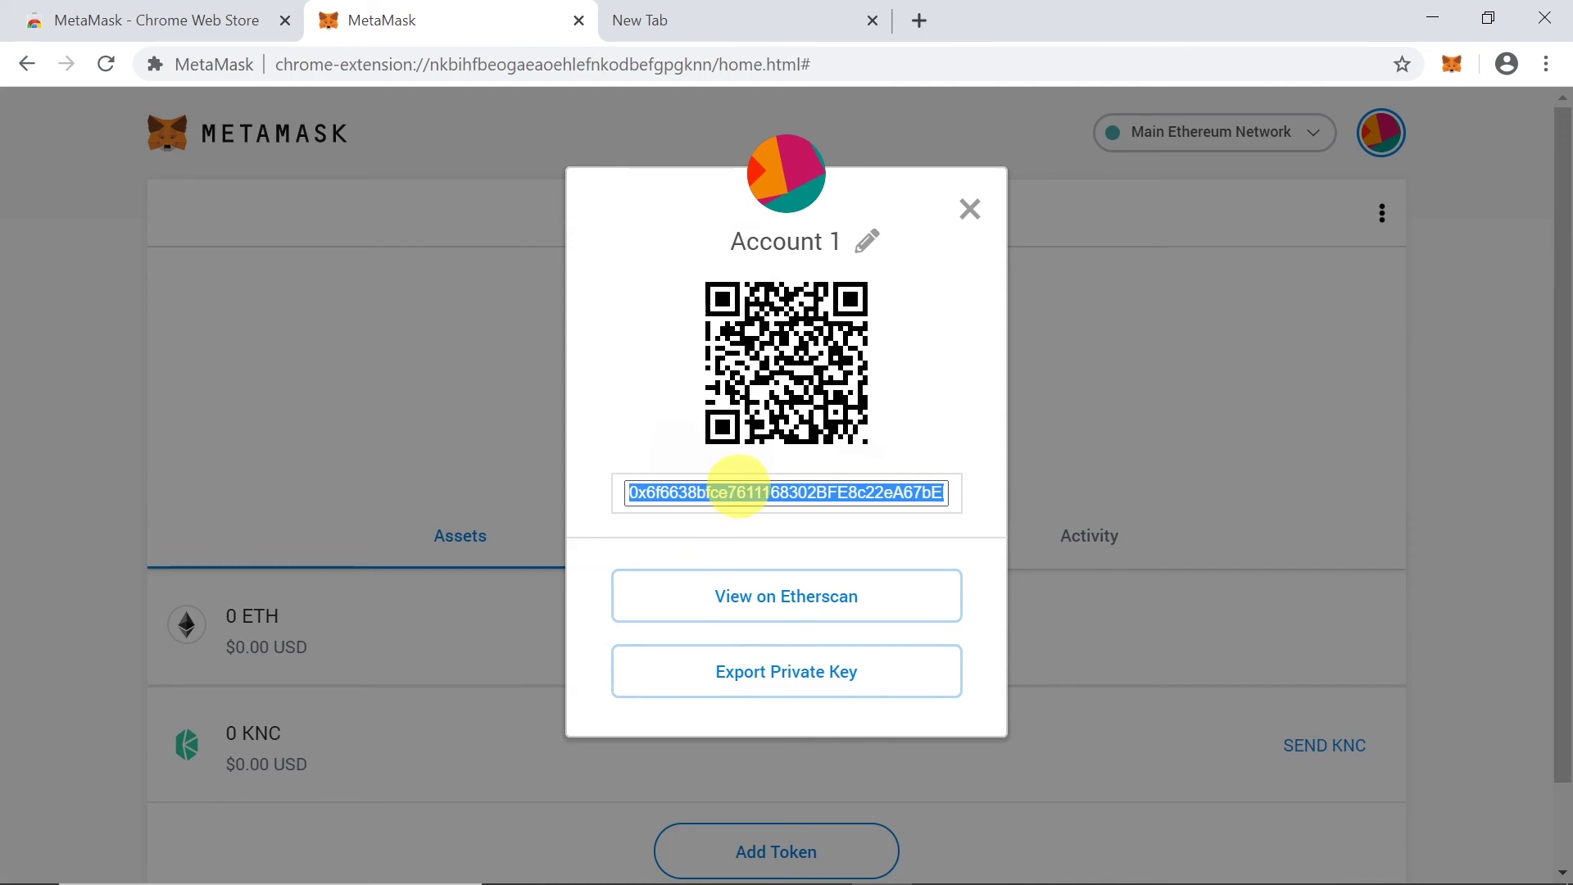
- Rename the account to Testowe and close the account details
{"action": "left_click", "coordinate": [865, 244]}
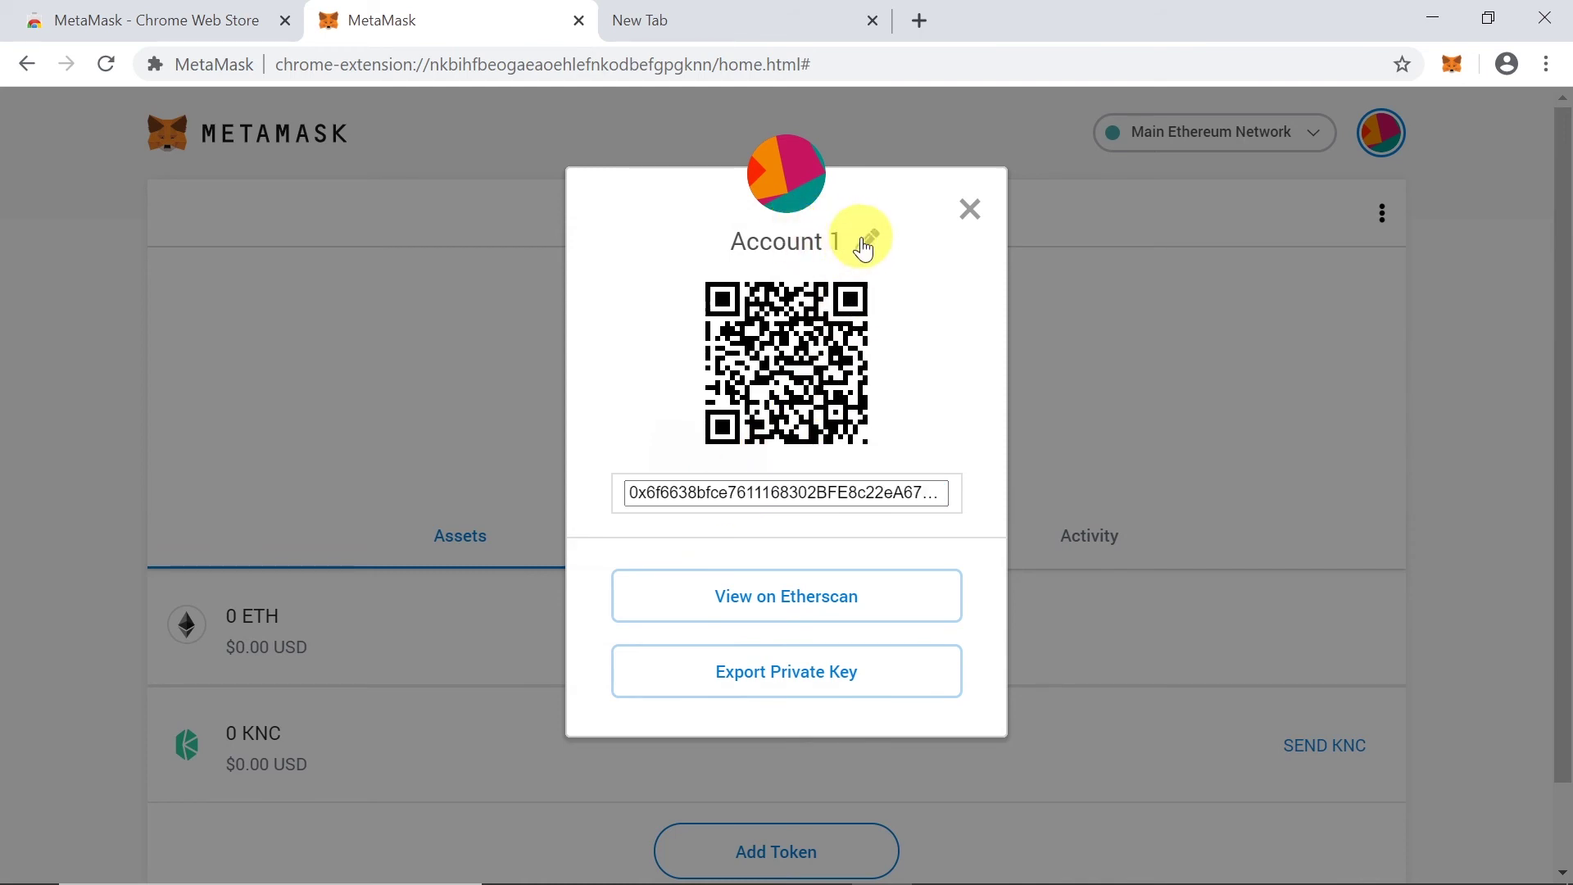
{"action": "left_click", "coordinate": [864, 244]}
{"action": "left_click_drag", "start_coordinate": [828, 246], "coordinate": [691, 263]}
{"action": "type", "text": "Testowe"}
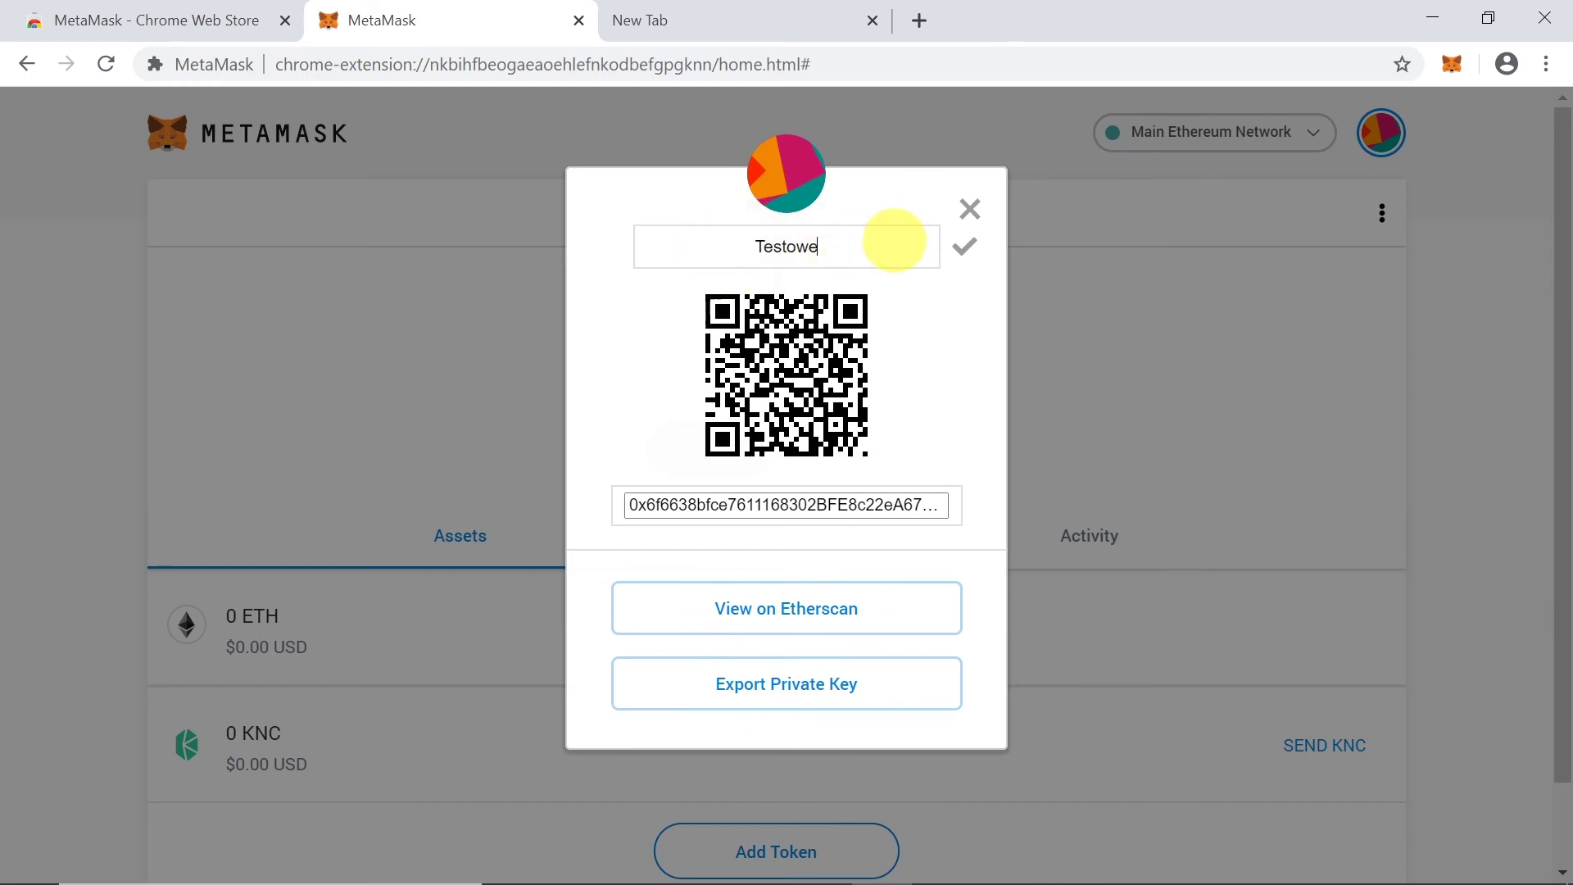
{"action": "left_click", "coordinate": [963, 245]}
{"action": "left_click", "coordinate": [971, 205]}
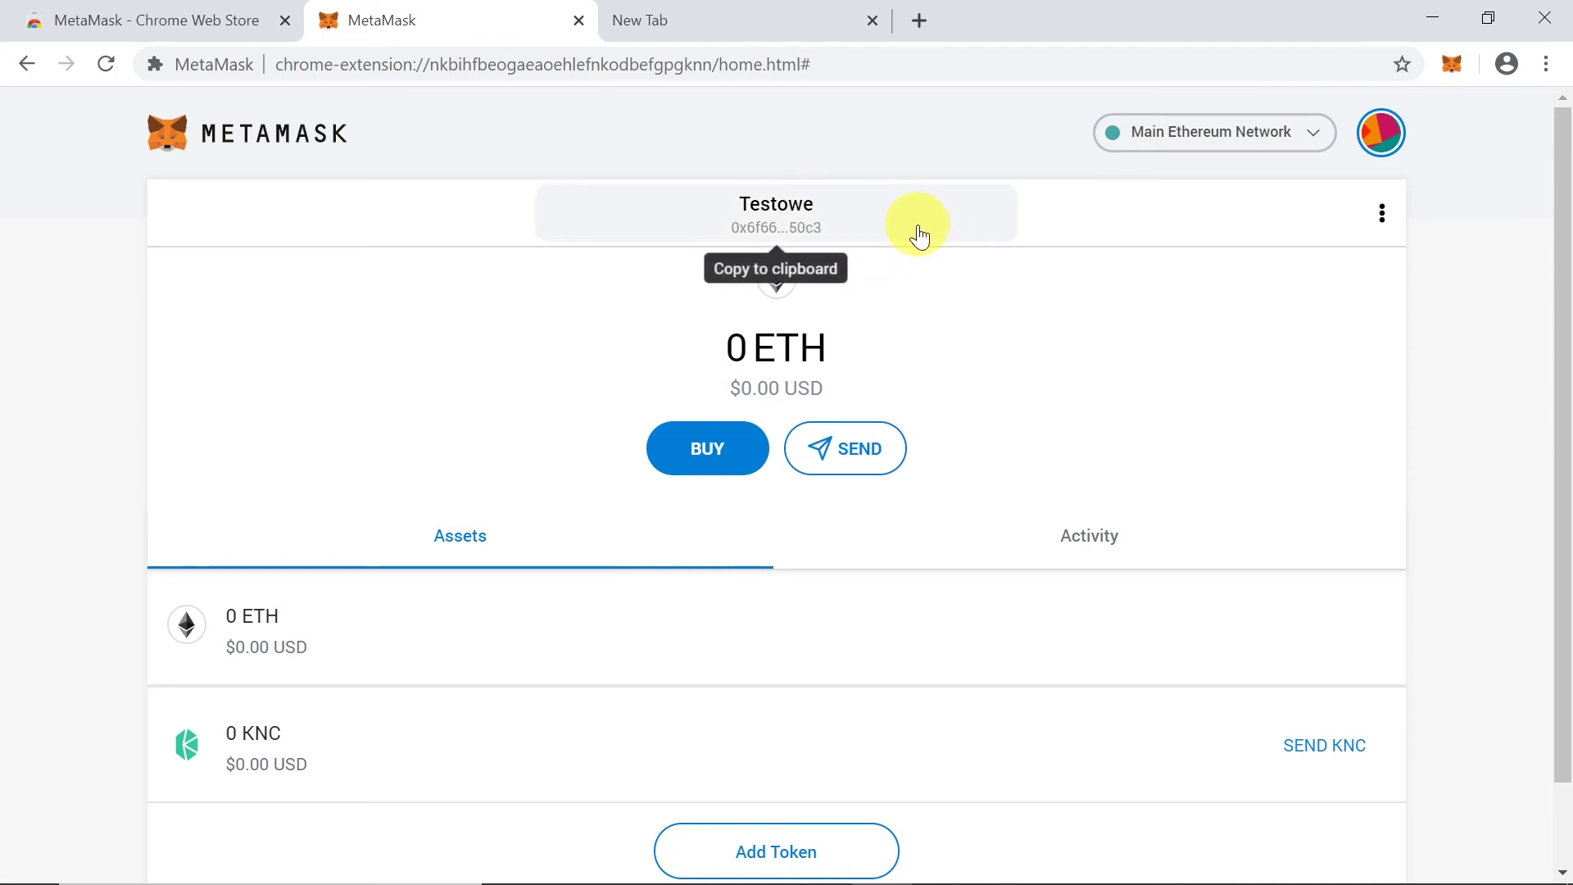
- Open the account import form, examine its Private Key option and cancel the import
{"action": "left_click", "coordinate": [1381, 132]}
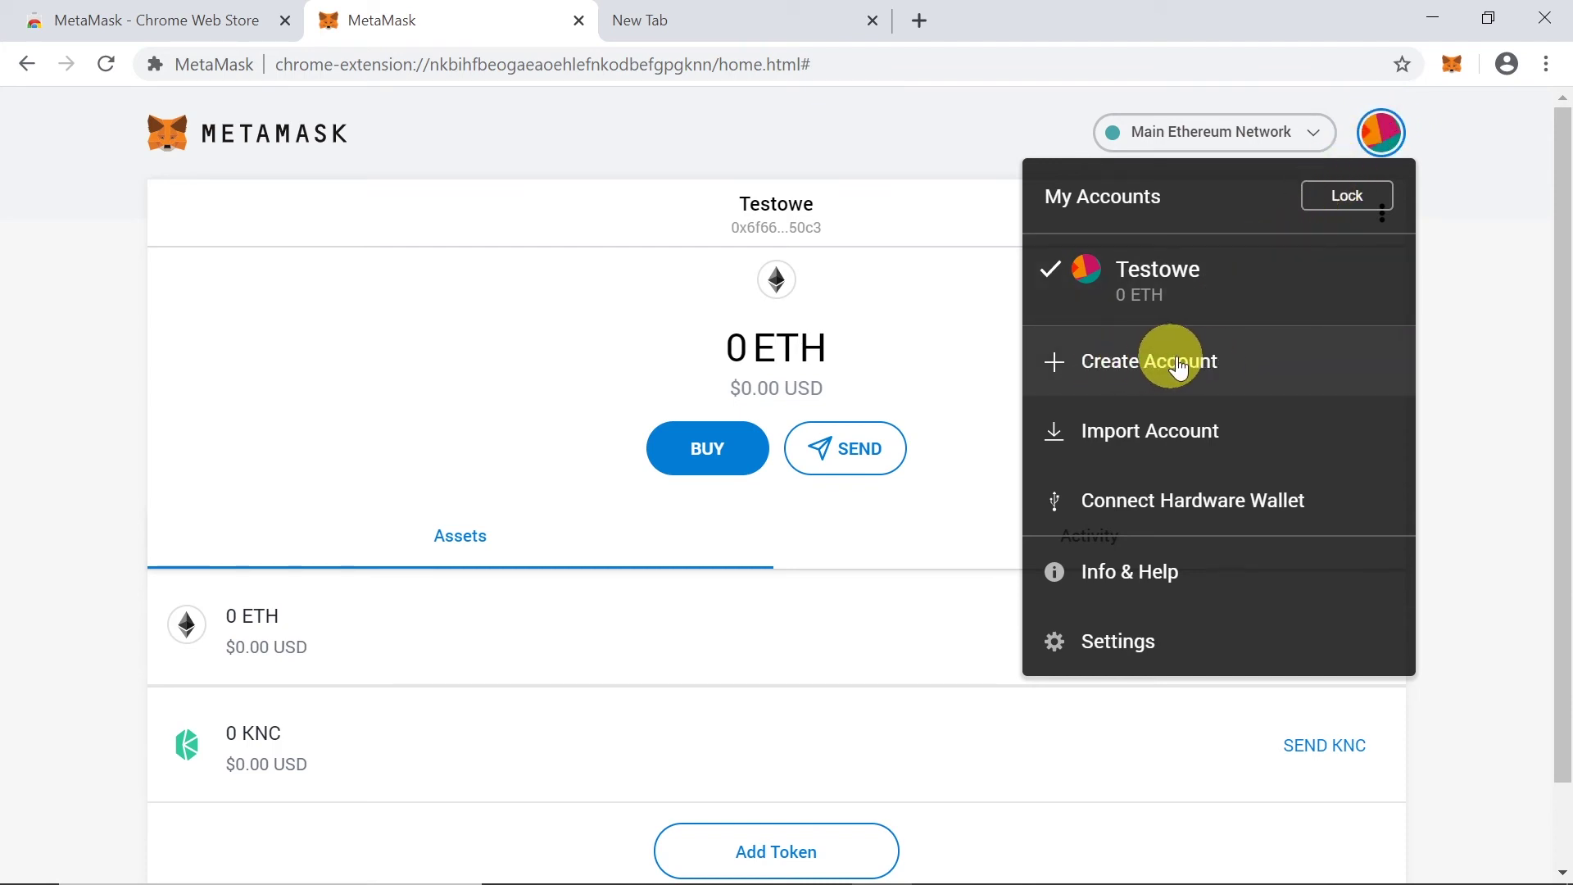
{"action": "left_click", "coordinate": [1218, 440]}
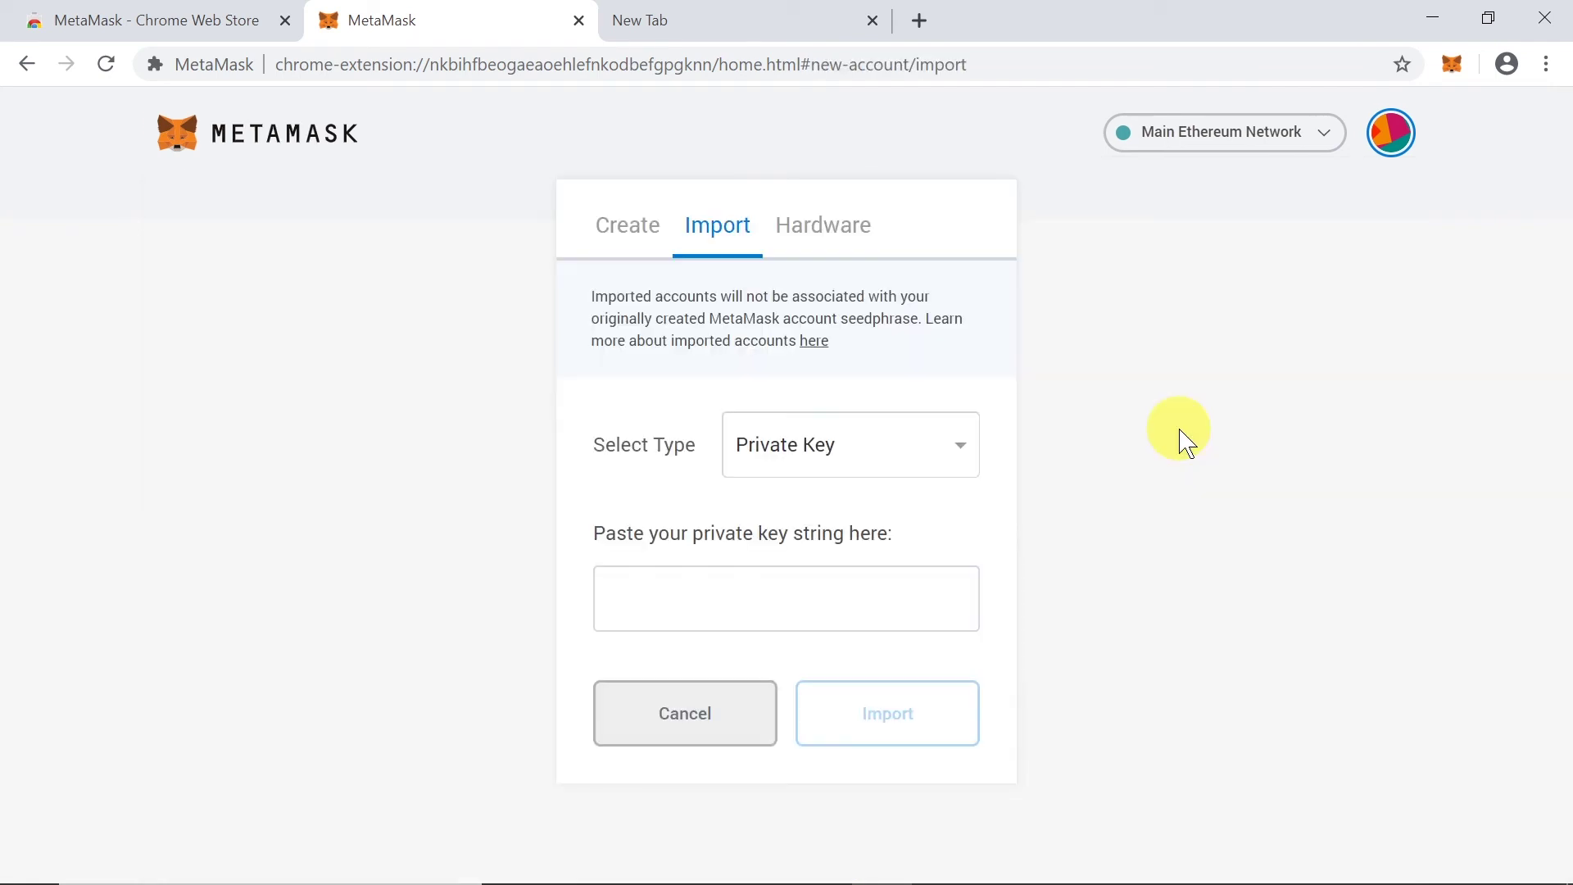
{"action": "left_click", "coordinate": [689, 605]}
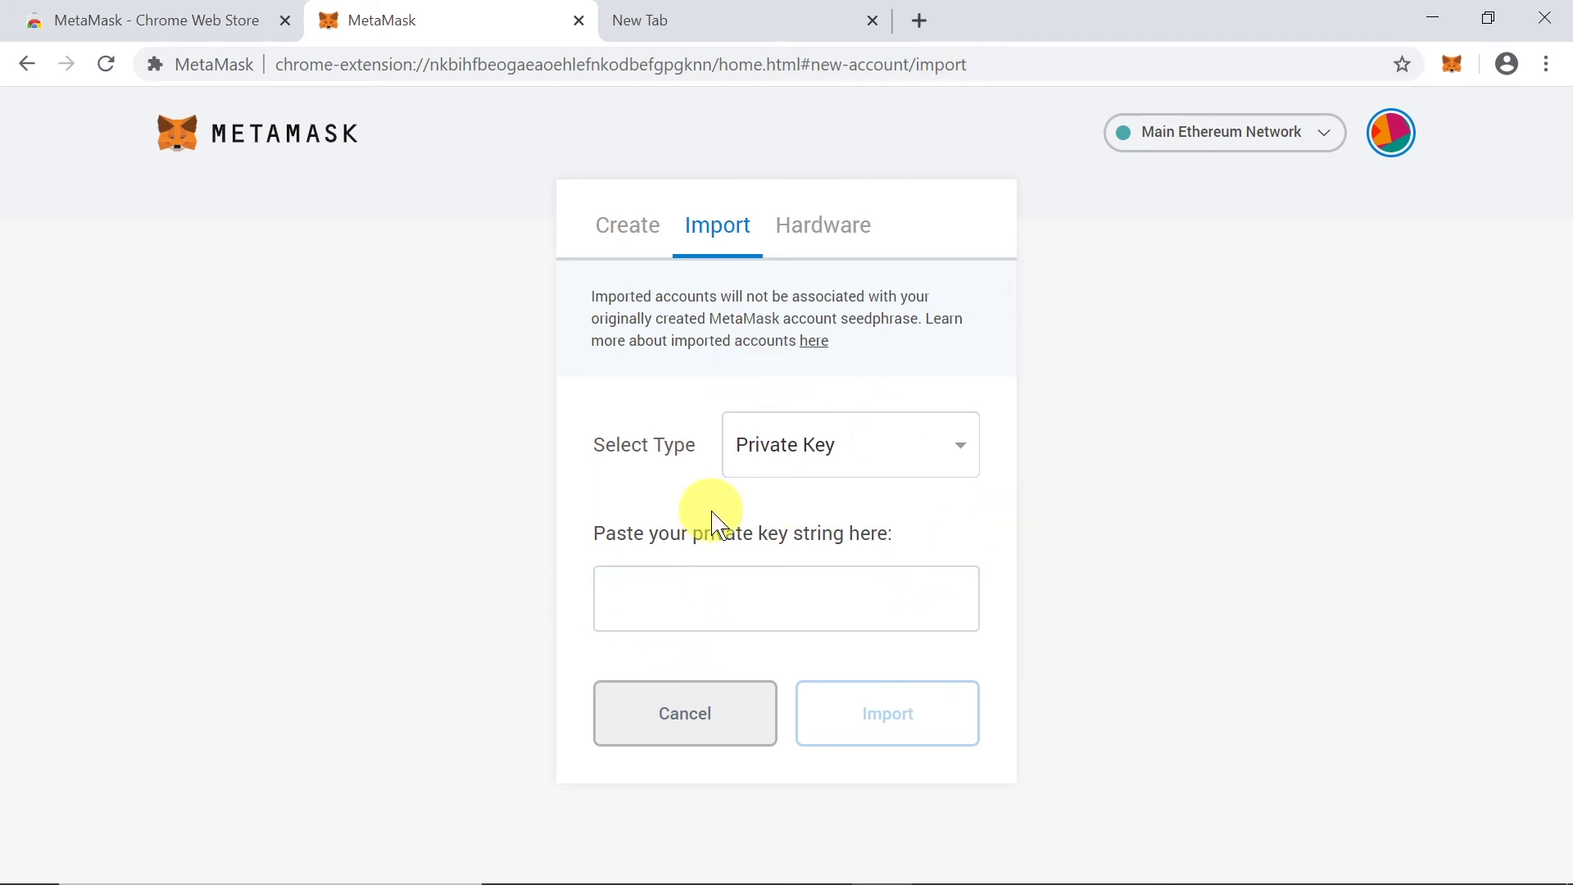
{"action": "left_click", "coordinate": [684, 717]}
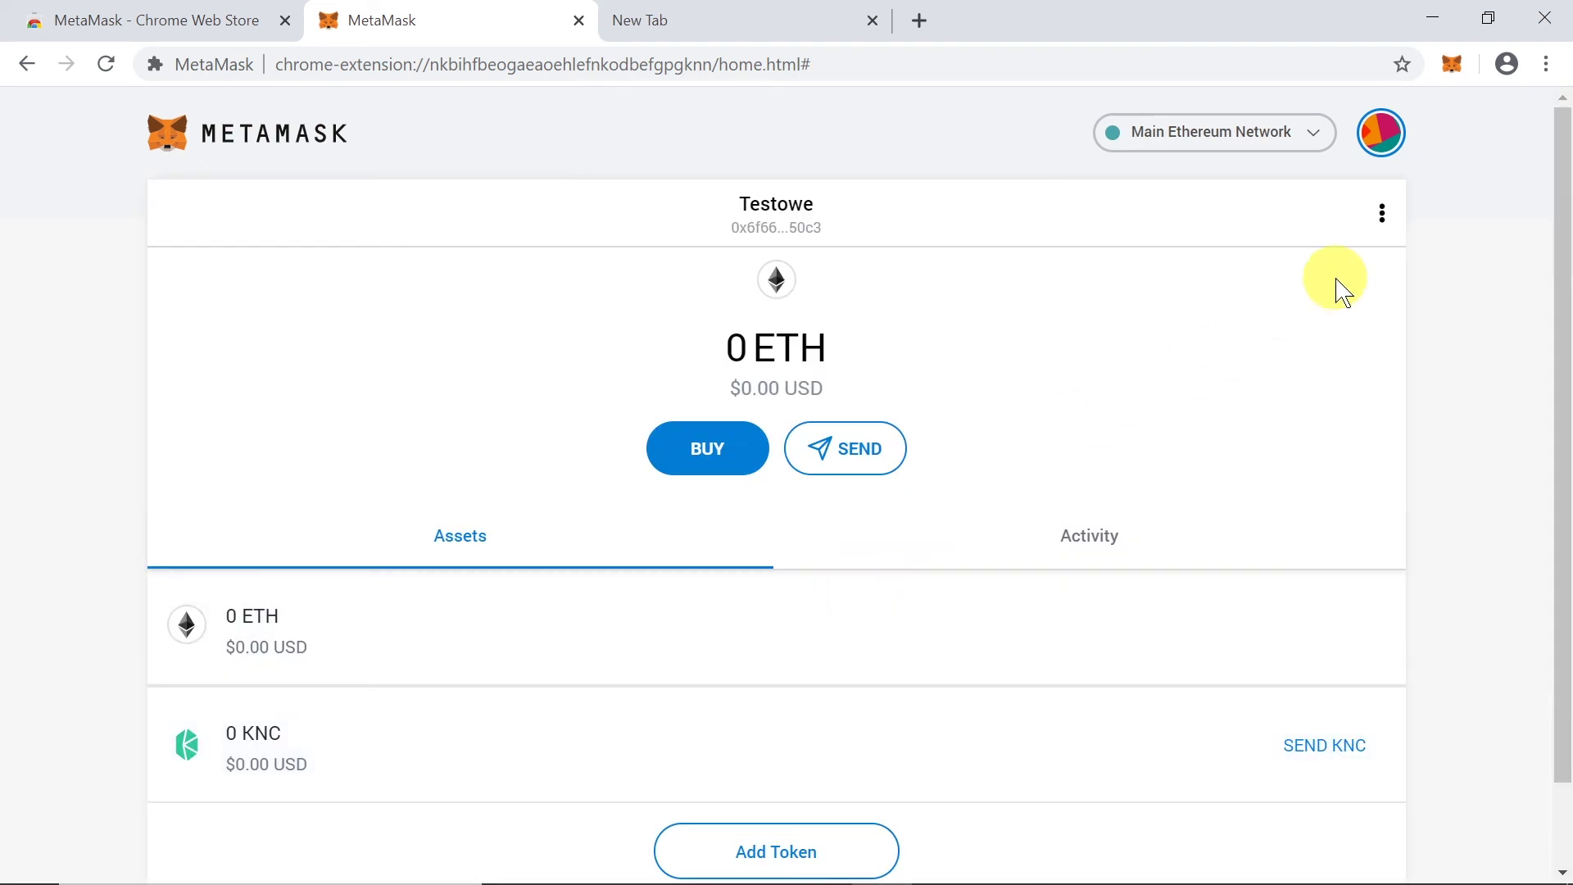
- Create an additional wallet account named Testowe 2
{"action": "left_click", "coordinate": [1381, 132]}
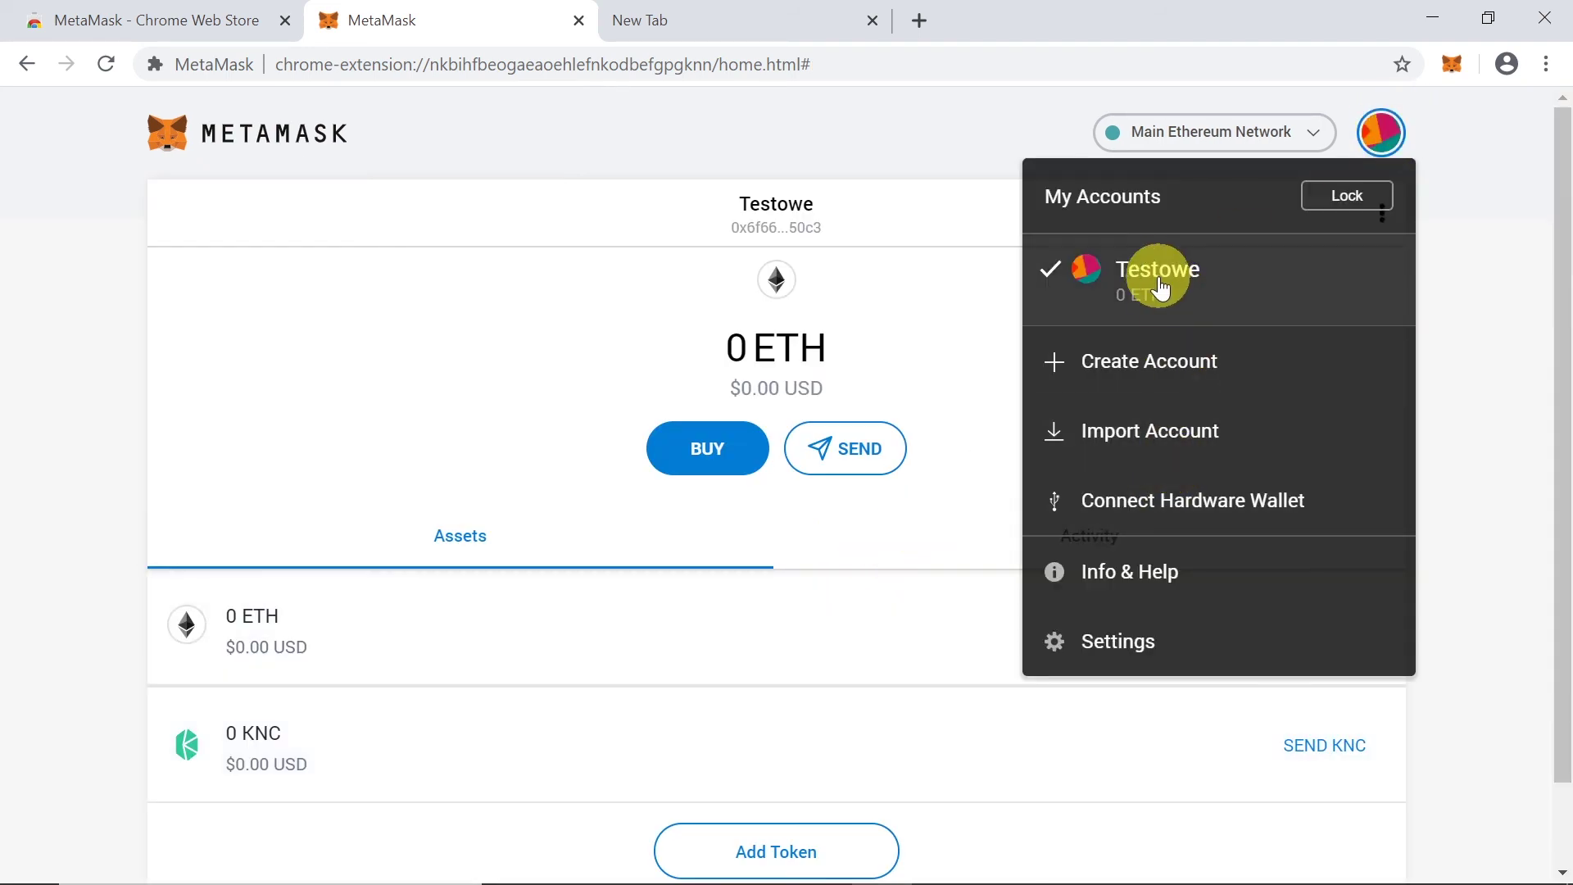
{"action": "left_click", "coordinate": [1102, 375]}
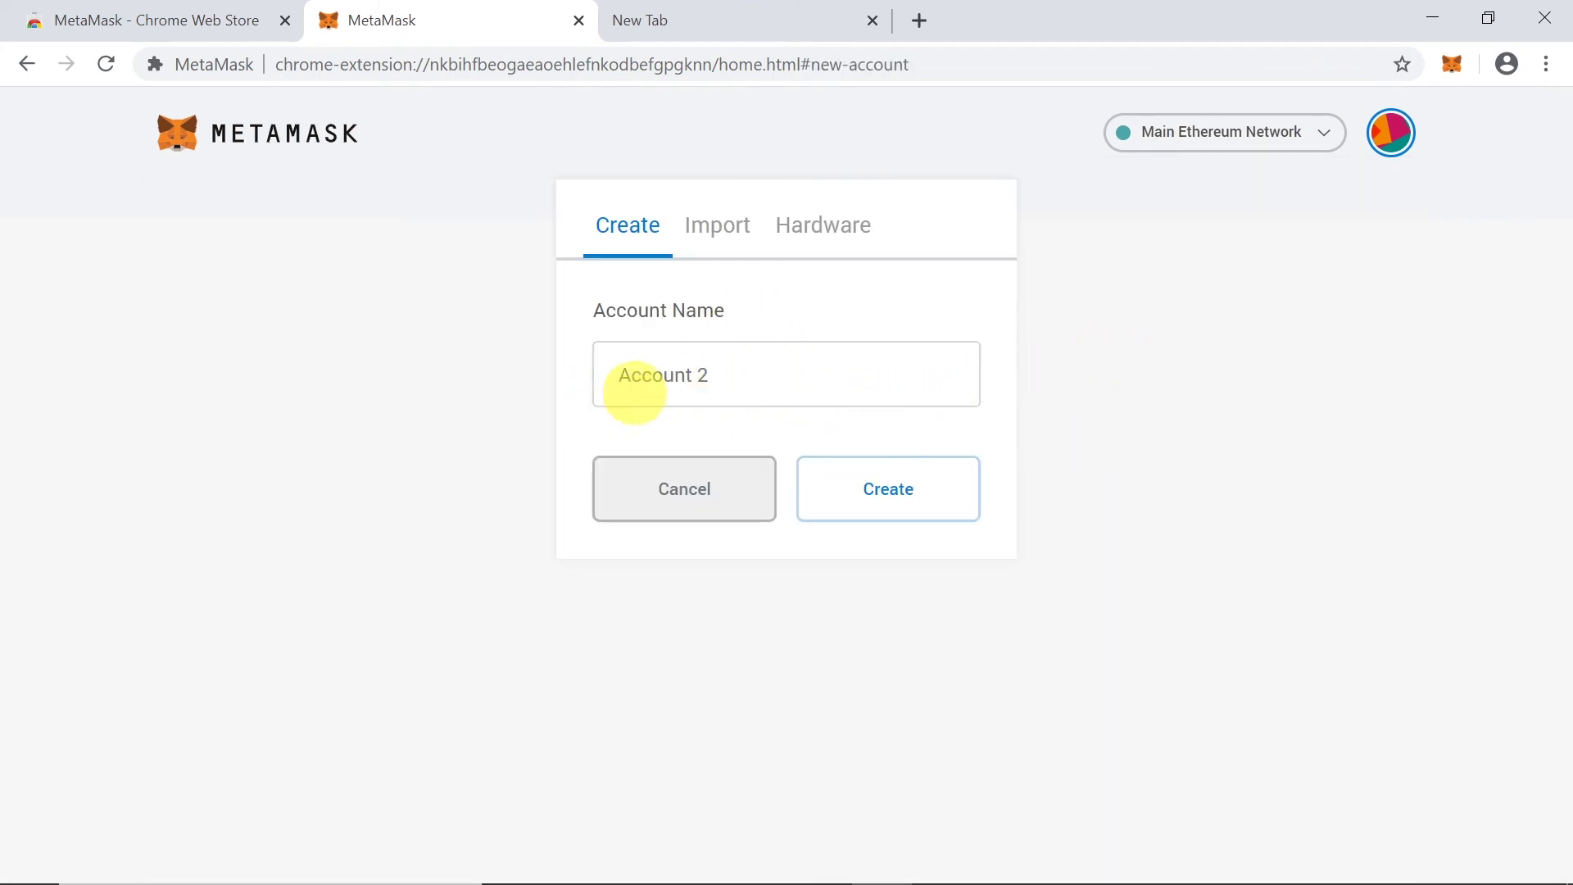
{"action": "left_click", "coordinate": [646, 375]}
{"action": "type", "text": "Testowe 2"}
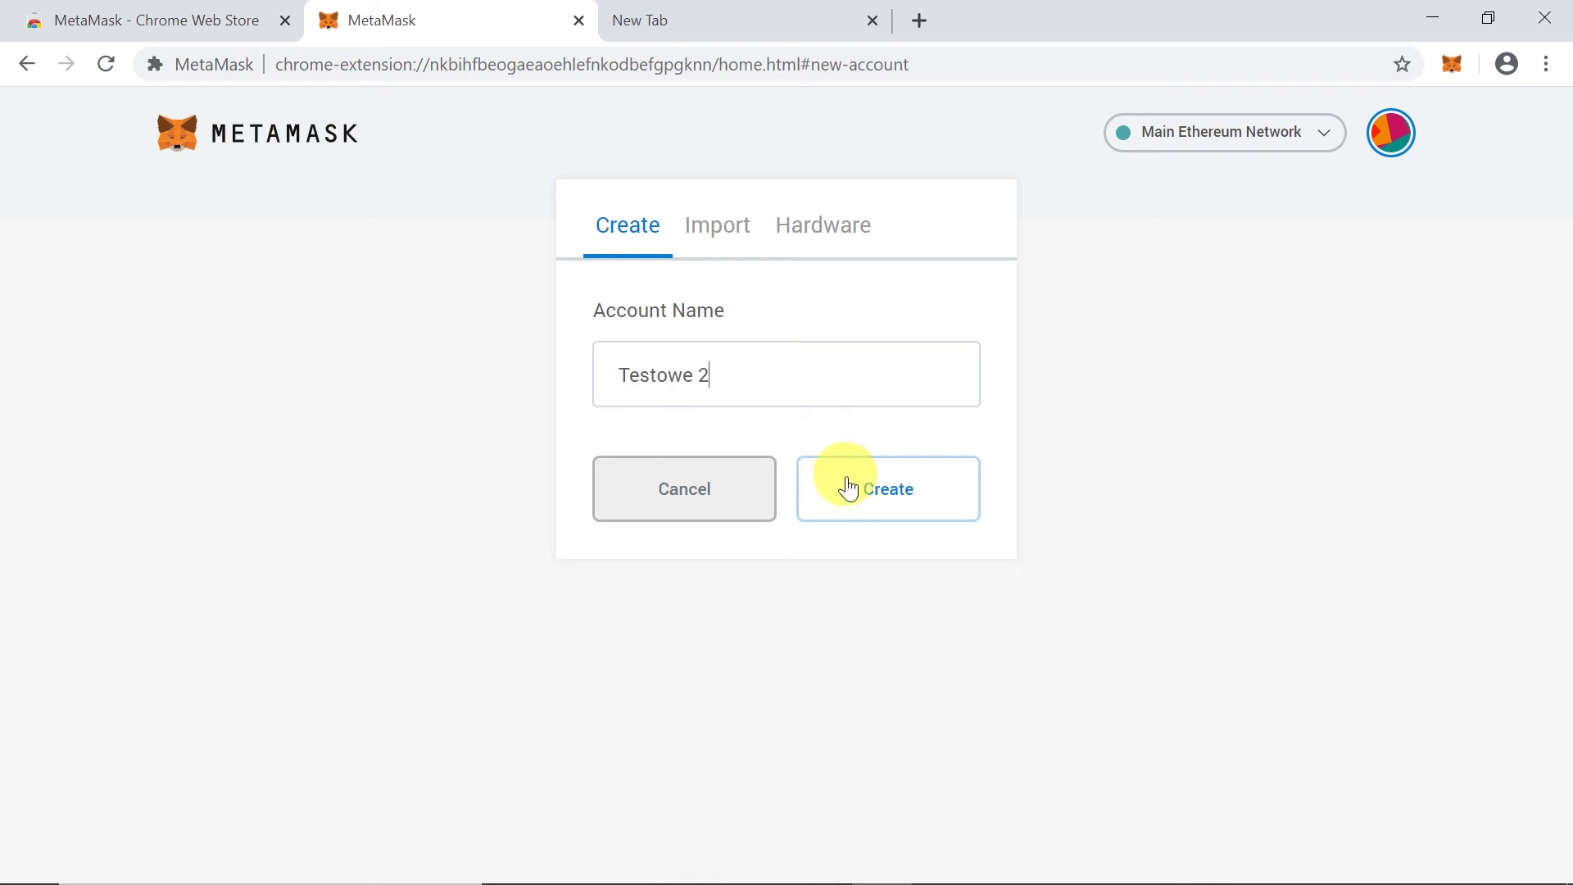
{"action": "left_click", "coordinate": [868, 497]}
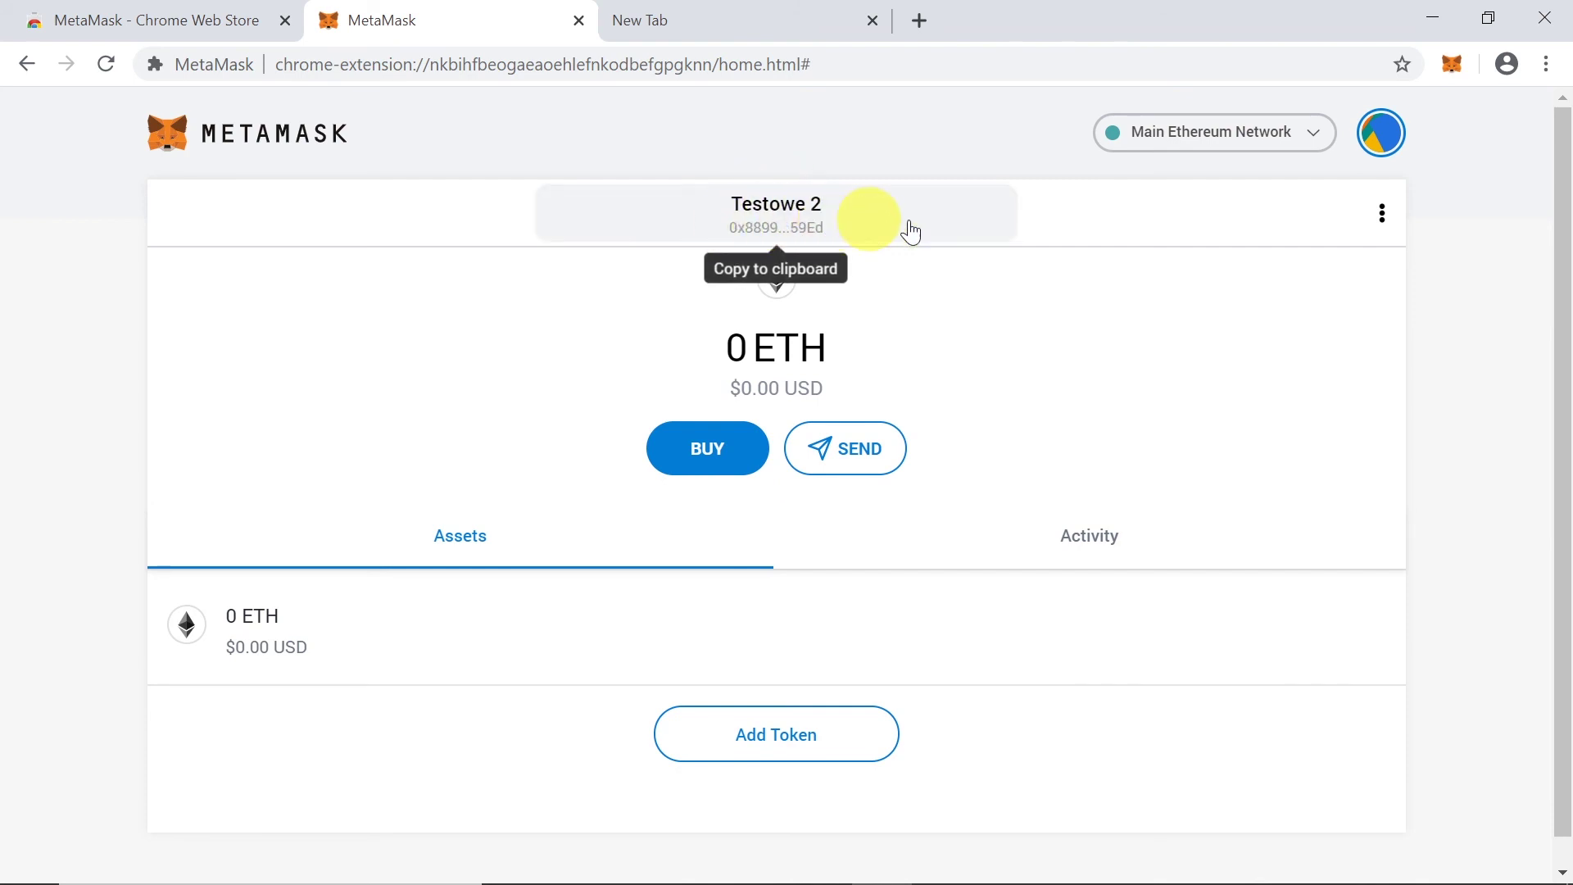
- Switch the active account from Testowe 2 back to Testowe and reopen the account list
{"action": "left_click", "coordinate": [1380, 131]}
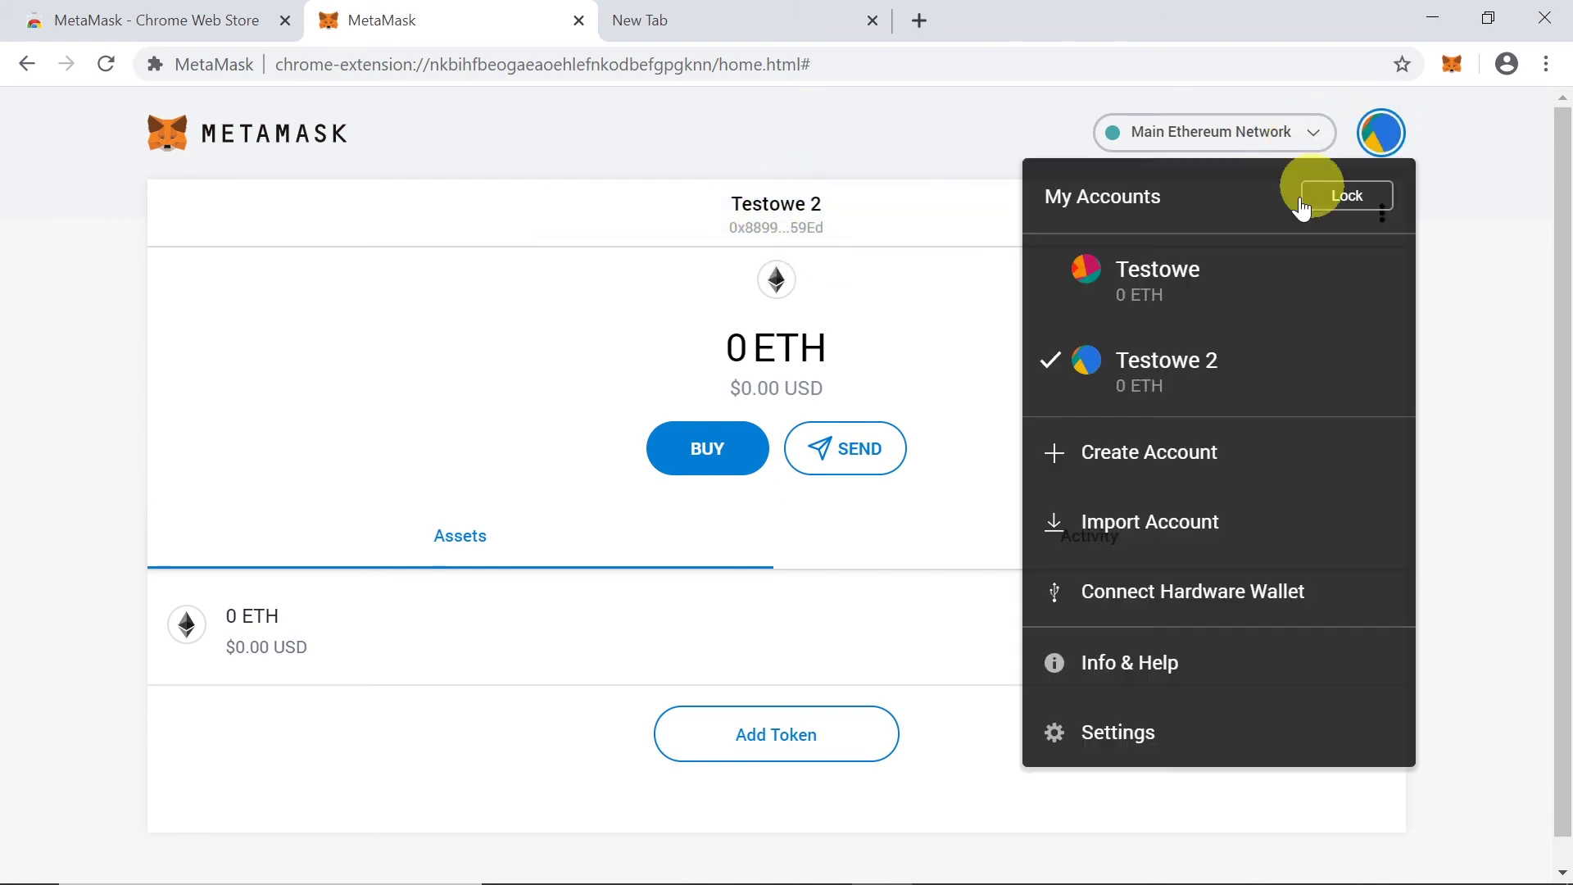
{"action": "left_click", "coordinate": [1225, 279]}
{"action": "left_click", "coordinate": [1380, 133]}
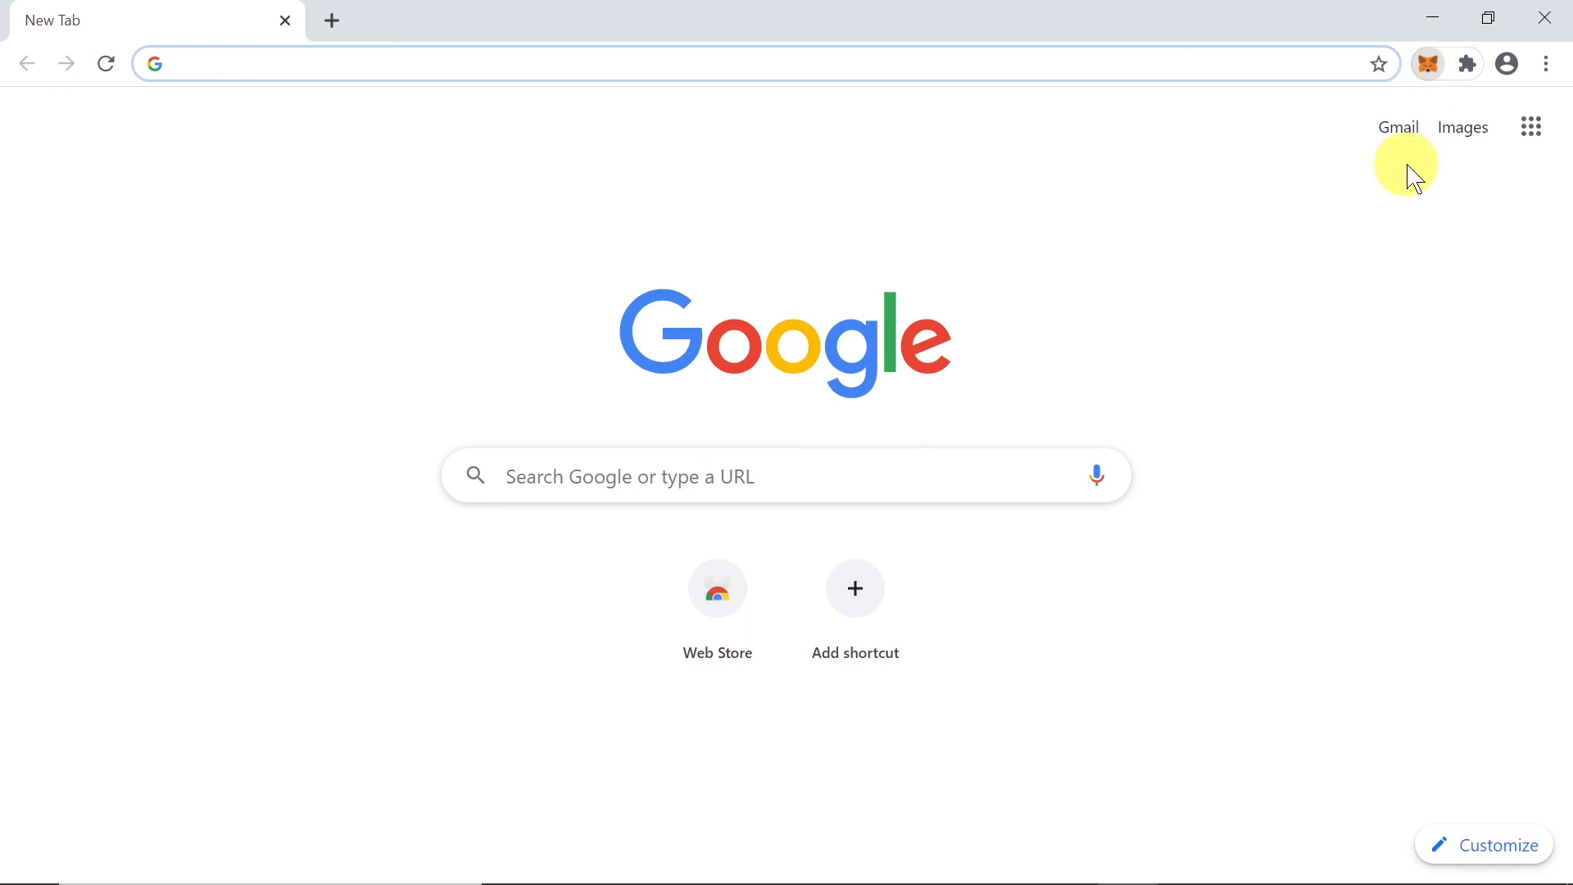
- Open the MetaMask extension from the new browser page and unlock the wallet with the account password
{"action": "left_click", "coordinate": [1429, 65]}
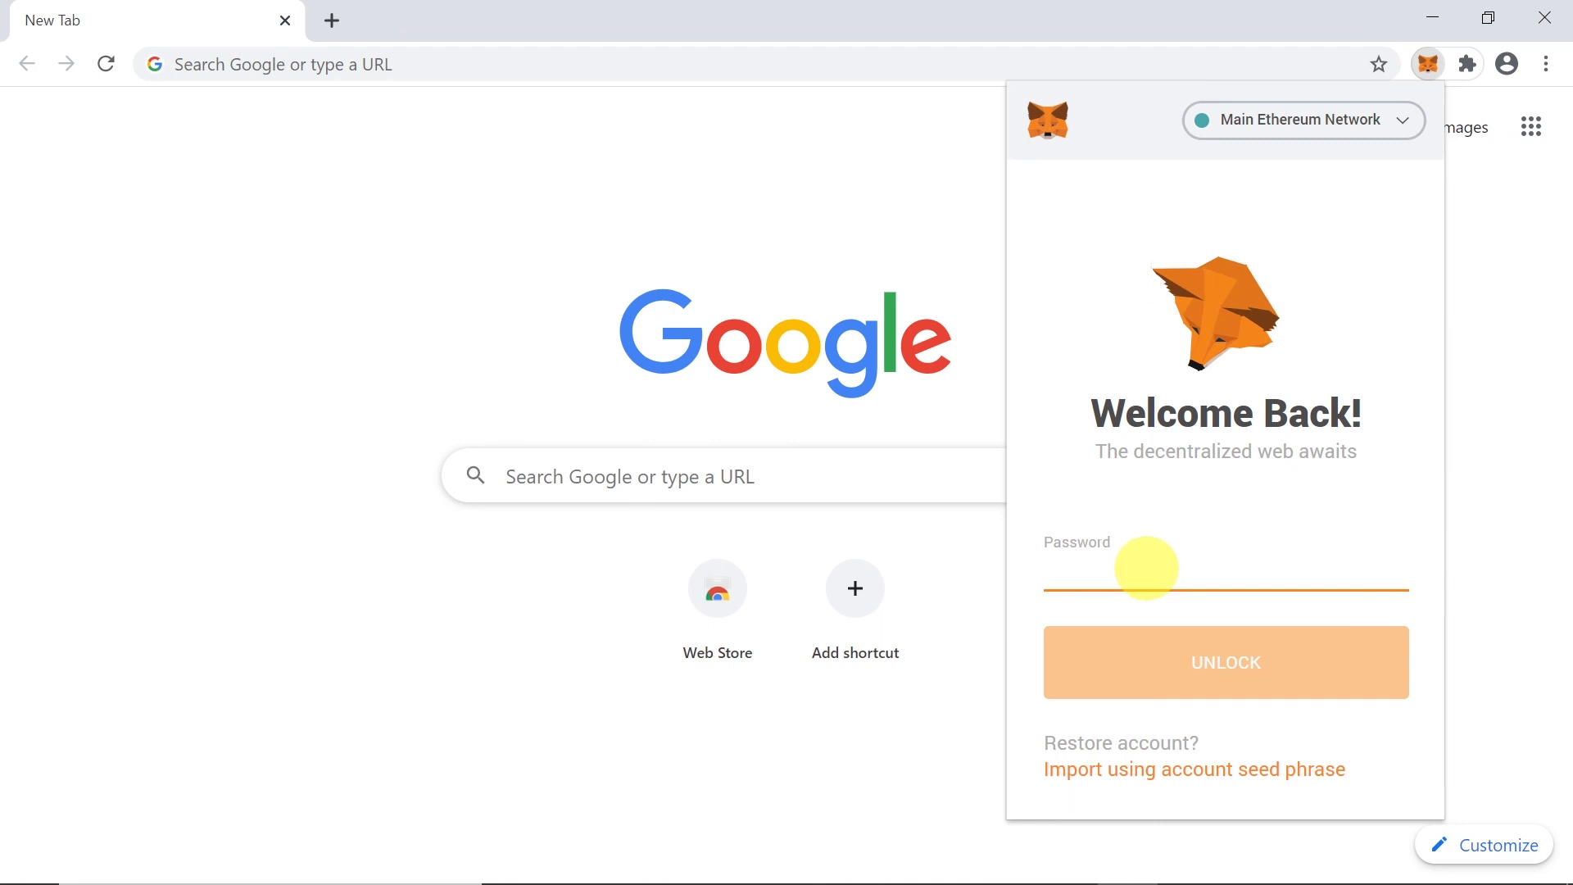
{"action": "type", "text": "••••••"}
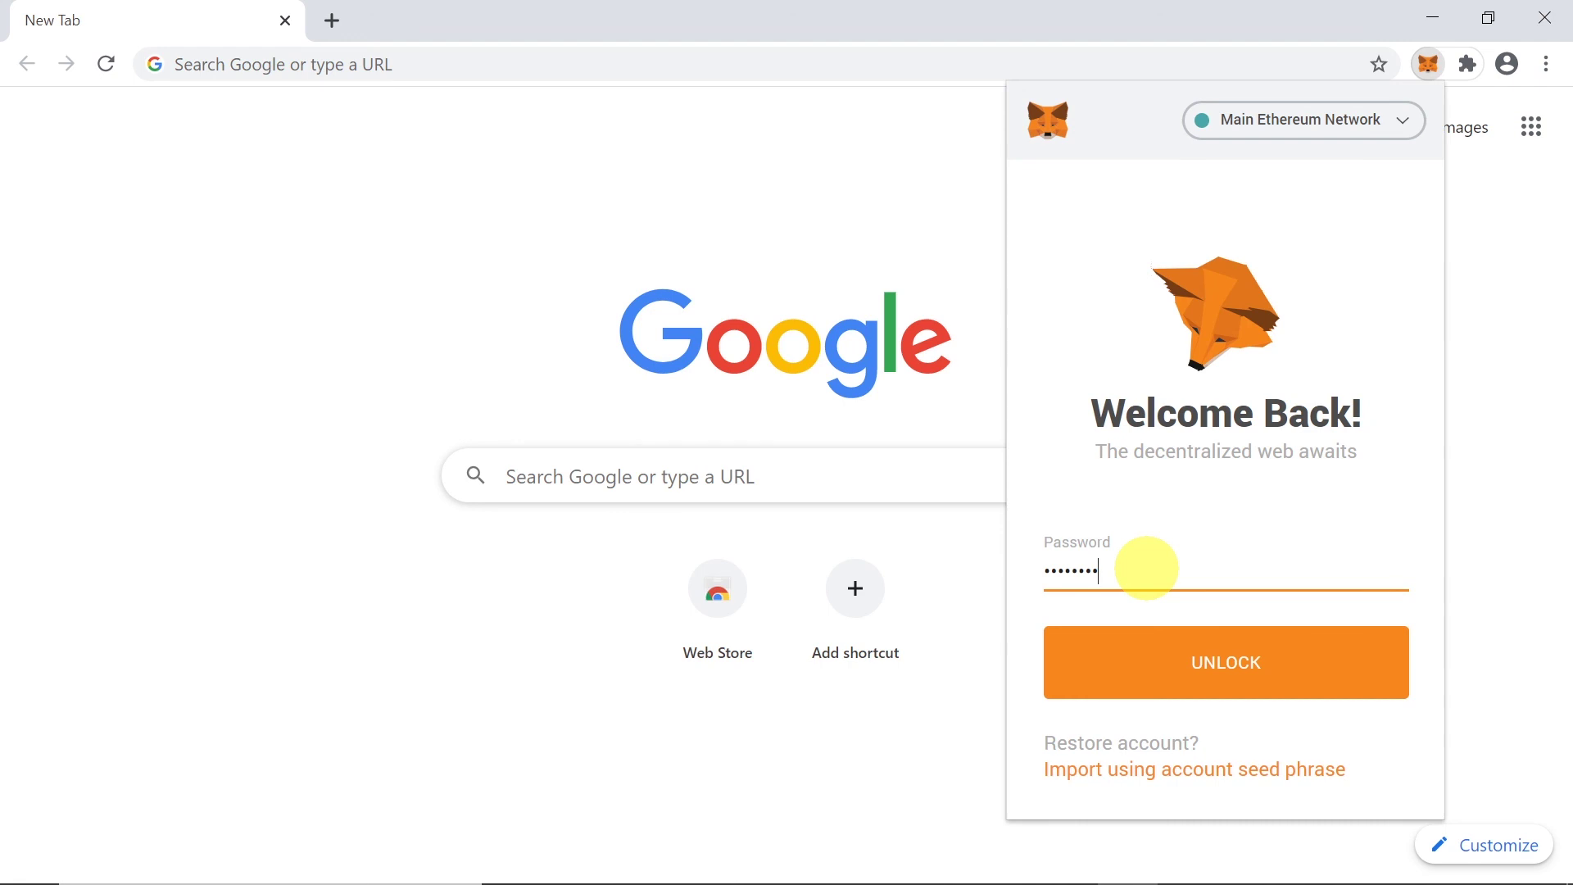
{"action": "left_click", "coordinate": [1210, 682]}
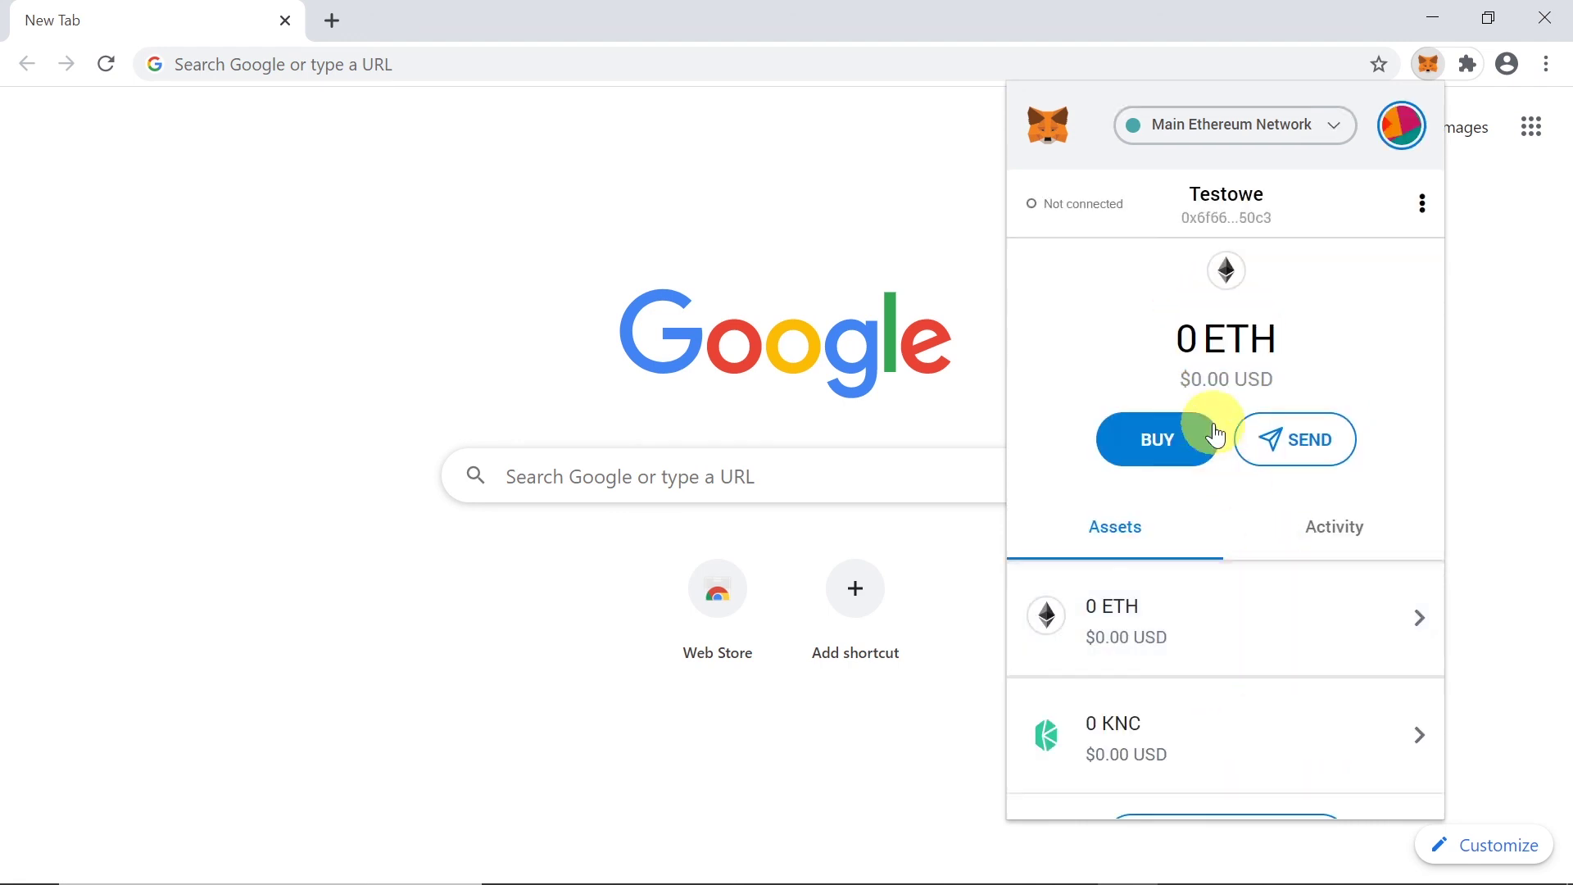
- Switch the extension's active account to Testowe 2 and return to the Testowe account
{"action": "left_click", "coordinate": [1402, 125]}
{"action": "left_click", "coordinate": [1212, 348]}
{"action": "left_click", "coordinate": [1402, 124]}
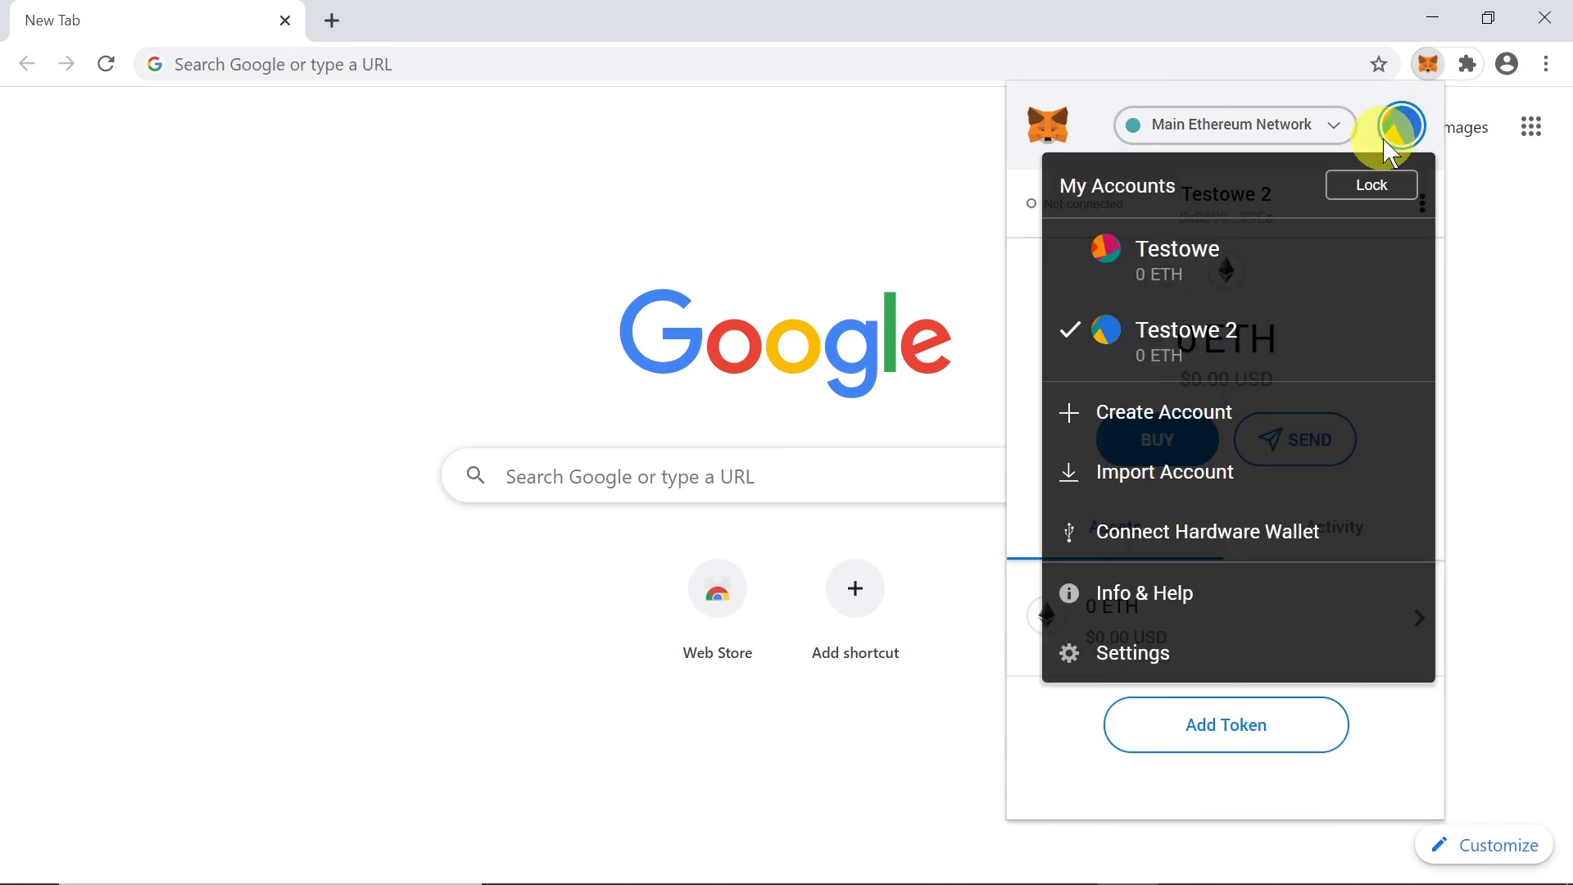
{"action": "left_click", "coordinate": [1232, 279]}
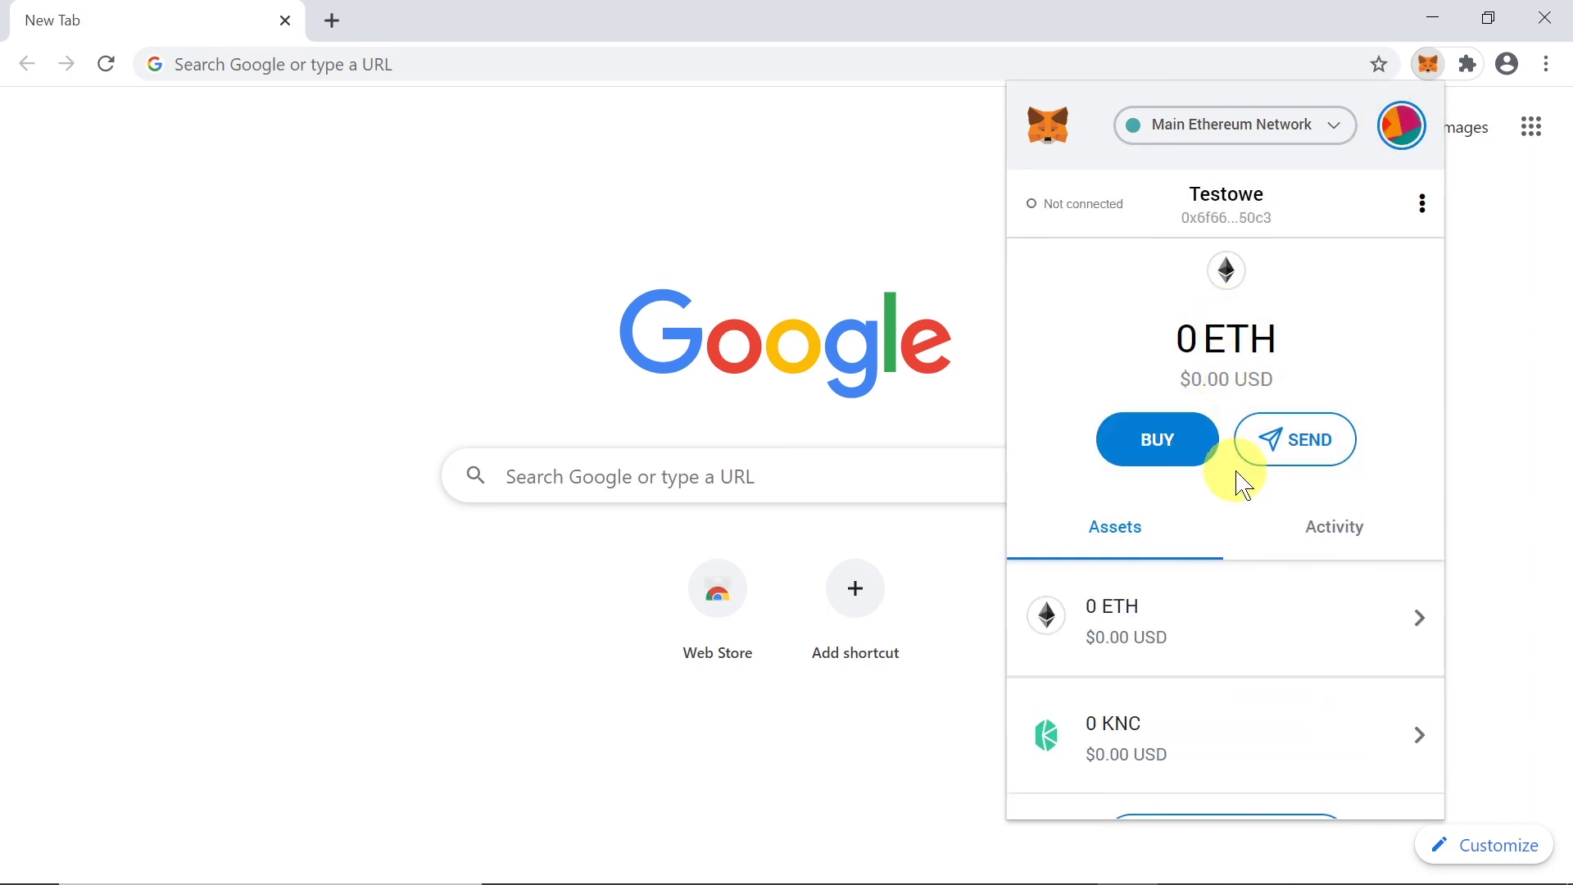